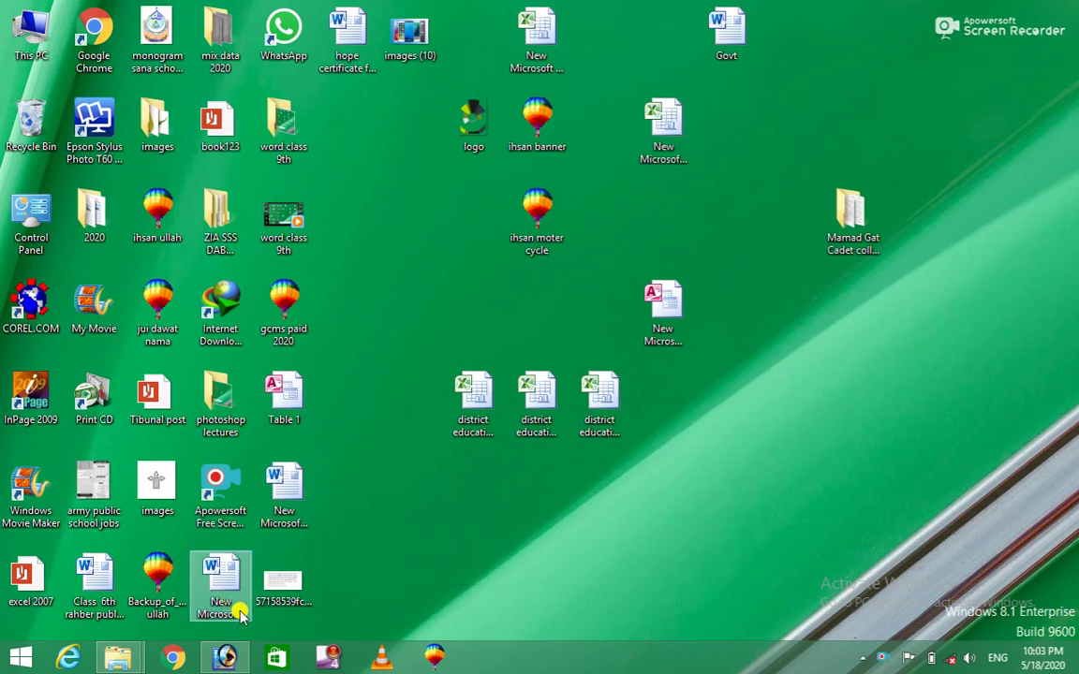
Step: Bring the Adobe Photoshop window to the front from the taskbar
{"action": "left_click", "coordinate": [227, 655]}
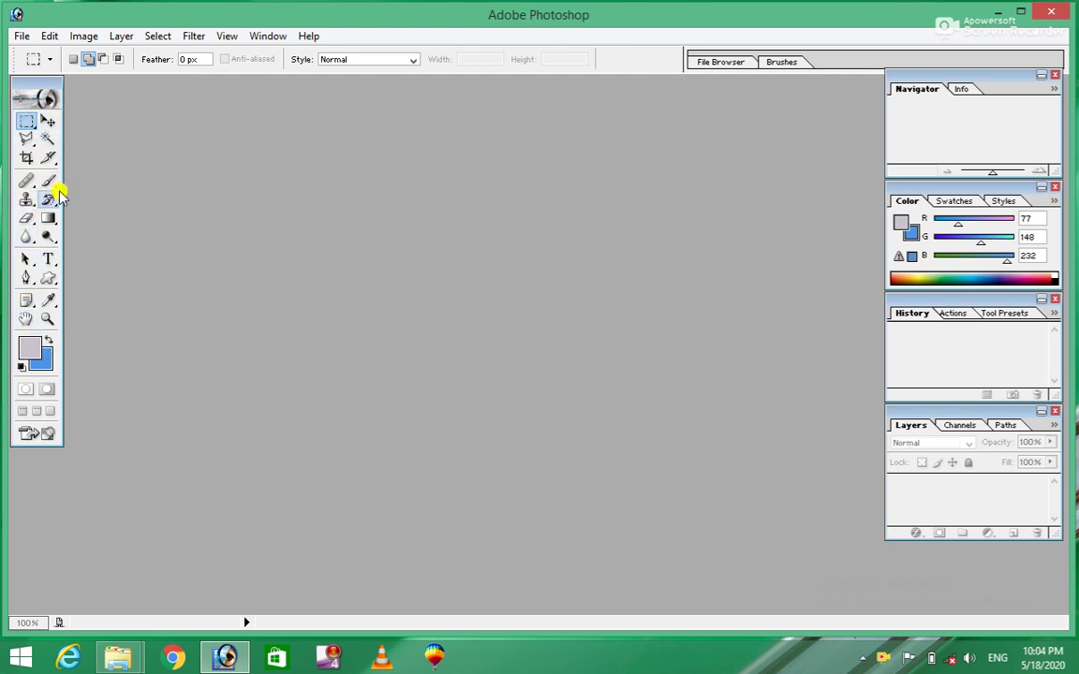
Step: Select the Move tool and start a new 4 x 6 inch, 300 ppi white document
{"action": "left_click", "coordinate": [48, 124]}
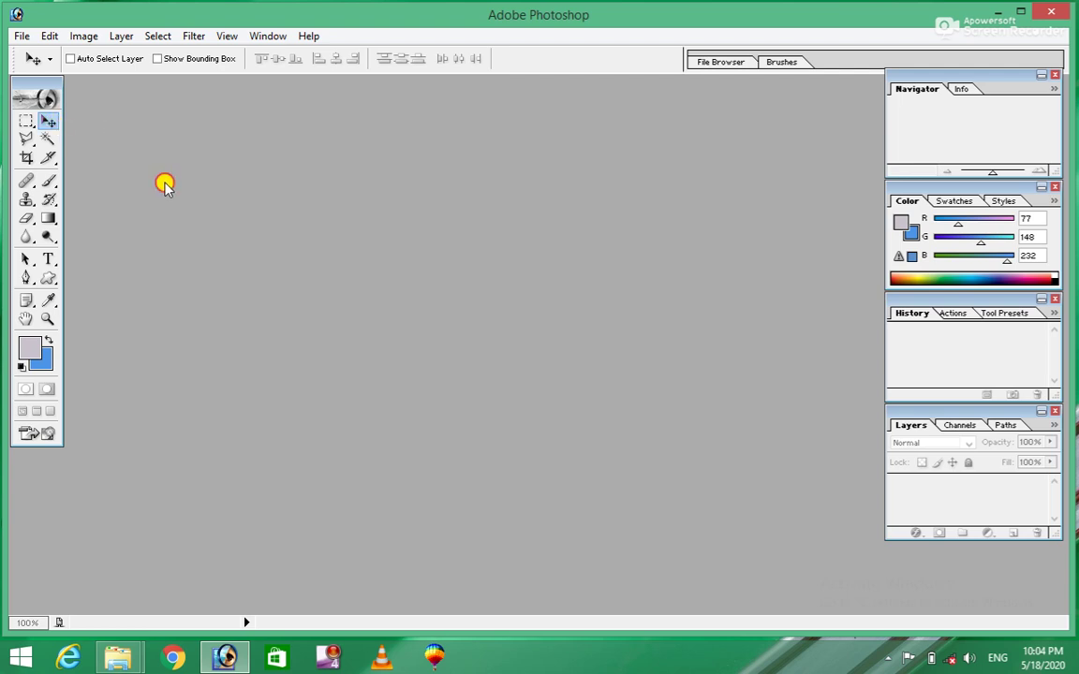
{"action": "key", "text": "ctrl+n"}
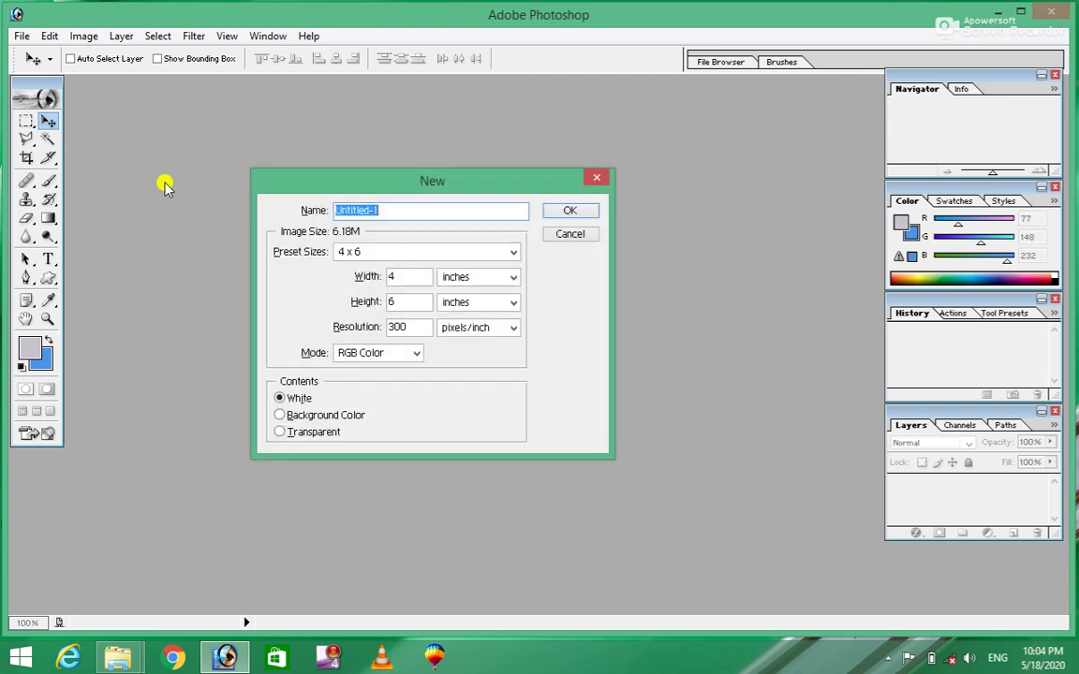
Step: Create the white 4 x 6 inch Untitled-1 document and move its window toward the centre
{"action": "key", "text": "Return"}
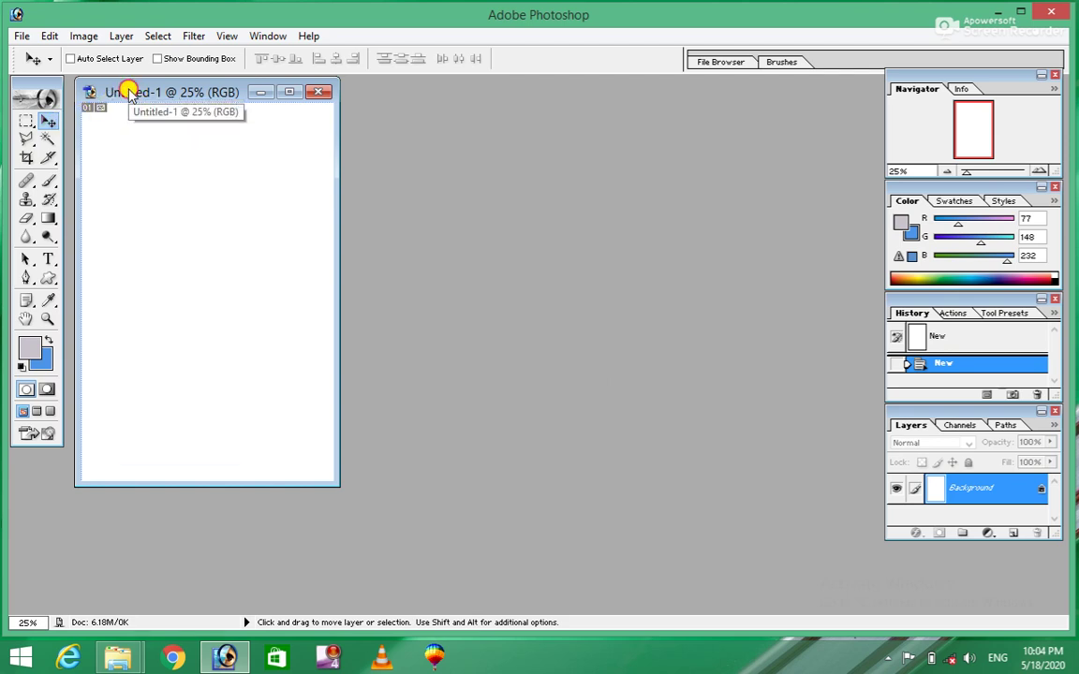
{"action": "left_click_drag", "start_coordinate": [130, 93], "coordinate": [288, 126]}
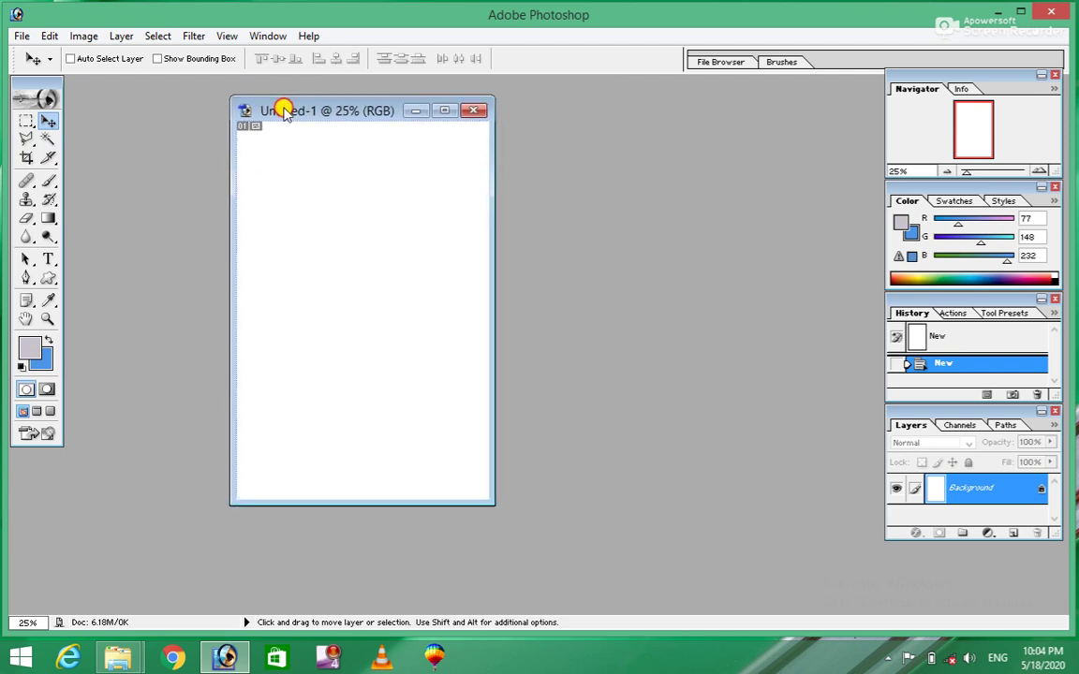
{"action": "left_click", "coordinate": [50, 140]}
{"action": "left_click_drag", "start_coordinate": [315, 133], "coordinate": [350, 117]}
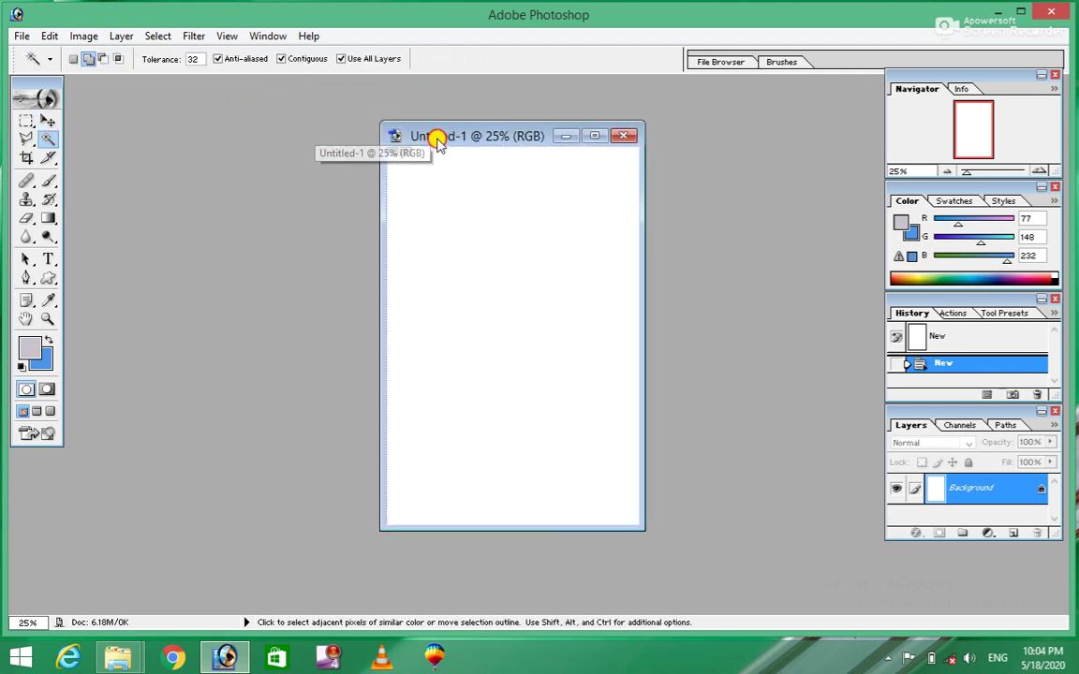
Step: Test-select the white canvas with the Magic Wand, deselect, and return to the Move tool
{"action": "left_click", "coordinate": [405, 219]}
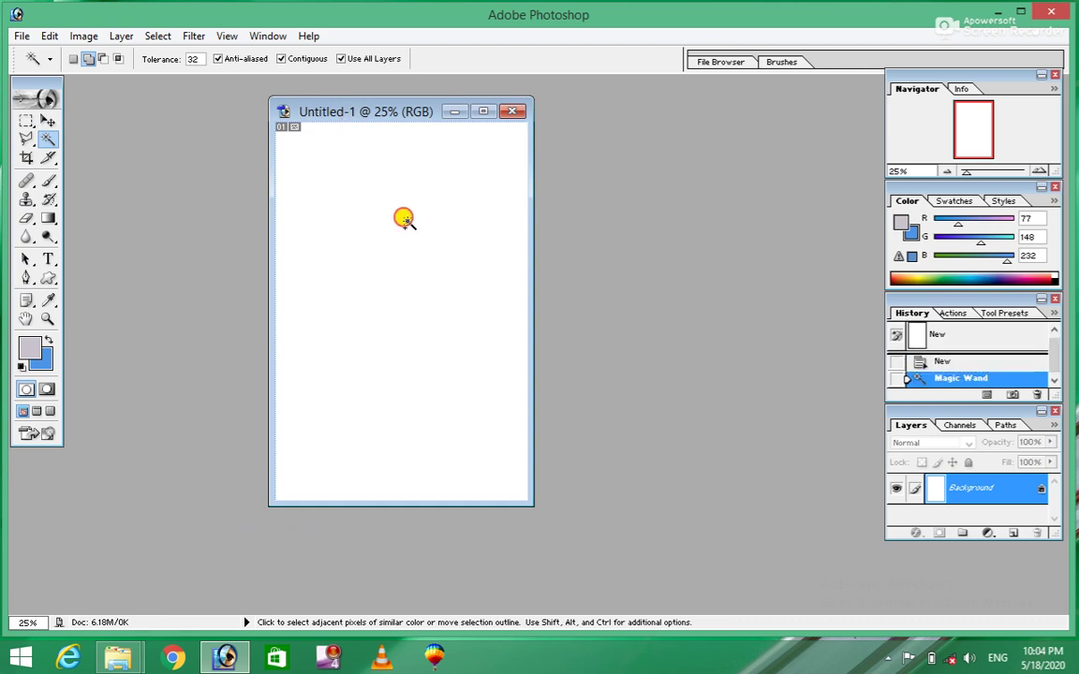
{"action": "left_click", "coordinate": [483, 234]}
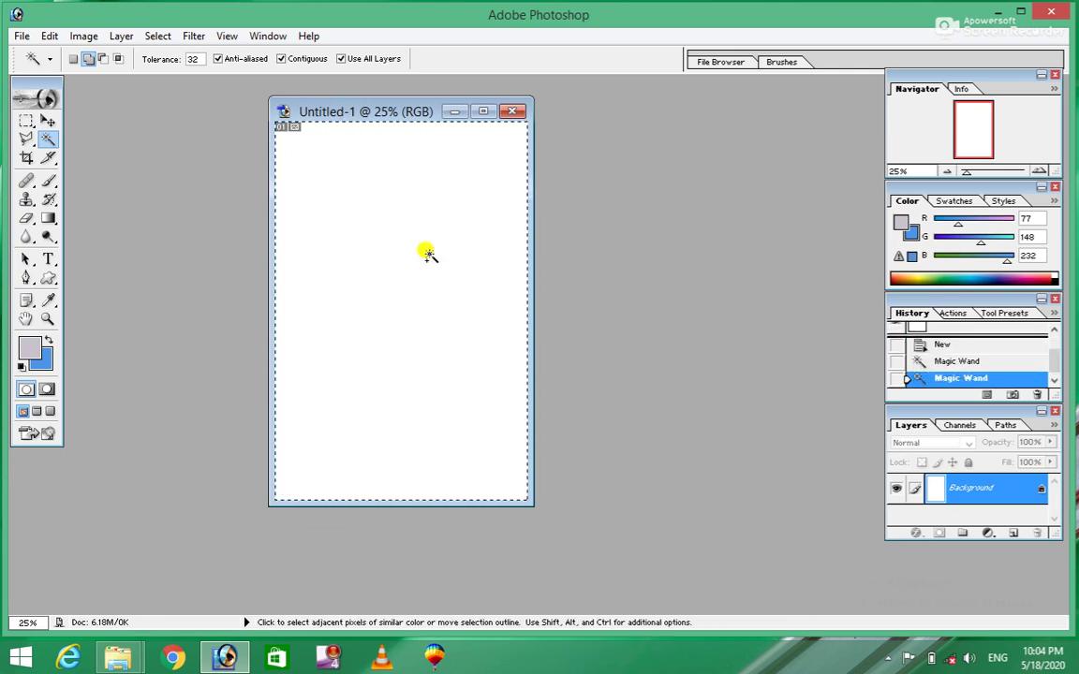
{"action": "key", "text": "ctrl+d"}
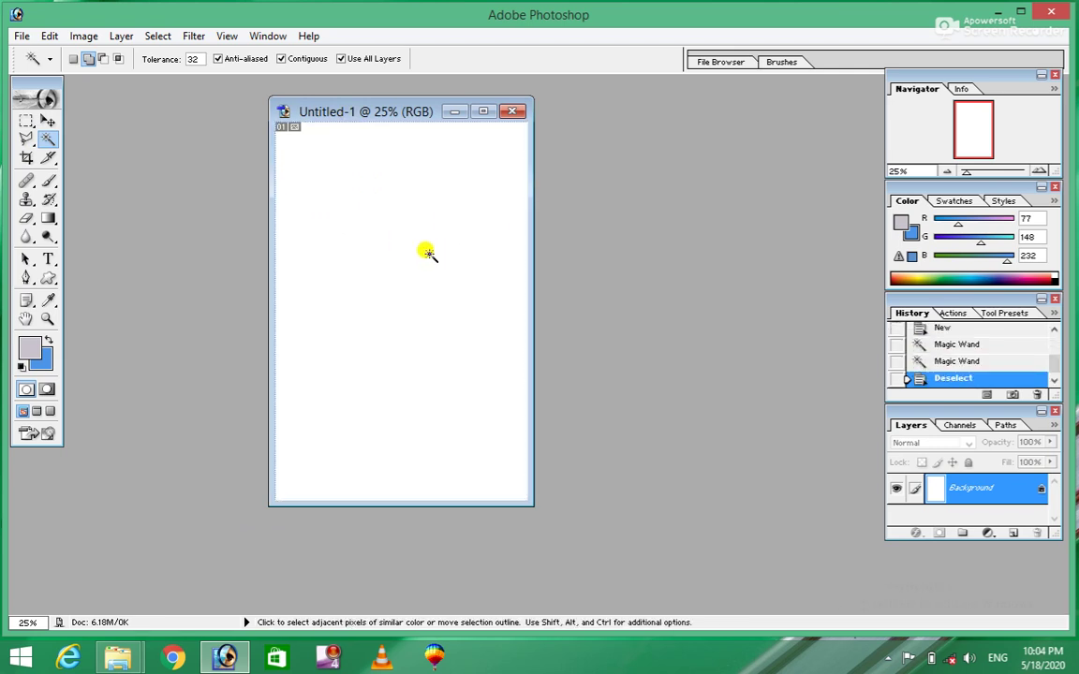
{"action": "left_click", "coordinate": [49, 123]}
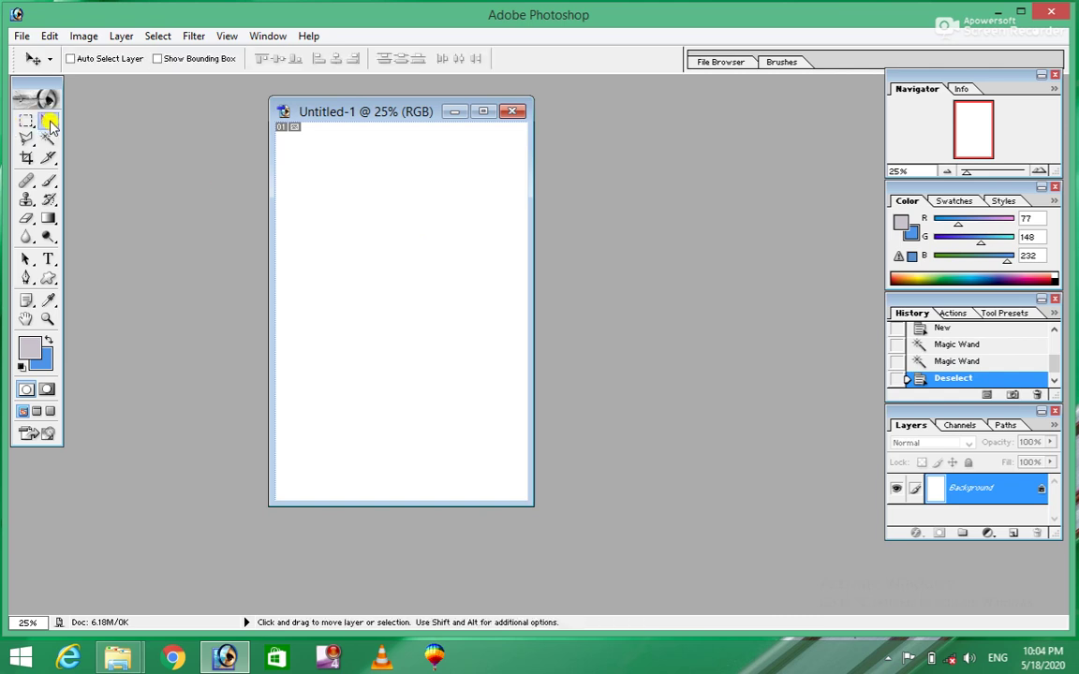
{"action": "double_click", "coordinate": [174, 253]}
Step: Open the phones photo images (10).jpg from the Desktop
{"action": "left_click", "coordinate": [472, 299]}
{"action": "left_click_drag", "start_coordinate": [765, 164], "coordinate": [761, 323]}
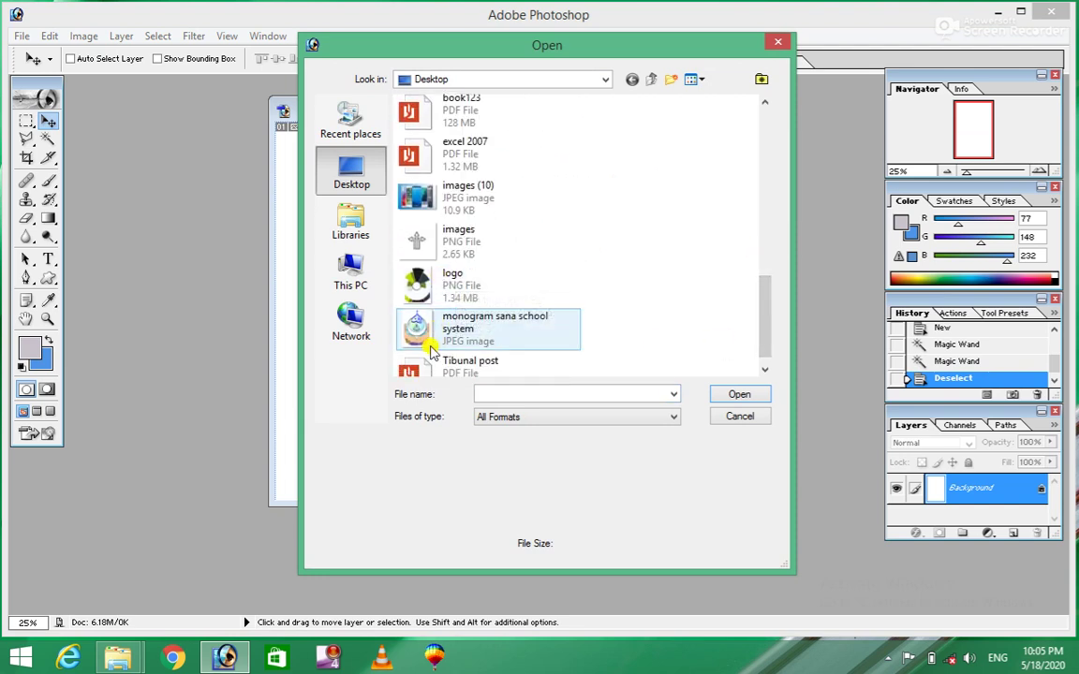
{"action": "left_click_drag", "start_coordinate": [765, 301], "coordinate": [766, 334]}
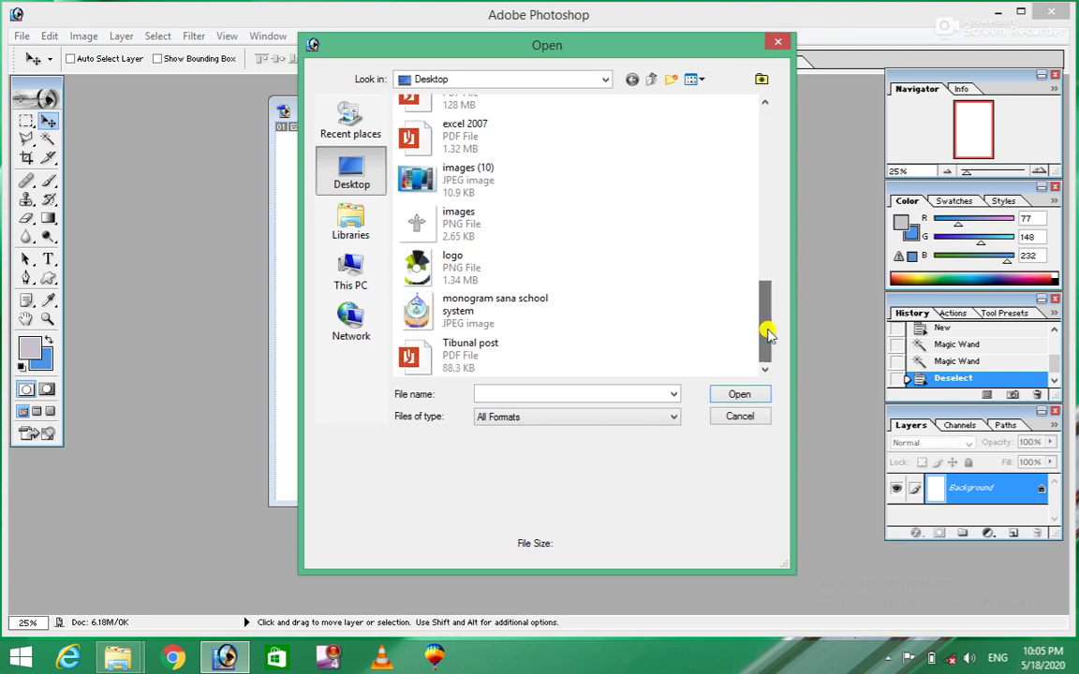
{"action": "left_click", "coordinate": [532, 195]}
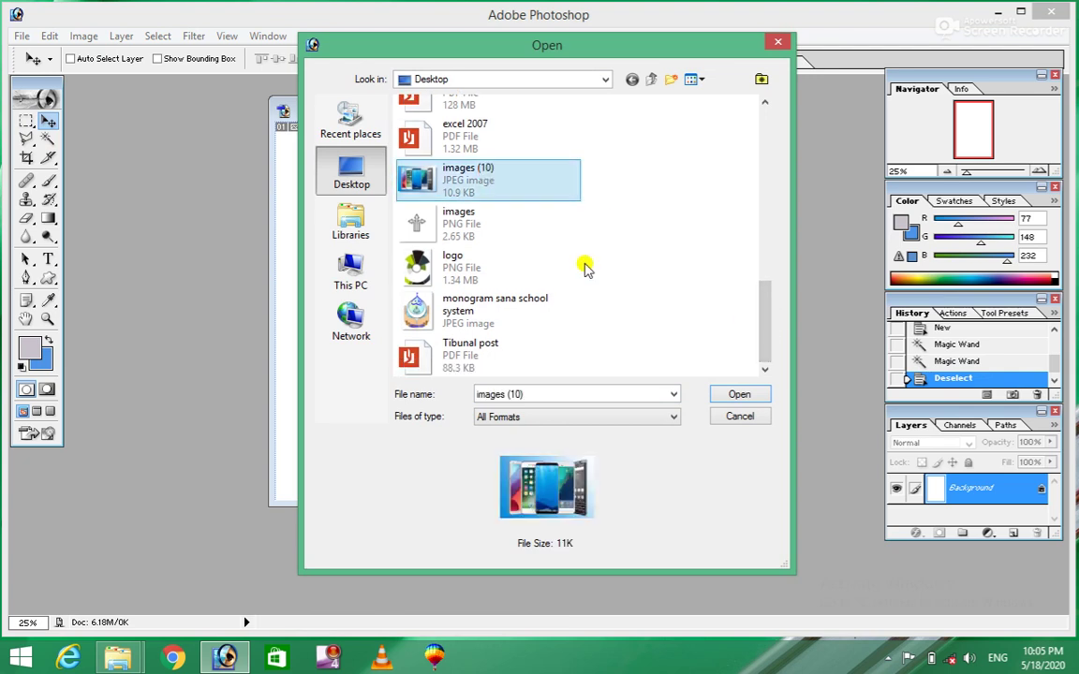
{"action": "left_click", "coordinate": [746, 400]}
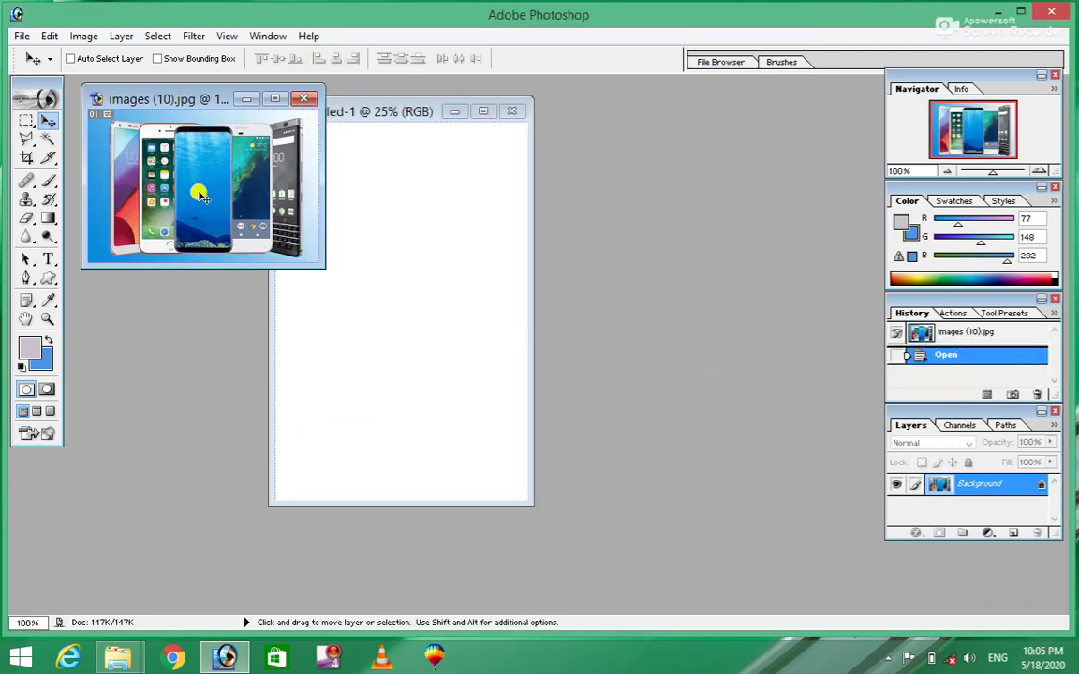
Step: Drag the phones photo onto Untitled-1, try a Magic Wand selection, and reposition it
{"action": "mouse_move", "coordinate": [161, 169]}
{"action": "left_mouse_down"}
{"action": "mouse_move", "coordinate": [365, 310]}
{"action": "mouse_move", "coordinate": [343, 176]}
{"action": "mouse_move", "coordinate": [362, 218]}
{"action": "left_mouse_up"}
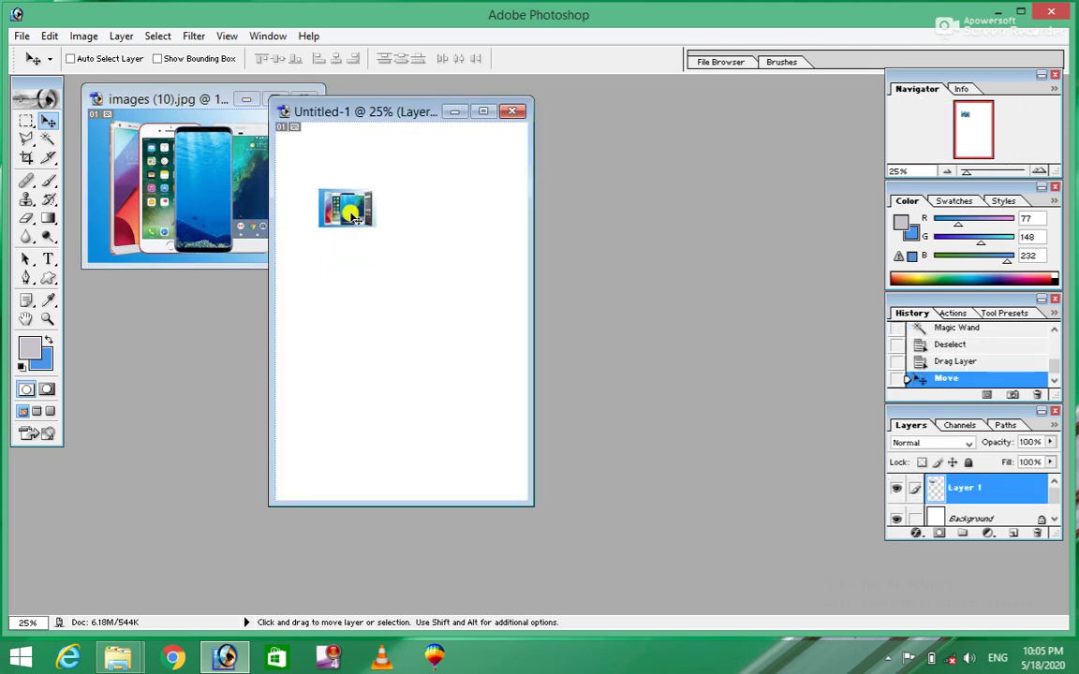
{"action": "left_click", "coordinate": [47, 138]}
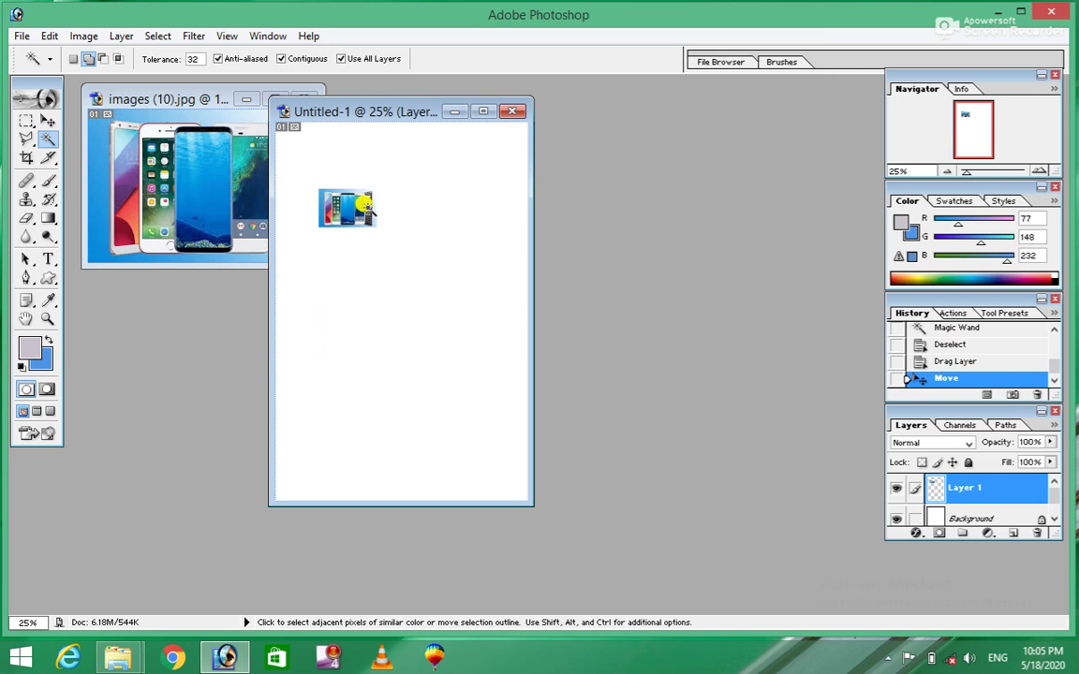
{"action": "left_click", "coordinate": [313, 197]}
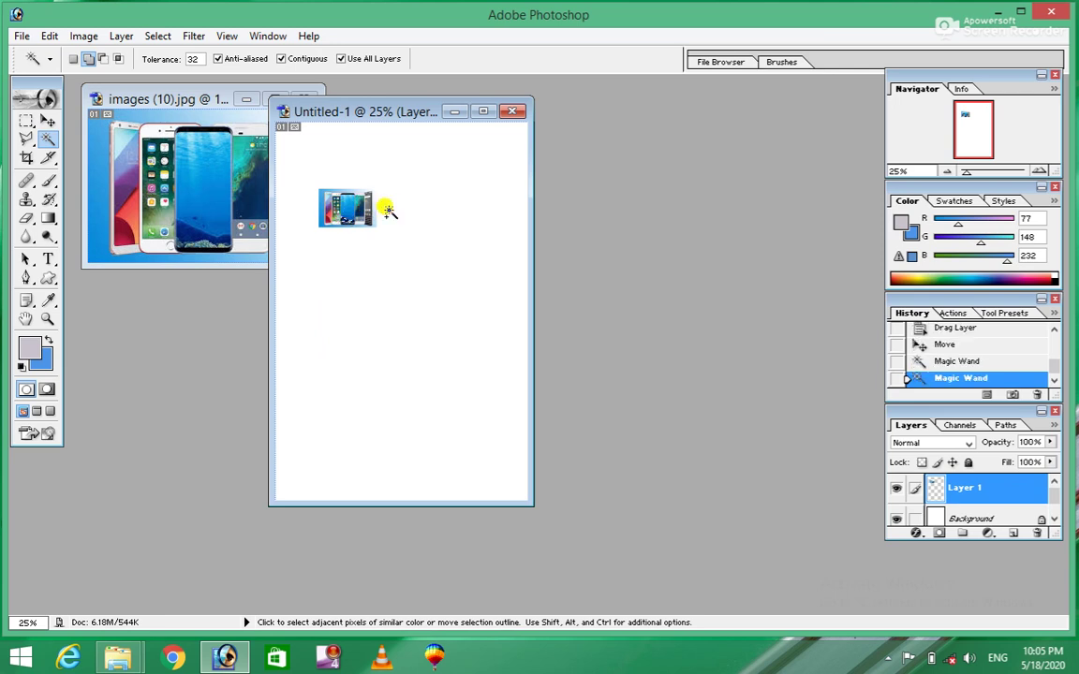
{"action": "key", "text": "ctrl+d"}
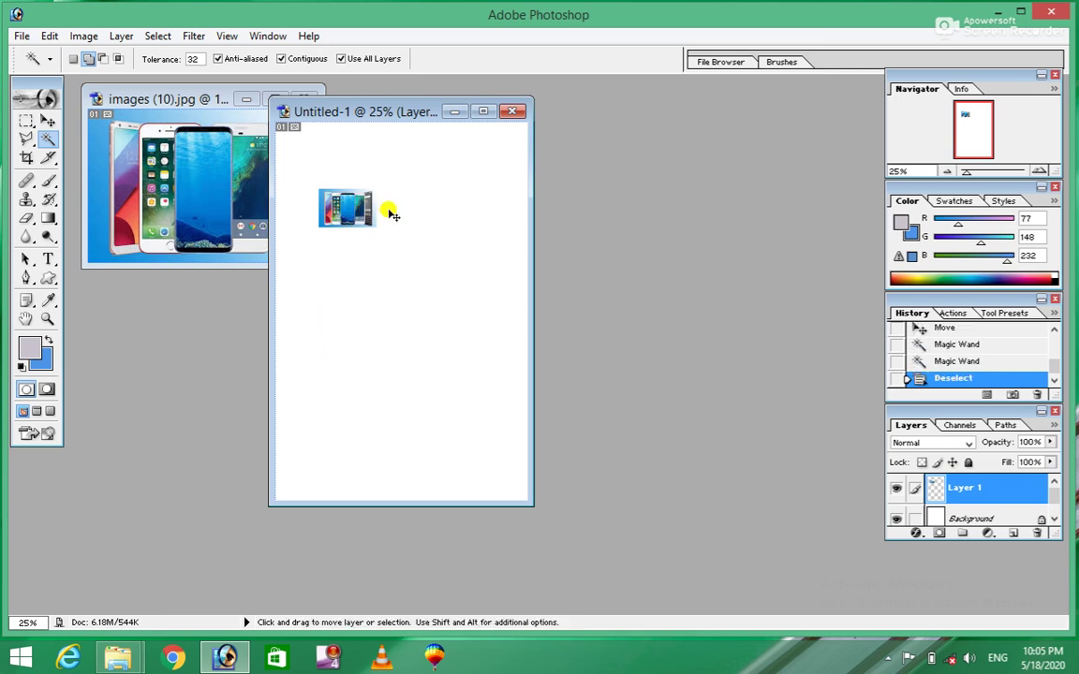
{"action": "left_click", "coordinate": [48, 122]}
{"action": "mouse_move", "coordinate": [320, 206]}
{"action": "left_mouse_down"}
{"action": "mouse_move", "coordinate": [337, 192]}
{"action": "mouse_move", "coordinate": [329, 204]}
{"action": "left_mouse_up"}
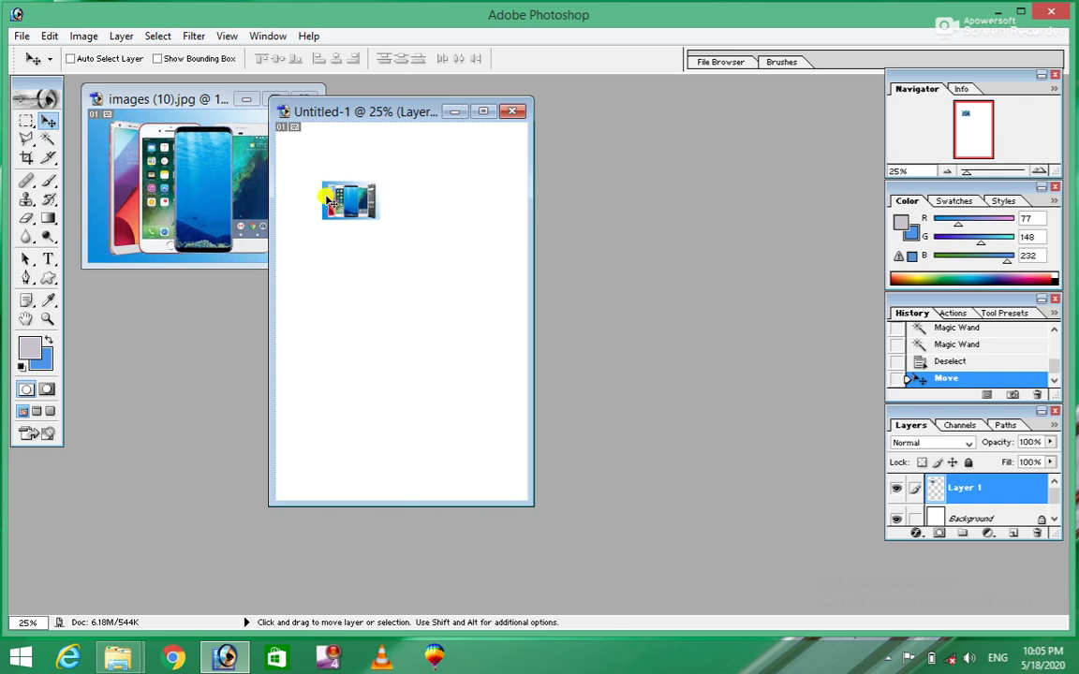
{"action": "mouse_move", "coordinate": [330, 203]}
{"action": "left_mouse_down"}
{"action": "mouse_move", "coordinate": [349, 258]}
{"action": "mouse_move", "coordinate": [393, 155]}
{"action": "left_mouse_up"}
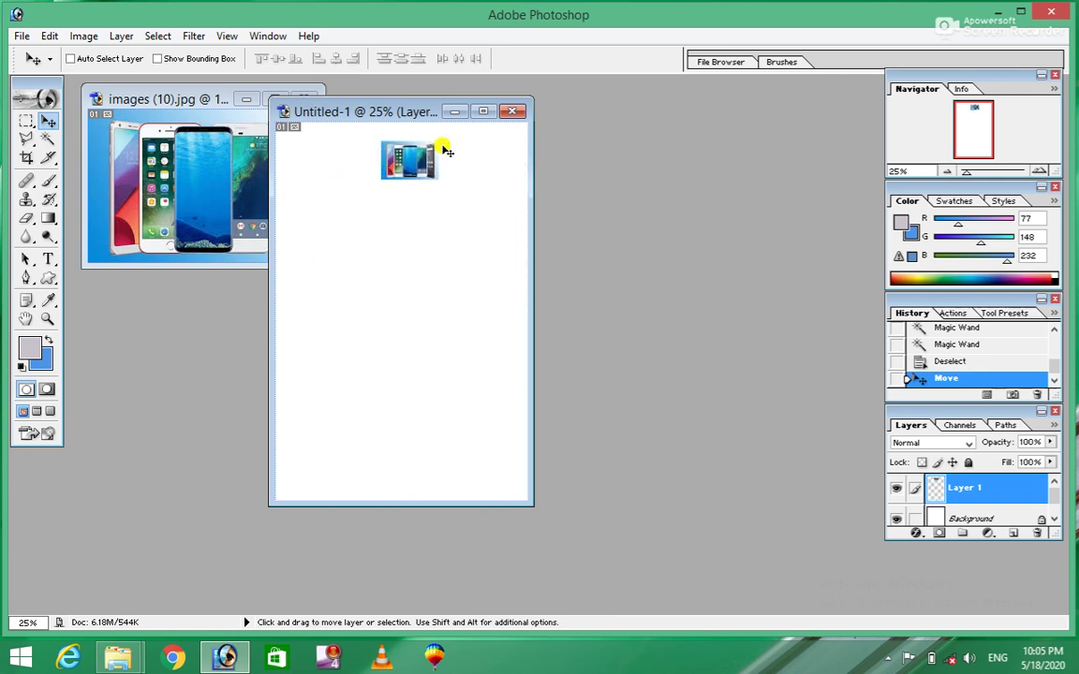
Step: Undo the pasted phone image so Untitled-1 is blank, and nudge its window left
{"action": "key", "text": "ctrl+alt+z"}
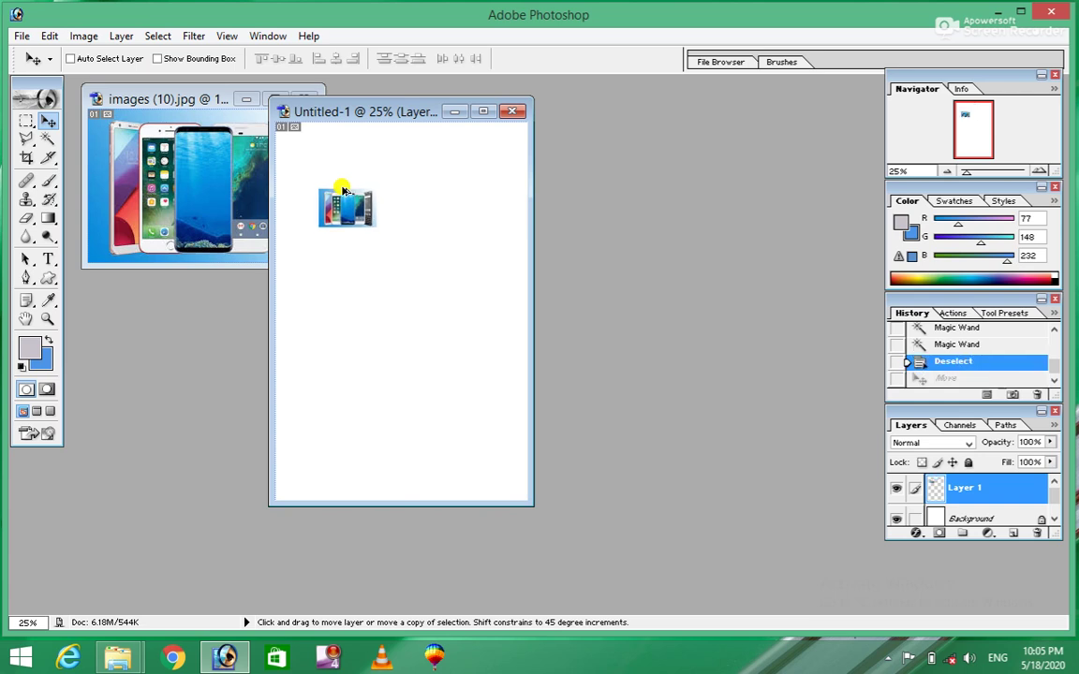
{"action": "key", "text": "ctrl+alt+z"}
{"action": "key", "text": "ctrl+alt+z"}
{"action": "key", "text": "ctrl+alt+z"}
{"action": "key", "text": "ctrl+alt+z"}
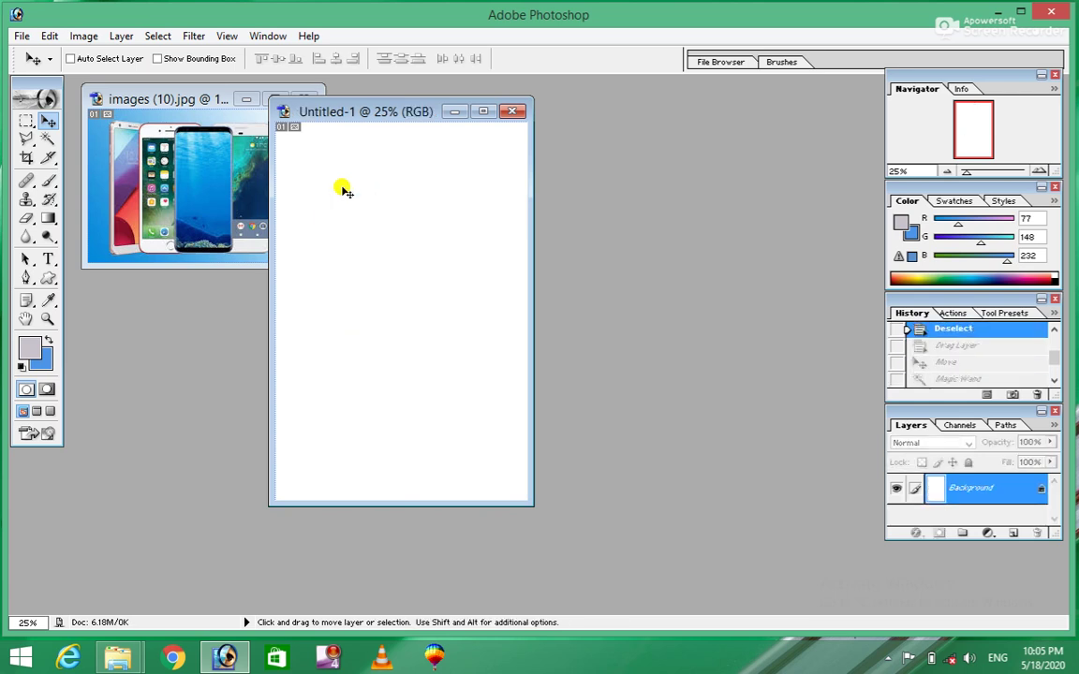
{"action": "left_click_drag", "start_coordinate": [385, 114], "coordinate": [345, 107]}
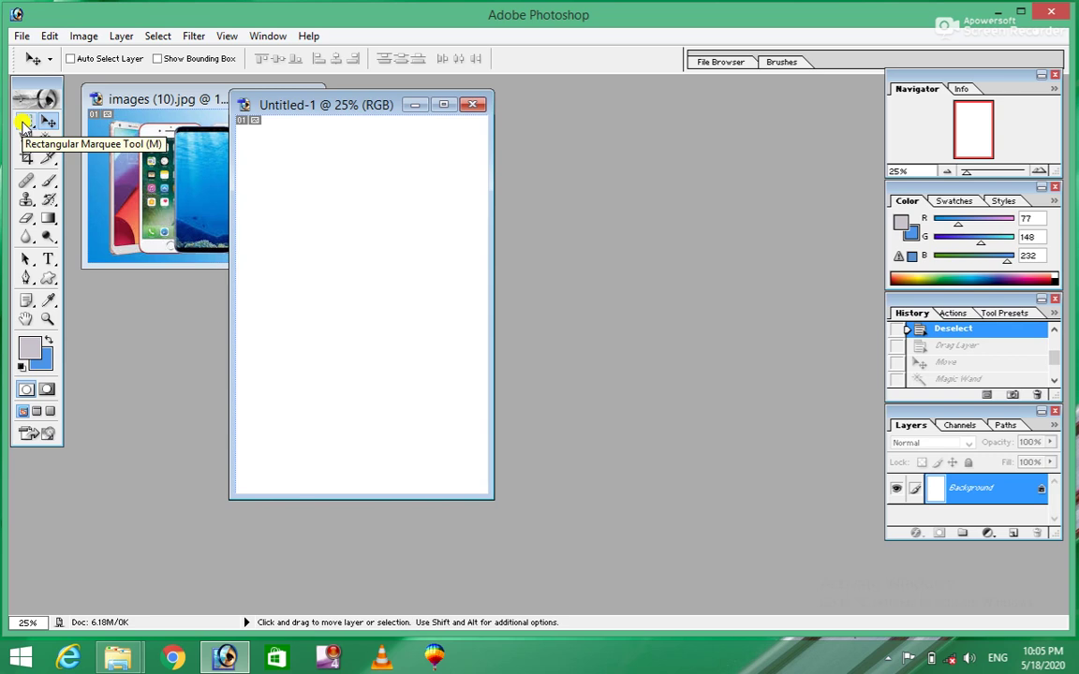
Step: Switch between the Rectangular Marquee and Move tools and glance at the tool presets list
{"action": "left_click", "coordinate": [25, 128]}
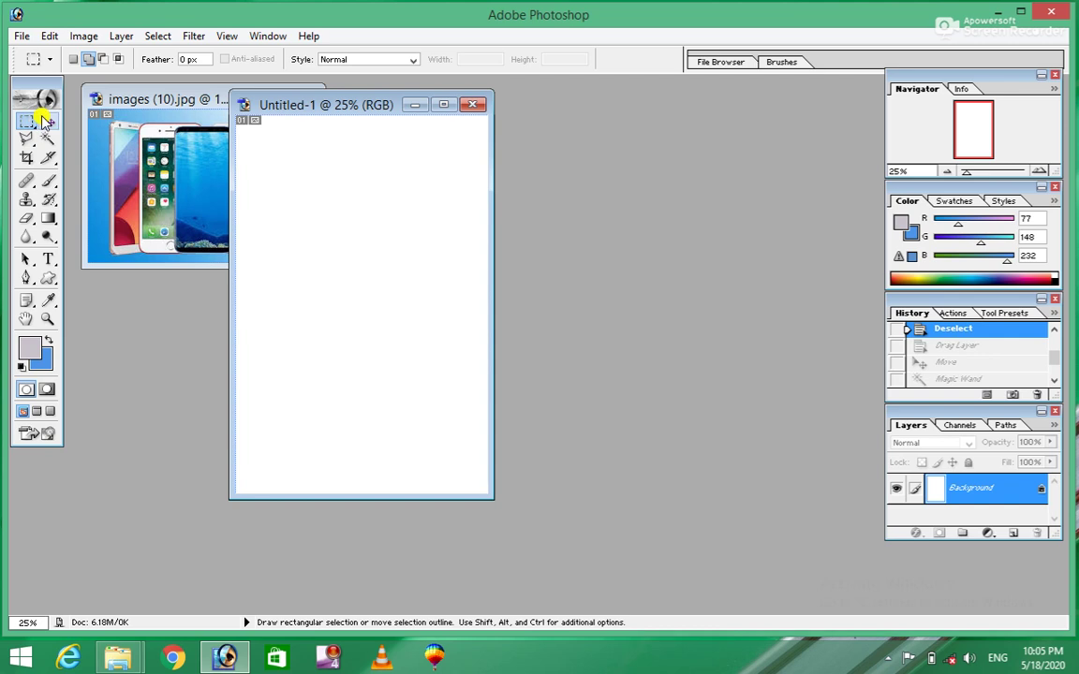
{"action": "left_click", "coordinate": [47, 120]}
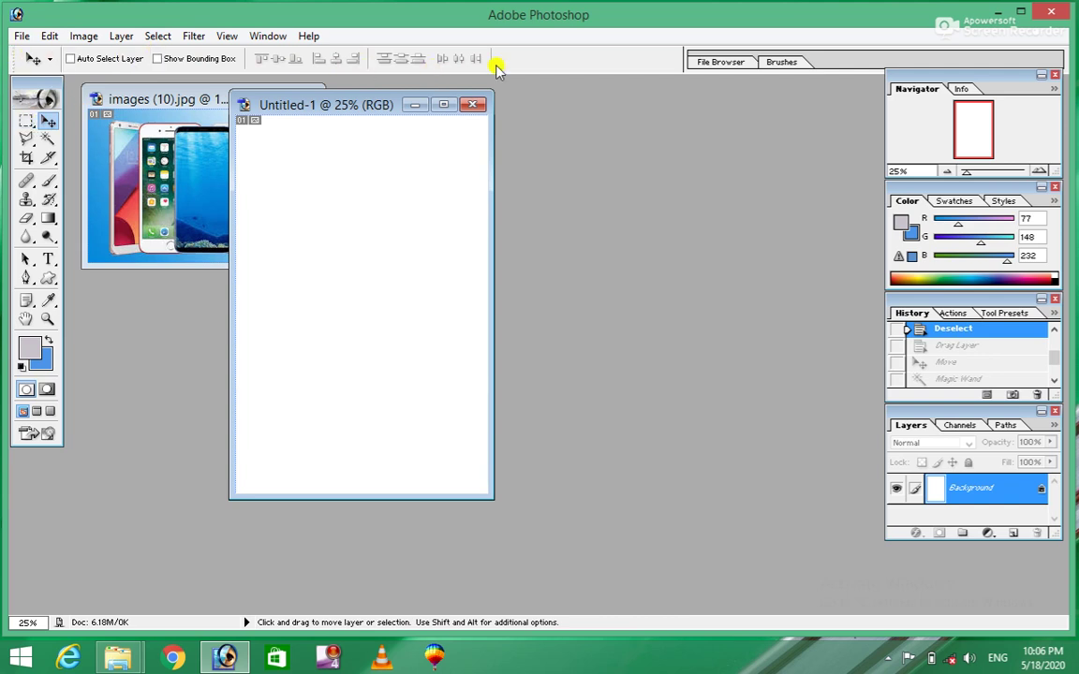
{"action": "left_click", "coordinate": [29, 129]}
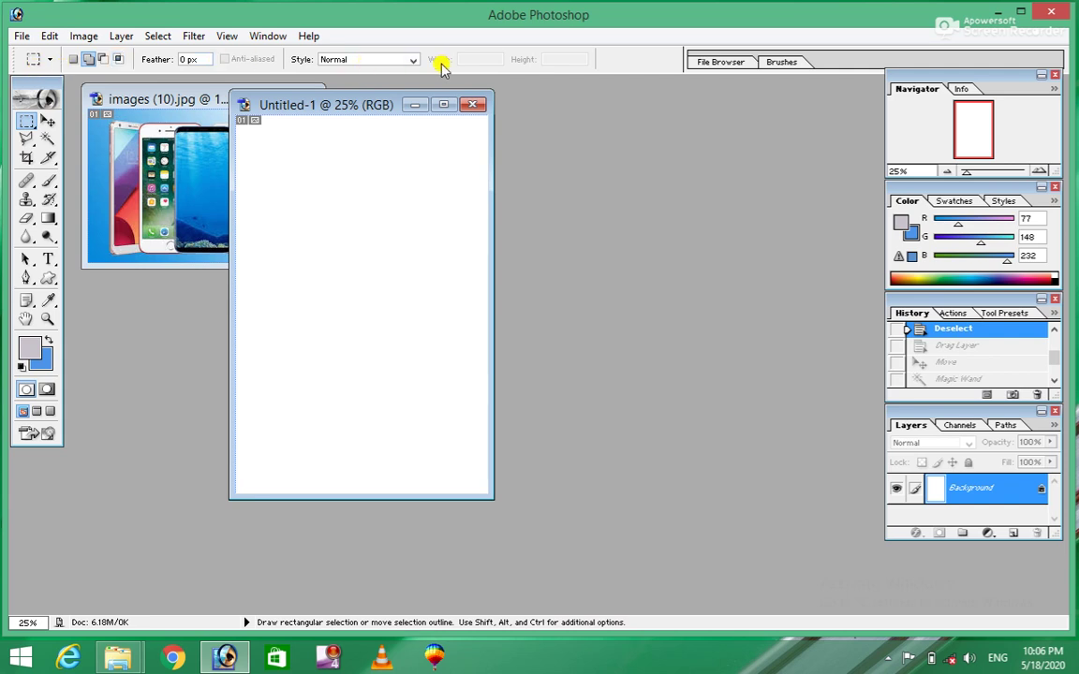
{"action": "left_click", "coordinate": [47, 60]}
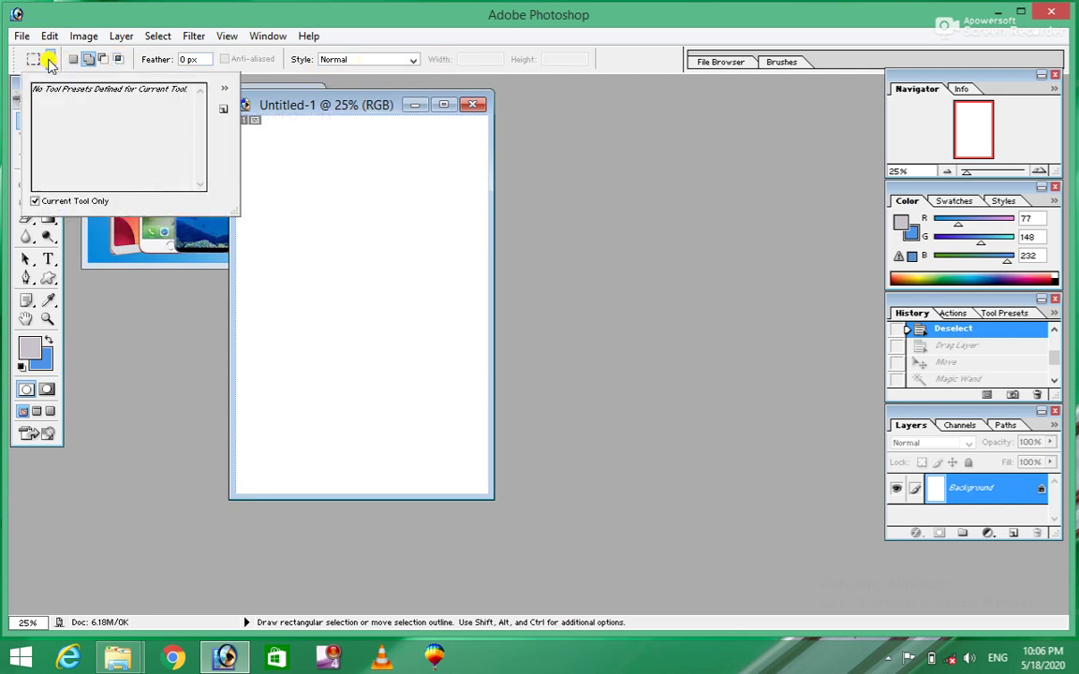
{"action": "left_click", "coordinate": [32, 61]}
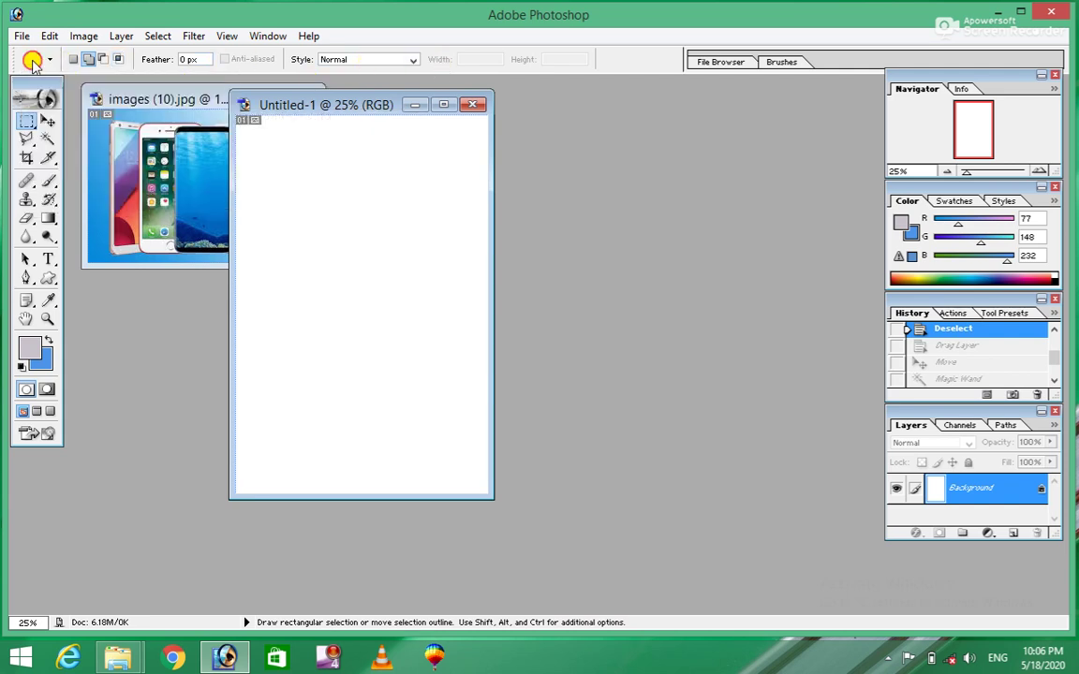
Step: Choose Rectangular Marquee over Lasso, then draw and clear a tiny test selection
{"action": "left_click", "coordinate": [25, 132]}
{"action": "left_click", "coordinate": [25, 119]}
{"action": "left_click_drag", "start_coordinate": [246, 176], "coordinate": [251, 182]}
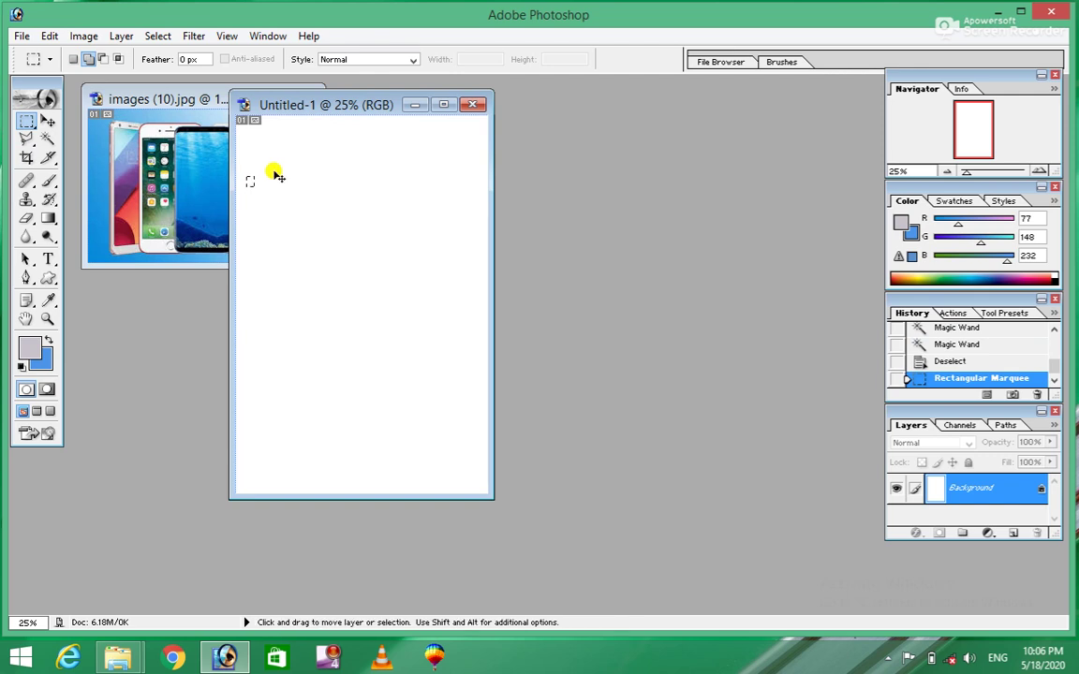
{"action": "left_click", "coordinate": [248, 161]}
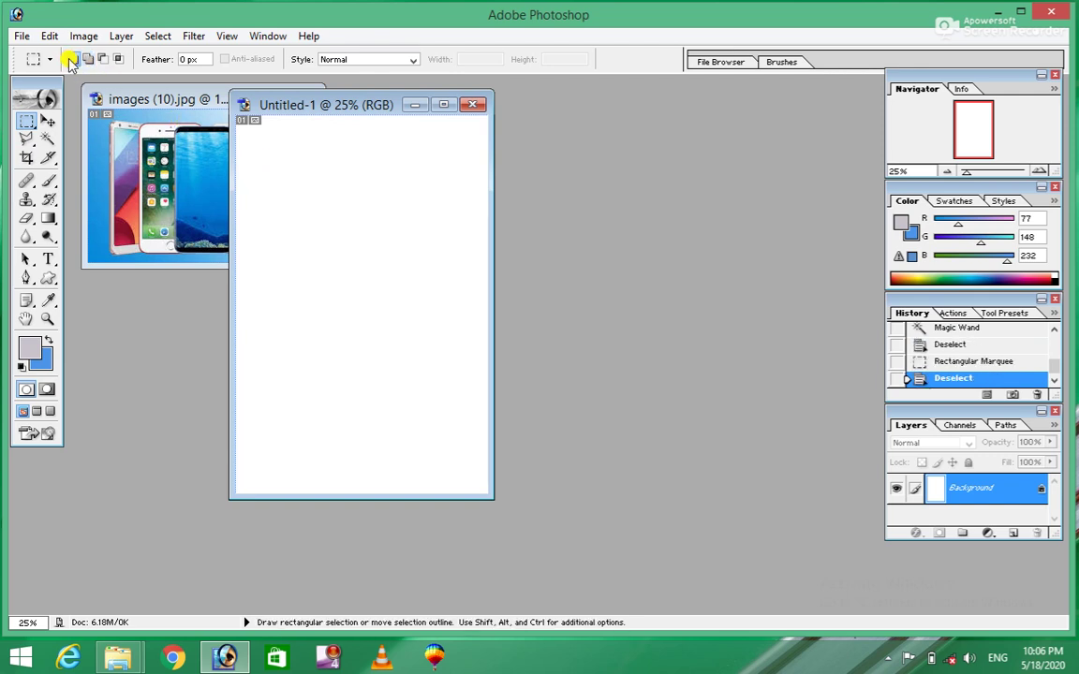
Step: Fill a blue rectangle near the top-left and an overlapping grey rectangle to its right
{"action": "left_click_drag", "start_coordinate": [261, 163], "coordinate": [340, 226]}
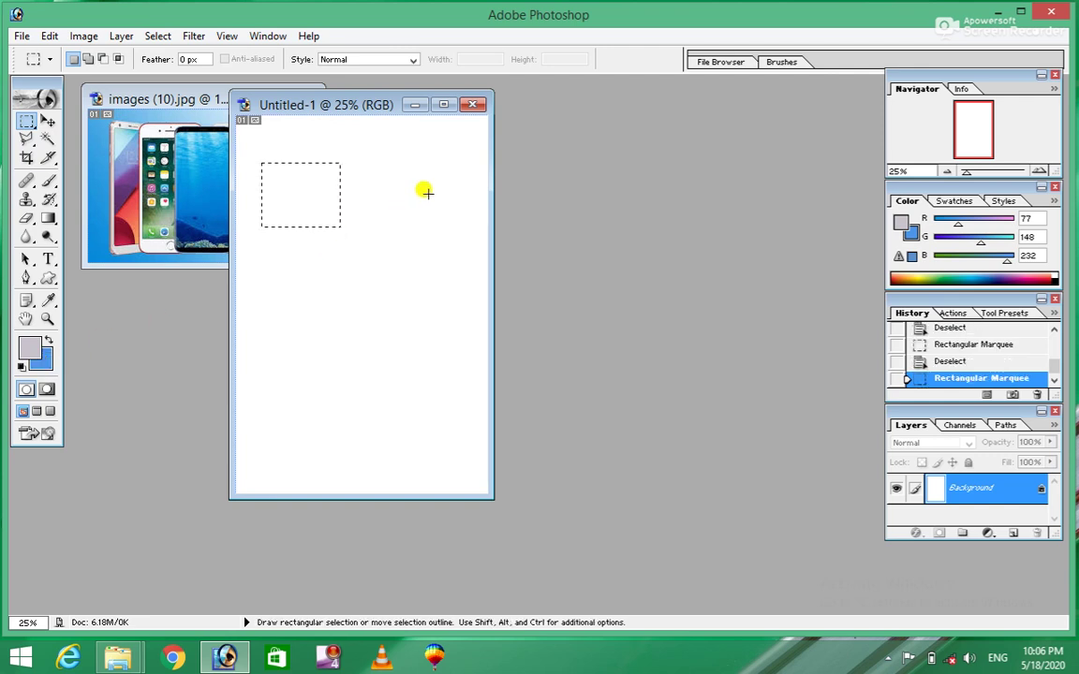
{"action": "key", "text": "ctrl+BackSpace"}
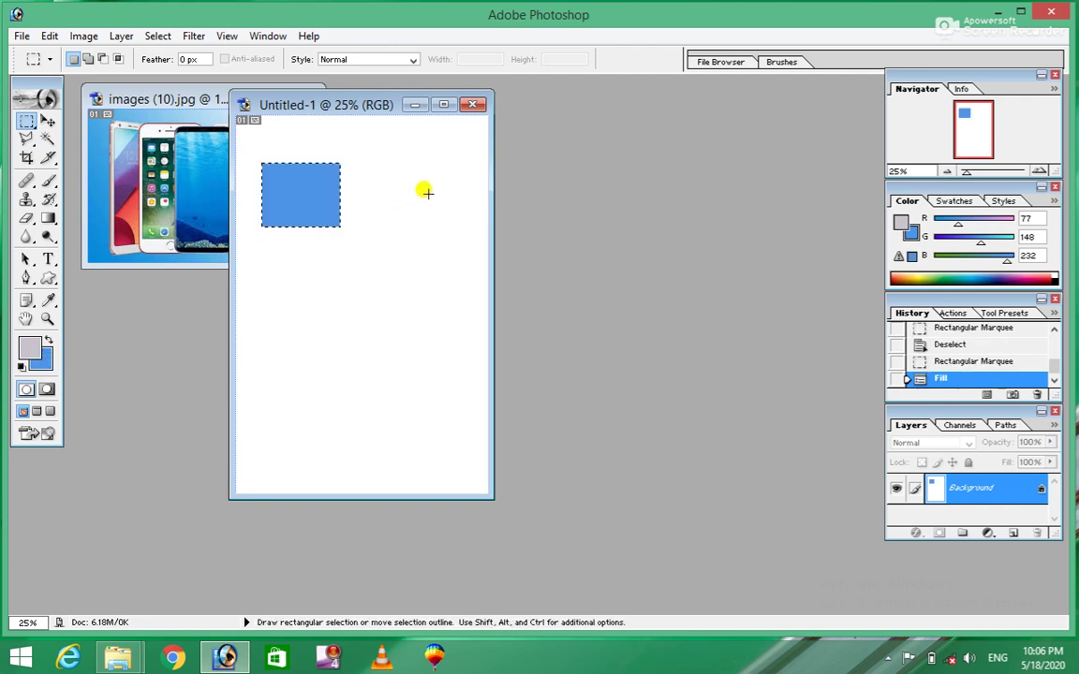
{"action": "left_click", "coordinate": [426, 193]}
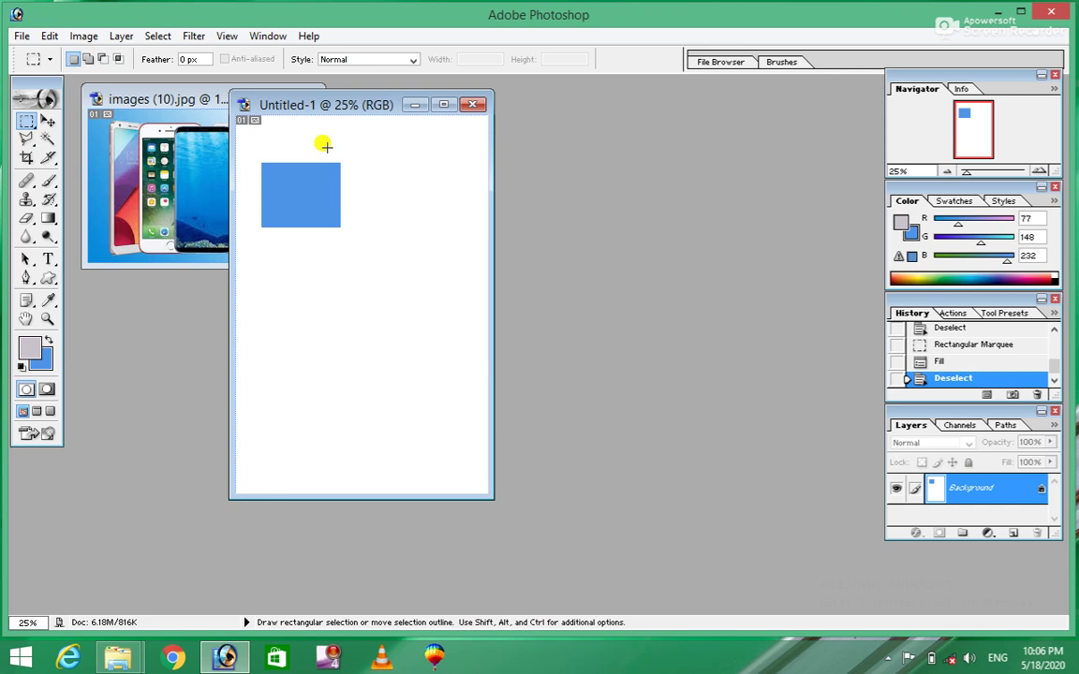
{"action": "left_click_drag", "start_coordinate": [321, 148], "coordinate": [397, 213]}
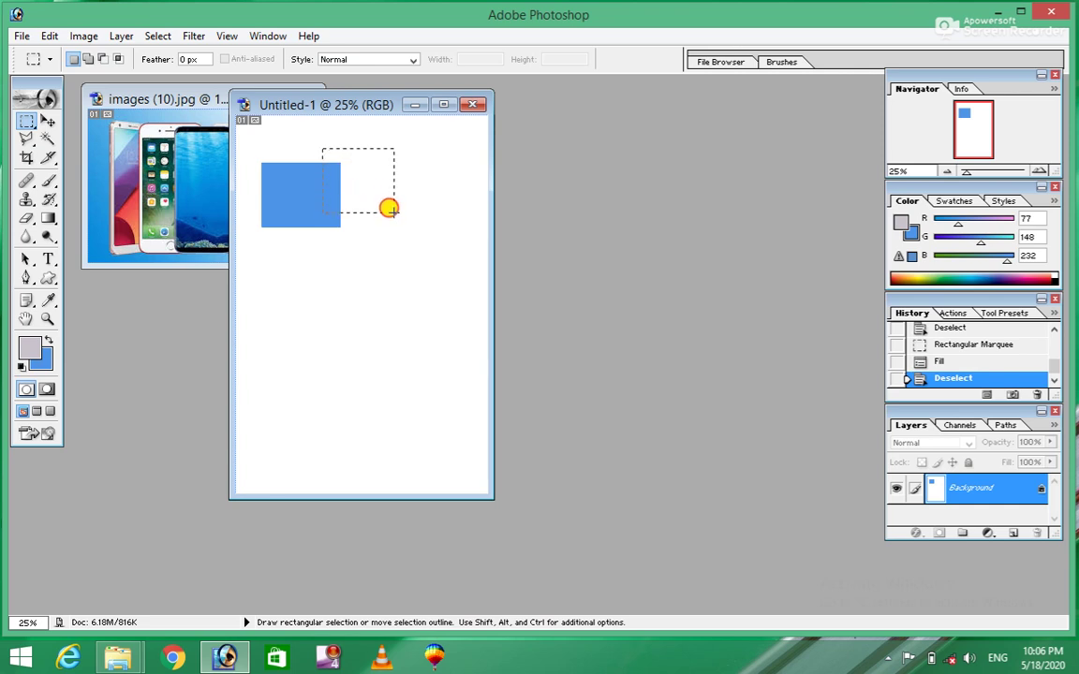
{"action": "left_click", "coordinate": [49, 339]}
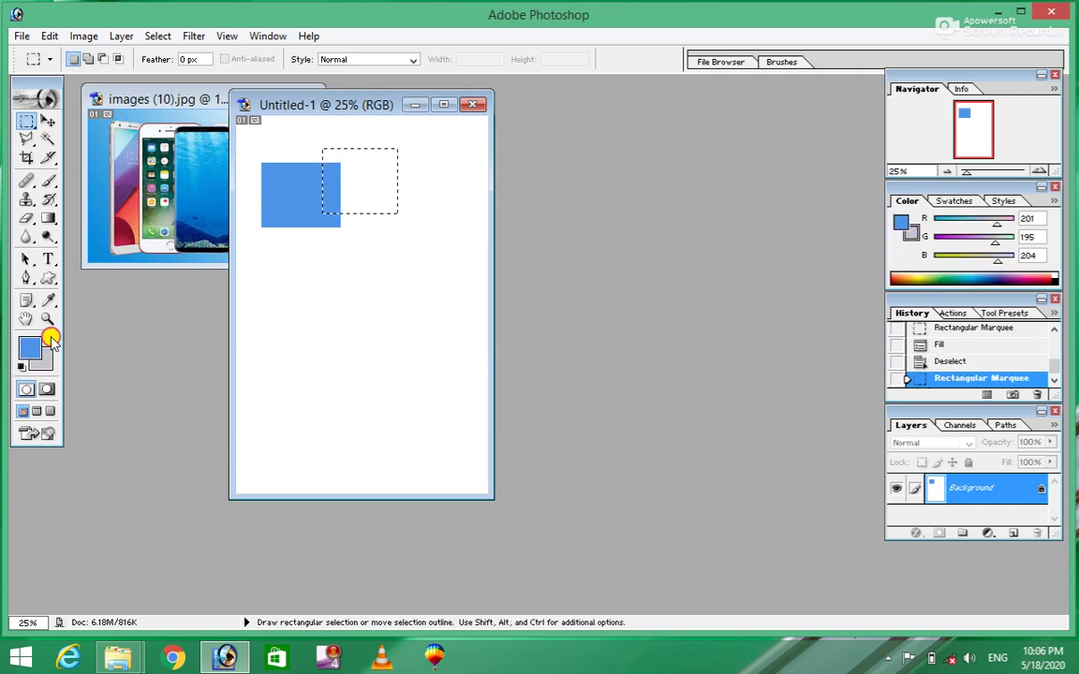
{"action": "key", "text": "ctrl+BackSpace"}
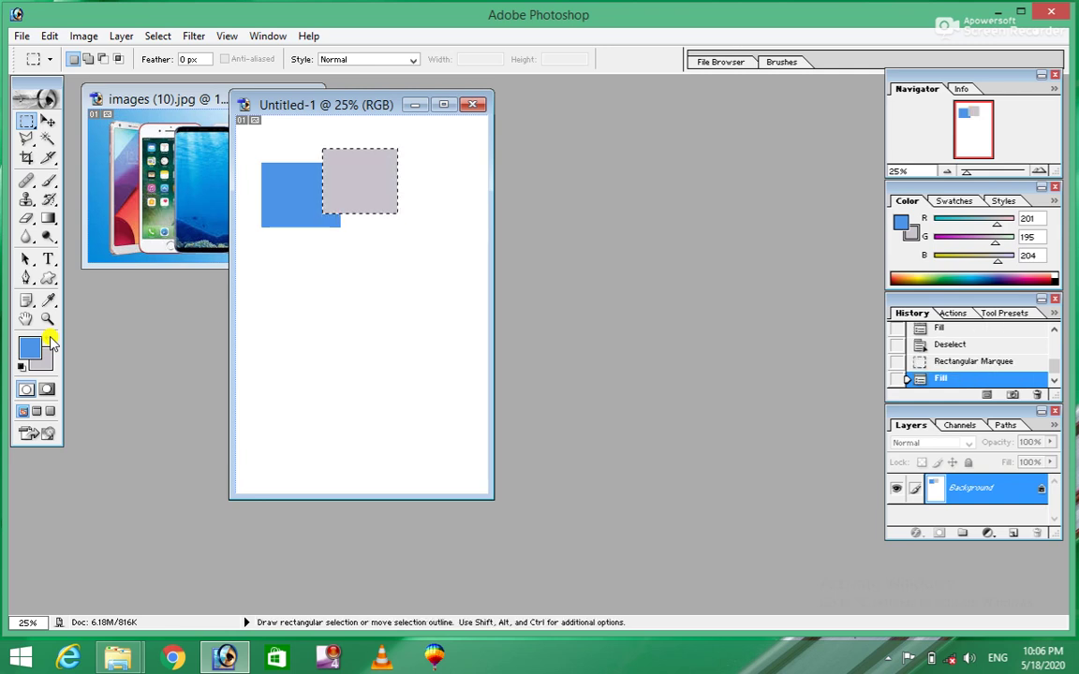
{"action": "key", "text": "ctrl+d"}
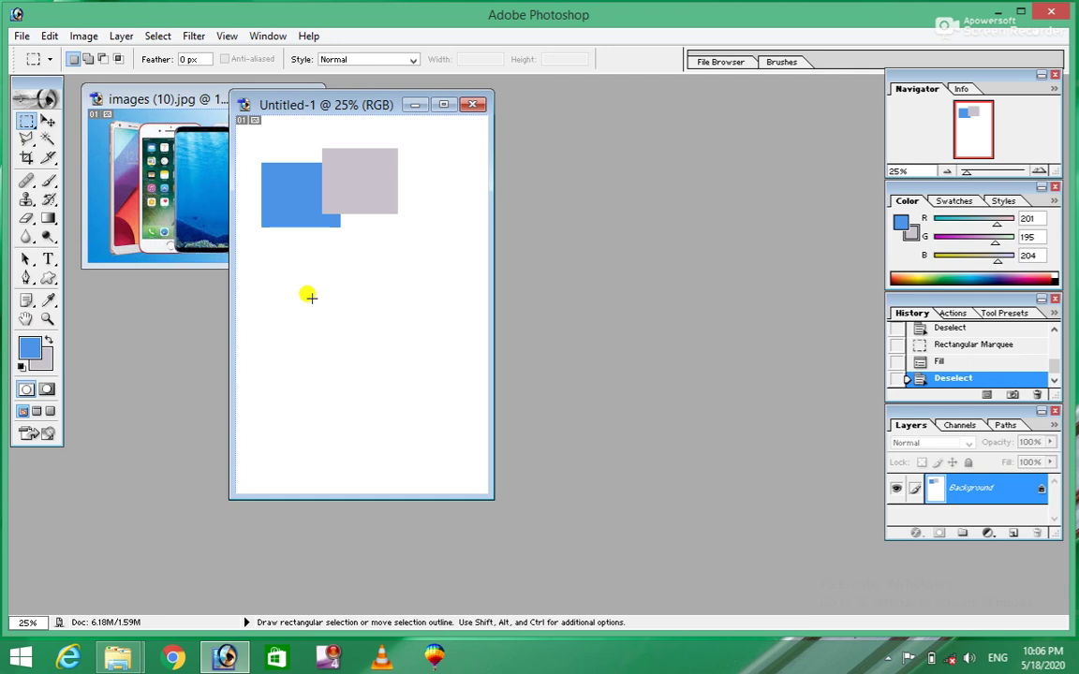
Step: Fill a grey square mid-left with a blue rectangle overlapping its upper right
{"action": "left_click_drag", "start_coordinate": [270, 257], "coordinate": [344, 323]}
{"action": "key", "text": "ctrl+BackSpace"}
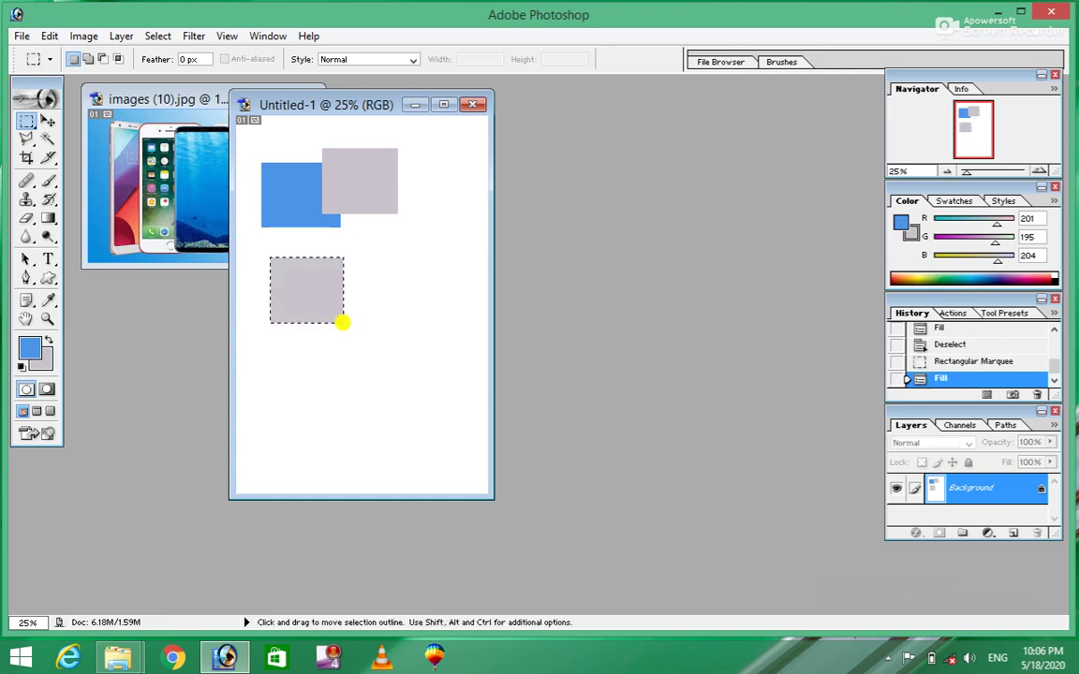
{"action": "left_click", "coordinate": [47, 341]}
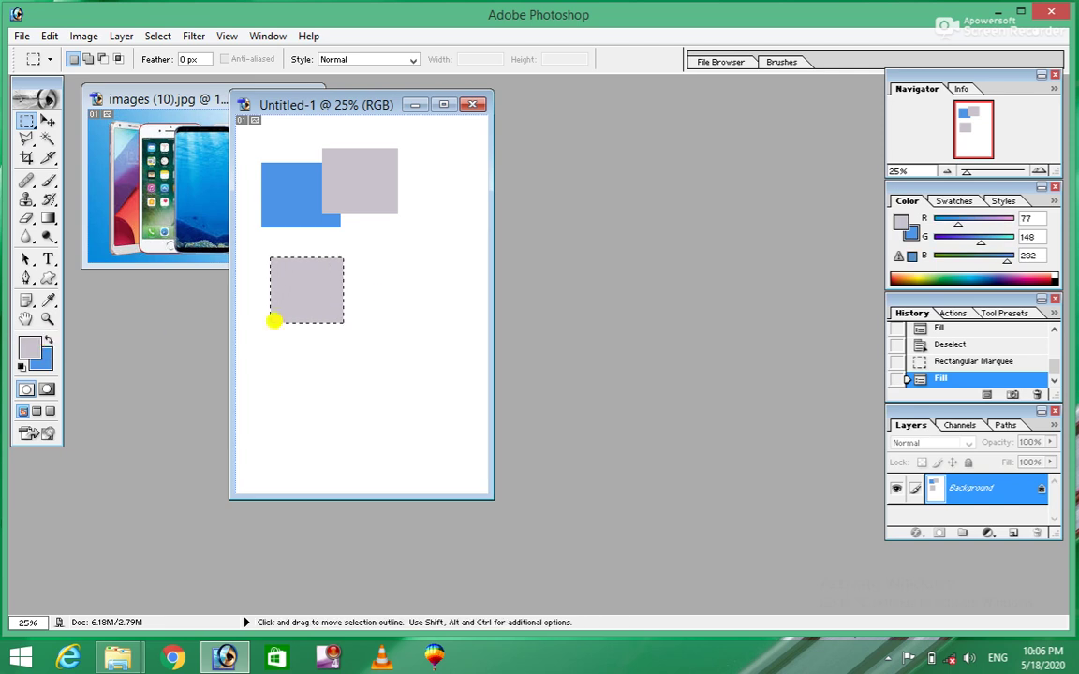
{"action": "left_click", "coordinate": [312, 241]}
{"action": "left_click_drag", "start_coordinate": [316, 243], "coordinate": [401, 296]}
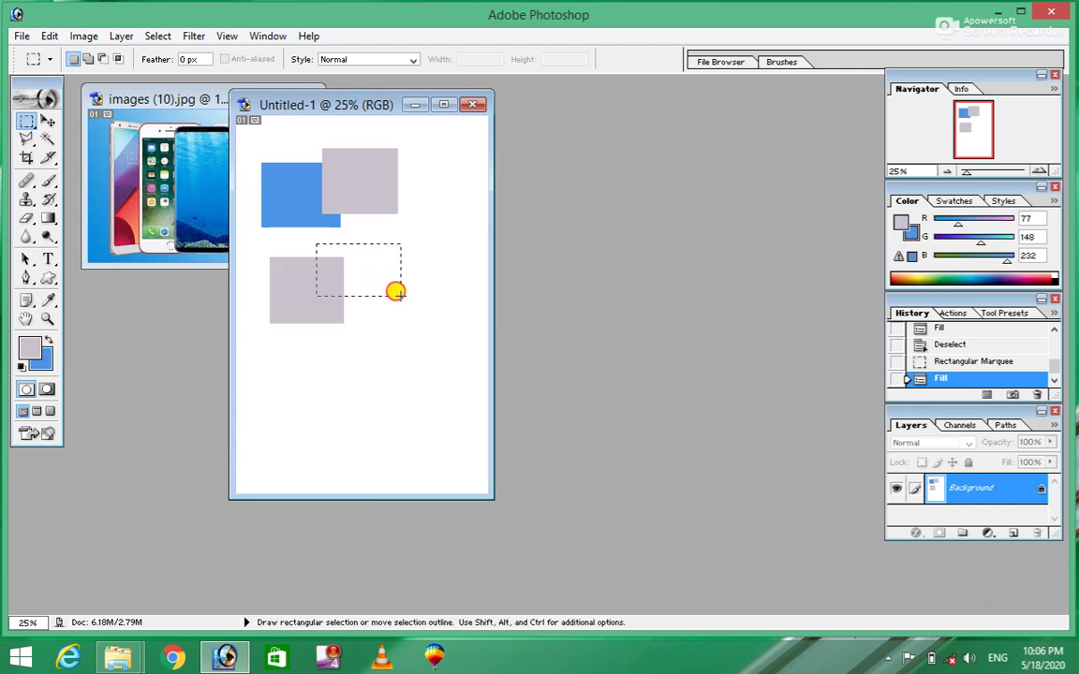
{"action": "key", "text": "ctrl+BackSpace"}
{"action": "left_click", "coordinate": [400, 296]}
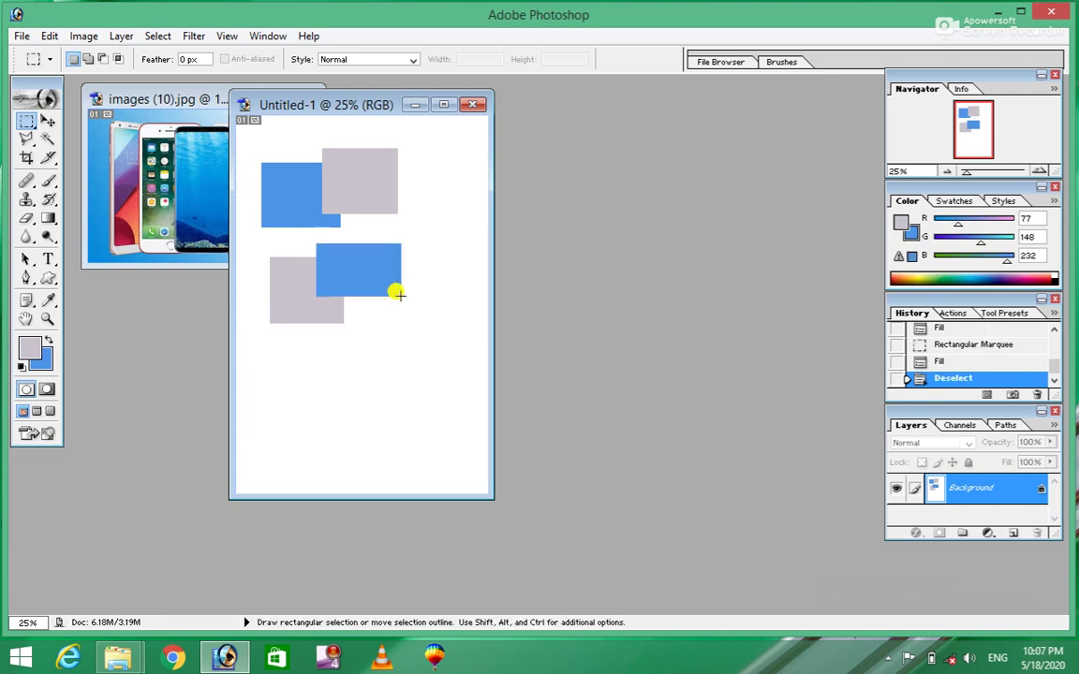
Step: Enable Add to selection, fill a small blue square below, and add an overlapping marquee
{"action": "left_click", "coordinate": [86, 60]}
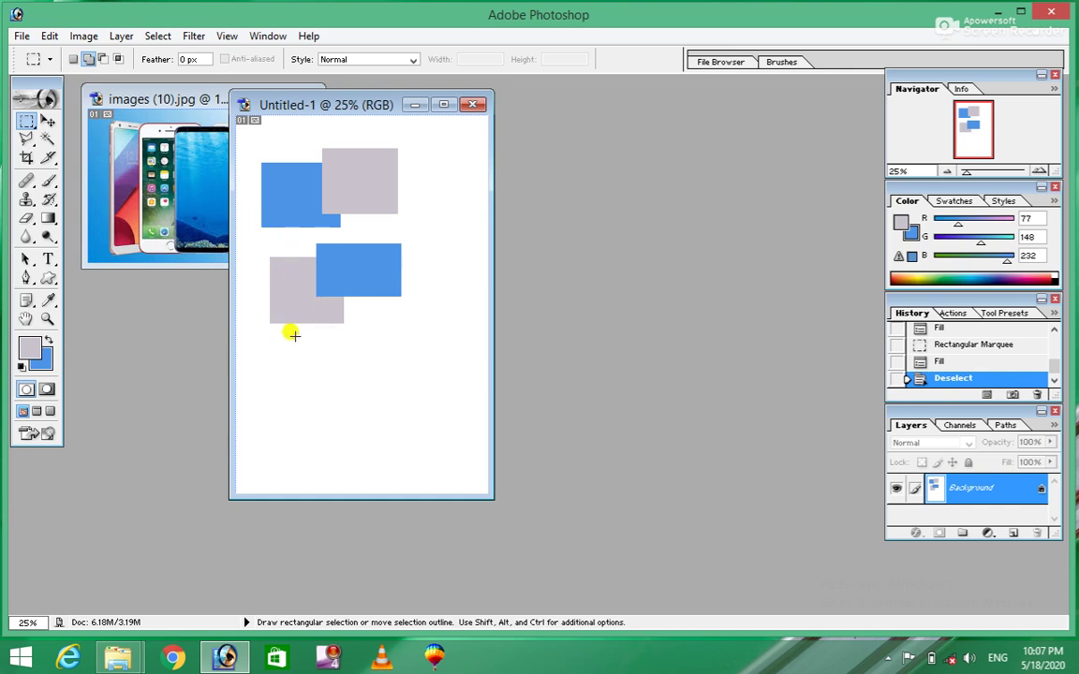
{"action": "left_click_drag", "start_coordinate": [293, 335], "coordinate": [346, 385]}
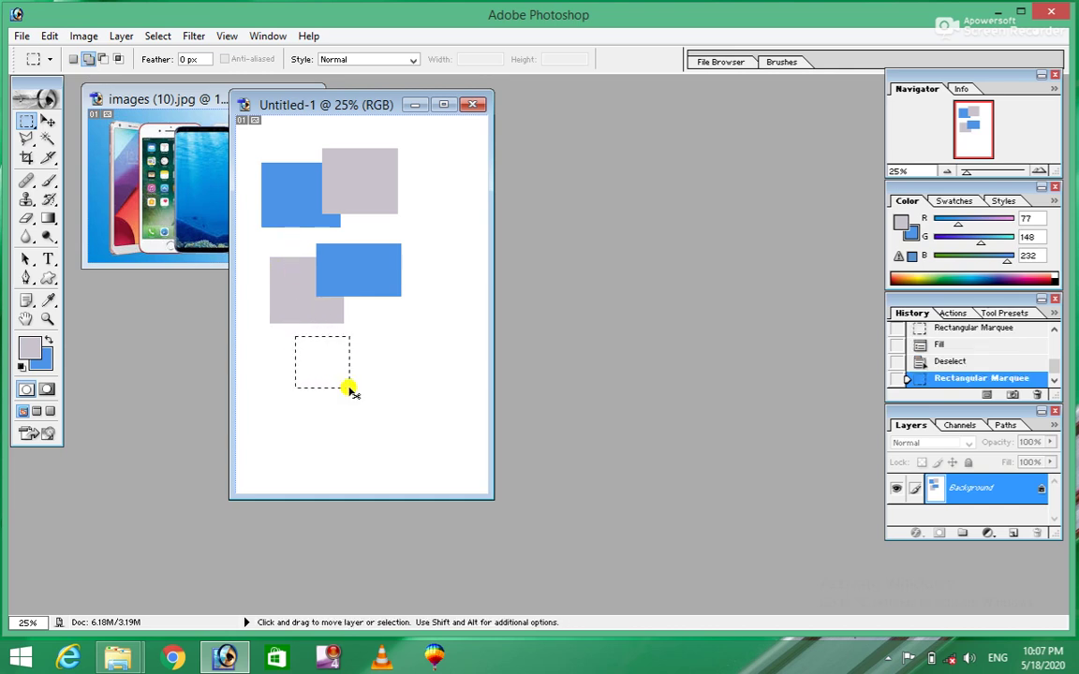
{"action": "key", "text": "ctrl+BackSpace"}
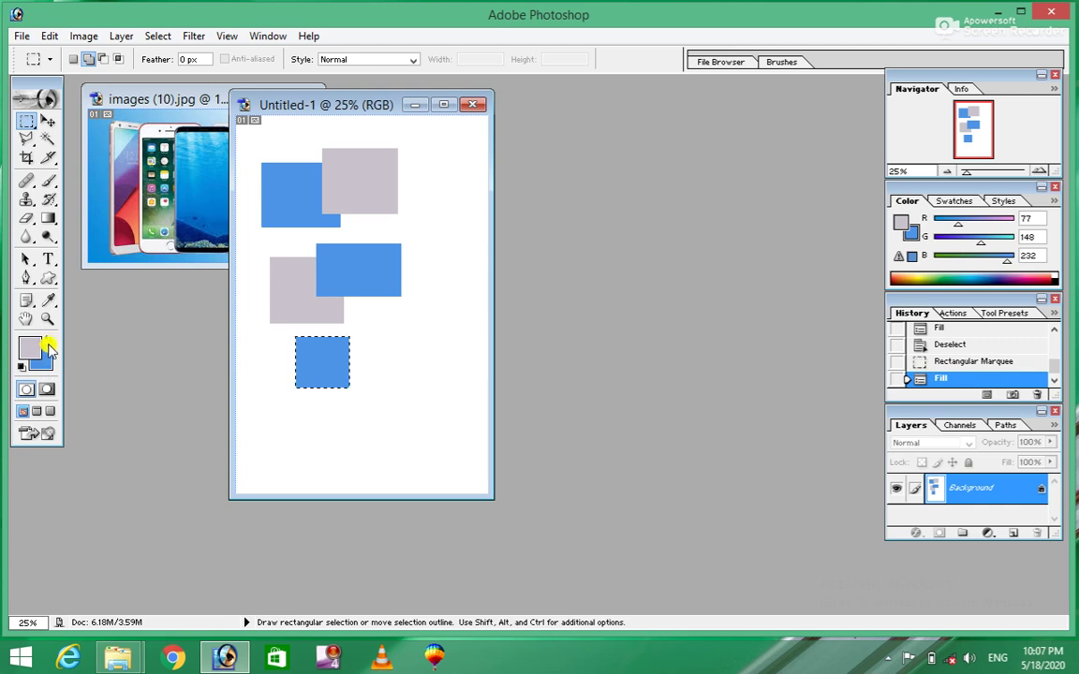
{"action": "left_click", "coordinate": [49, 342]}
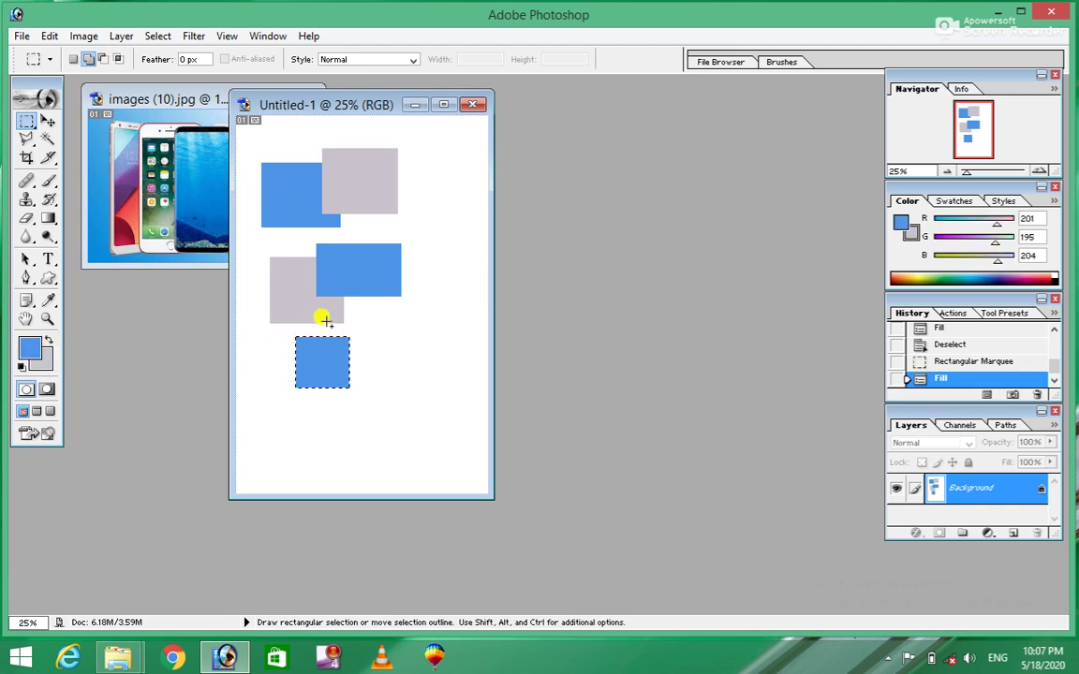
{"action": "left_click_drag", "start_coordinate": [328, 323], "coordinate": [391, 365]}
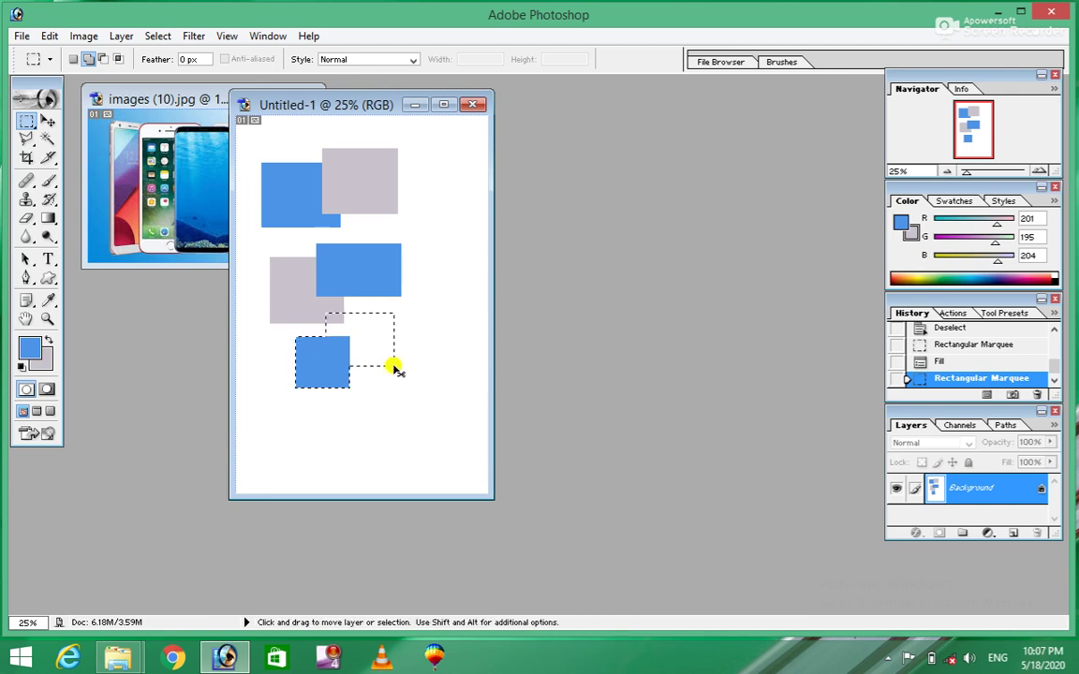
Step: Fill the combined selection grey, then subtract an area from the selection and deselect
{"action": "key", "text": "ctrl+BackSpace"}
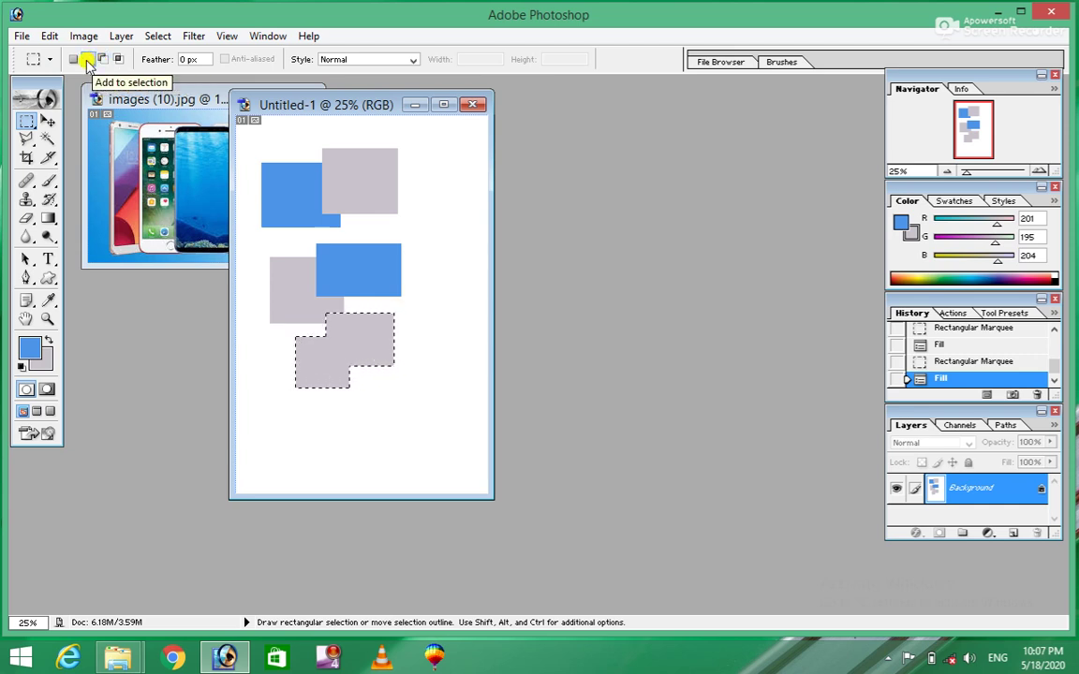
{"action": "left_click", "coordinate": [102, 61]}
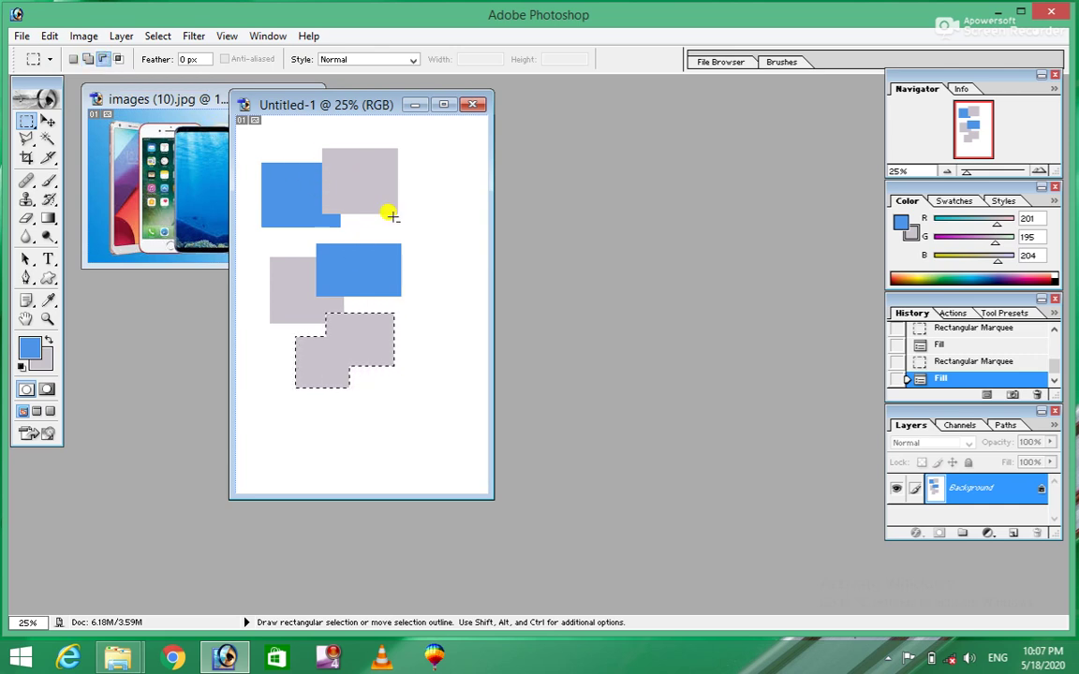
{"action": "left_click_drag", "start_coordinate": [356, 162], "coordinate": [417, 213]}
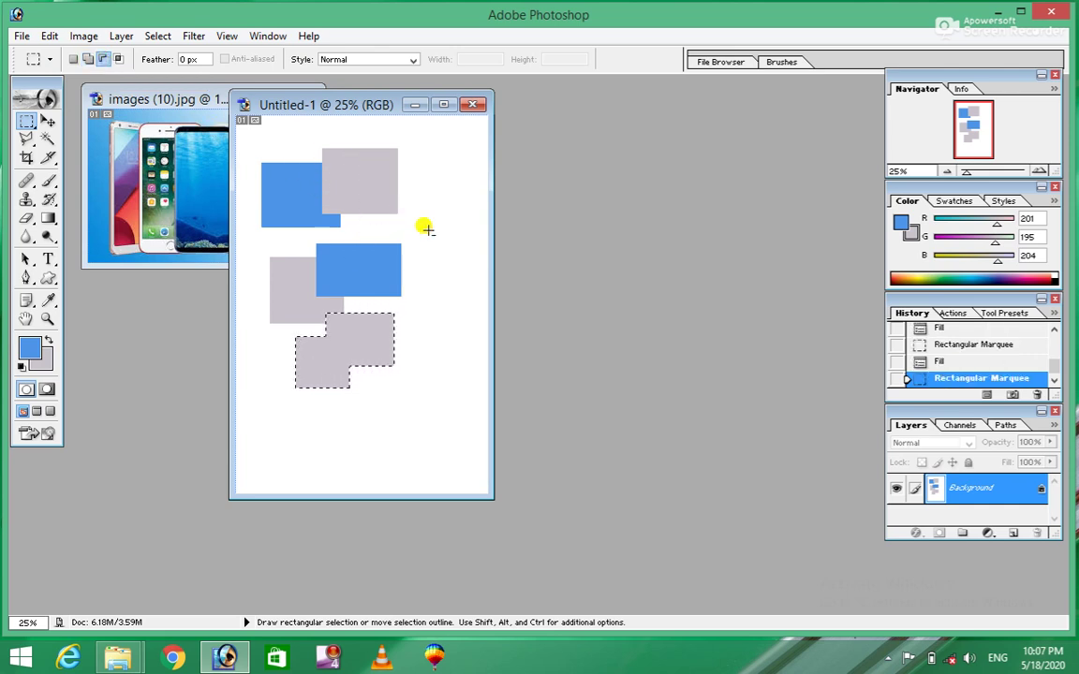
{"action": "key", "text": "ctrl+d"}
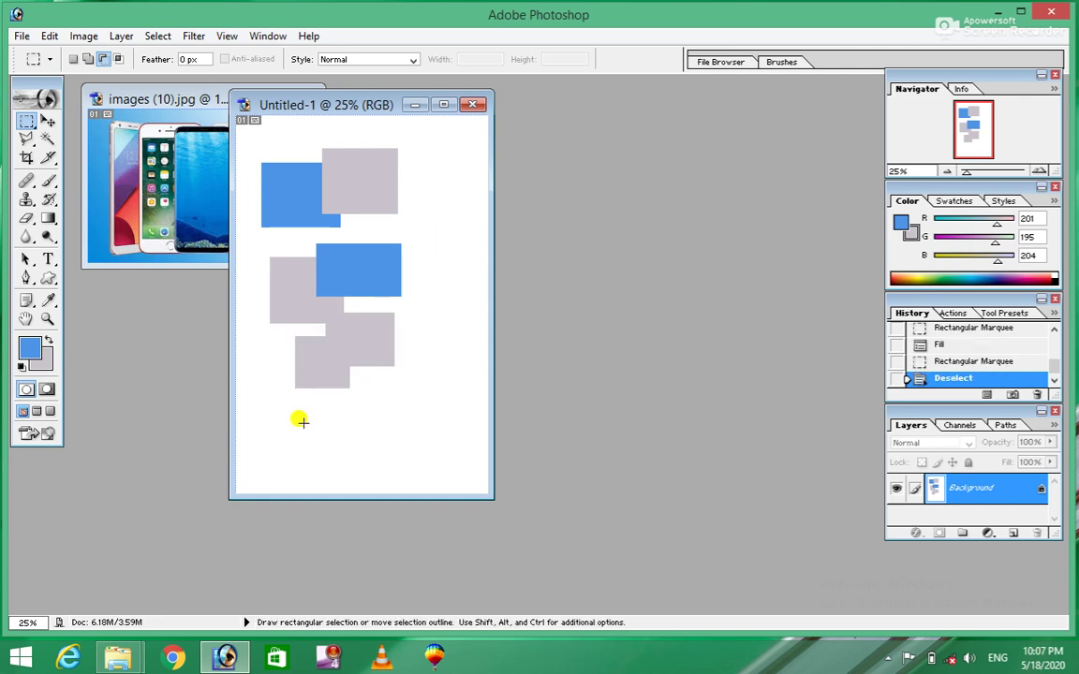
Step: Fill a grey rectangle near the bottom and subtract its upper-right corner from the selection
{"action": "left_click_drag", "start_coordinate": [269, 397], "coordinate": [333, 453]}
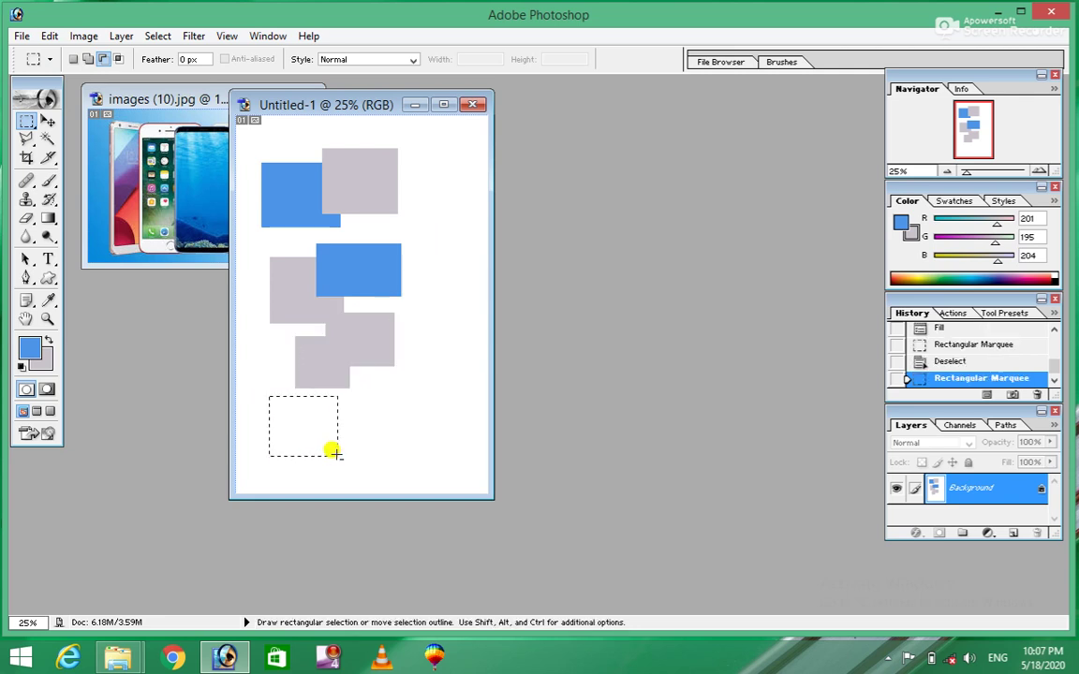
{"action": "key", "text": "ctrl+BackSpace"}
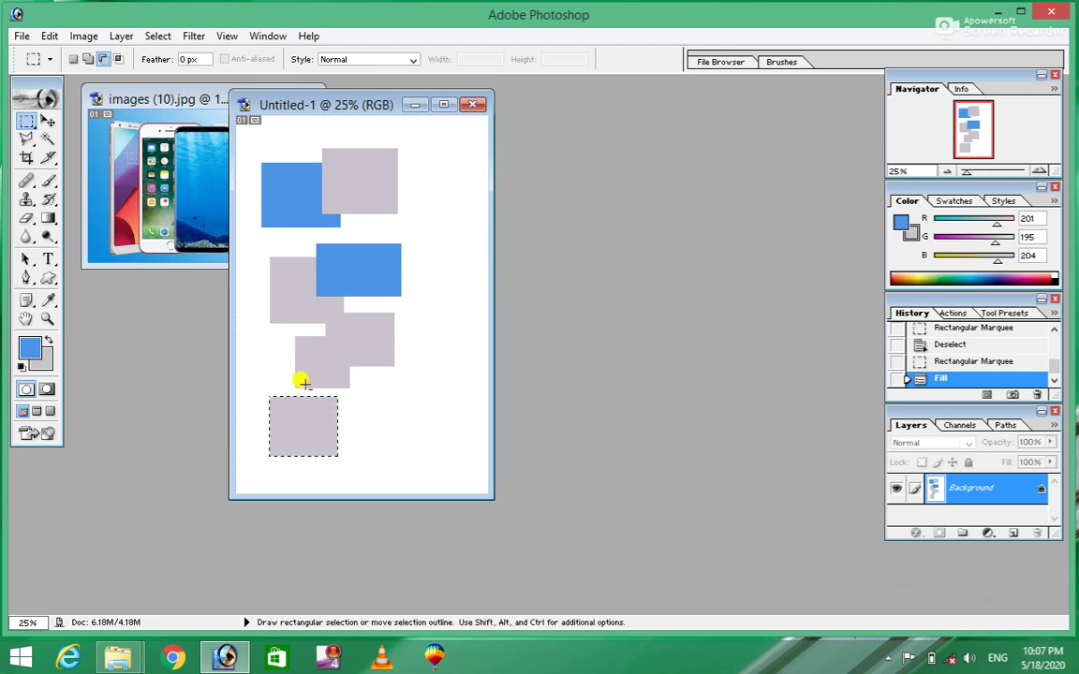
{"action": "left_click_drag", "start_coordinate": [301, 378], "coordinate": [365, 429]}
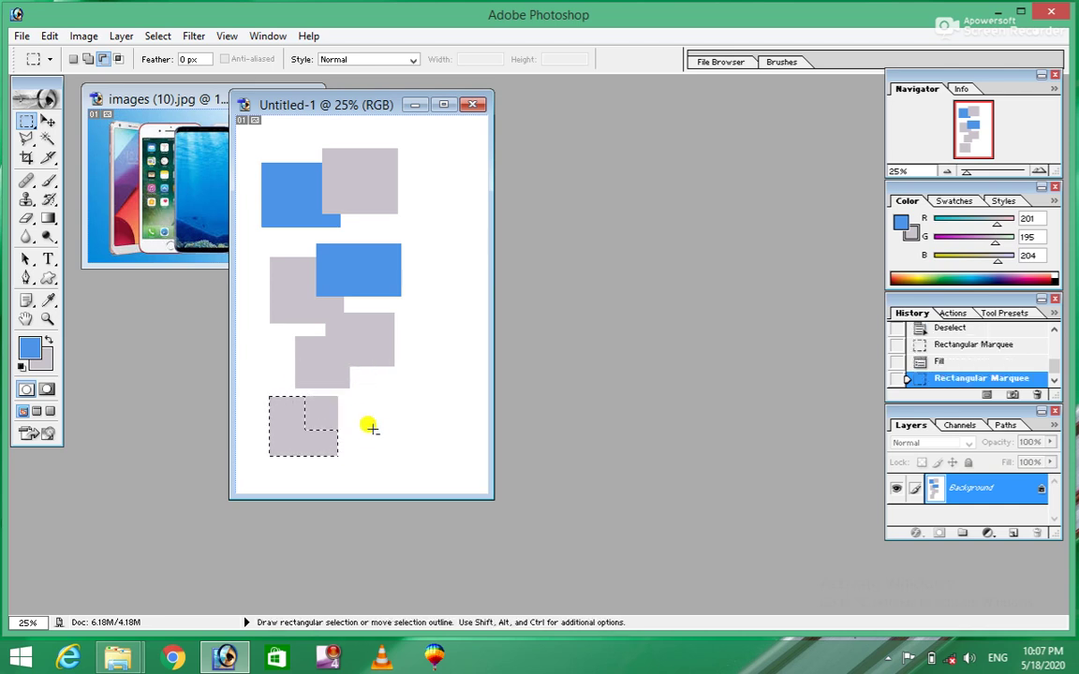
{"action": "left_click", "coordinate": [50, 342]}
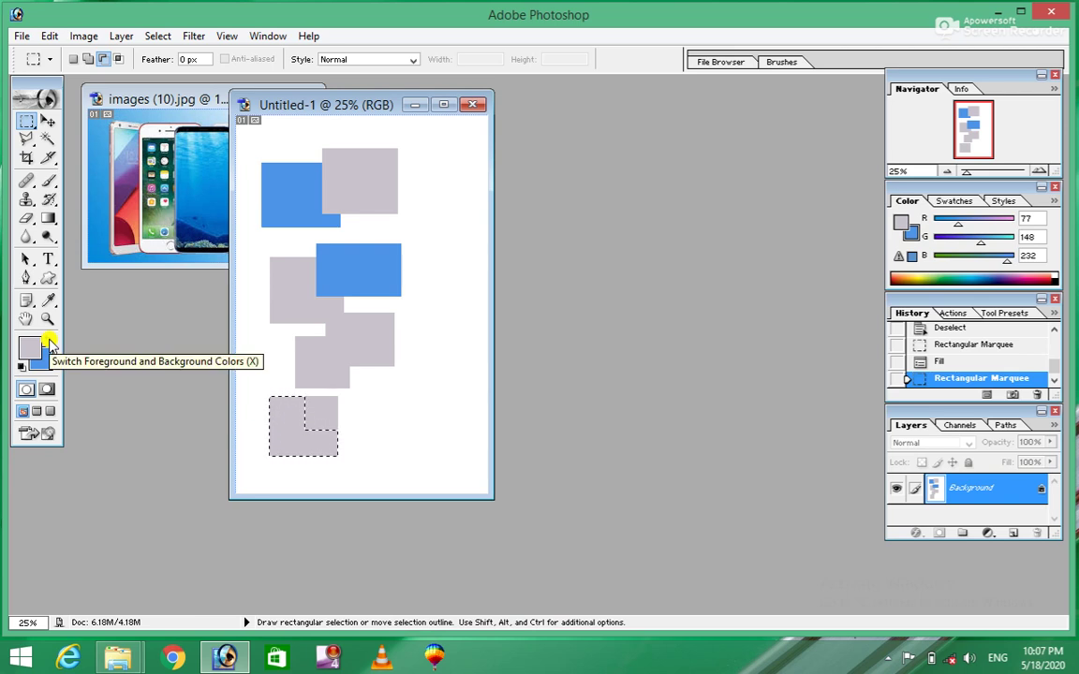
Step: Fill the L-shaped selection blue, set the selection mode to Intersect, and deselect
{"action": "key", "text": "ctrl+BackSpace"}
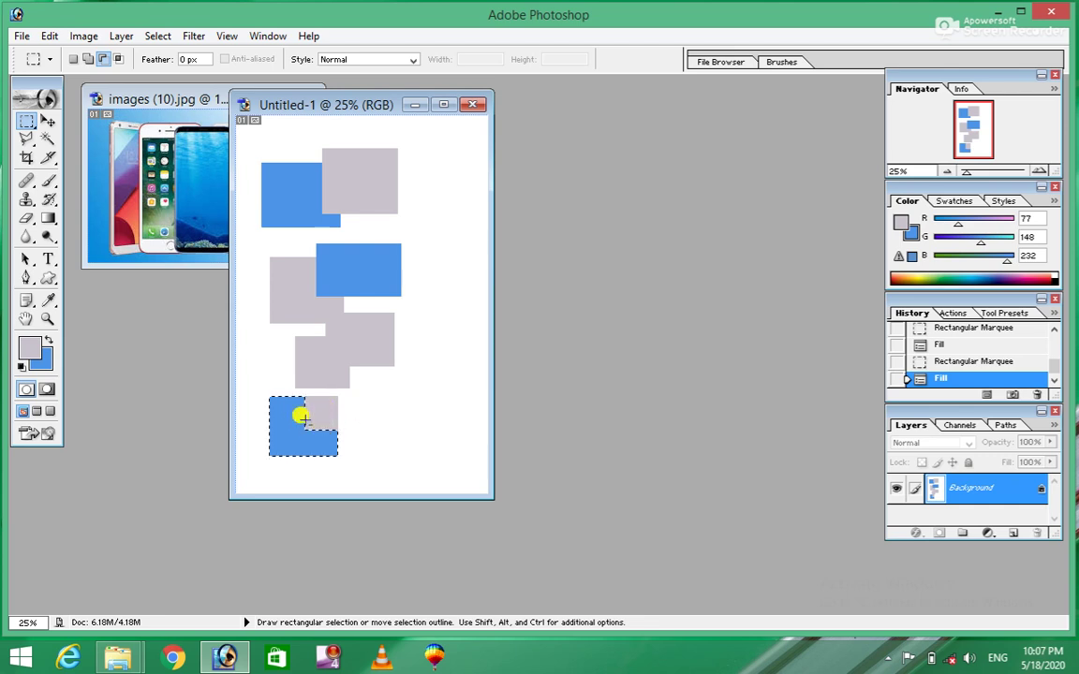
{"action": "left_click", "coordinate": [104, 59]}
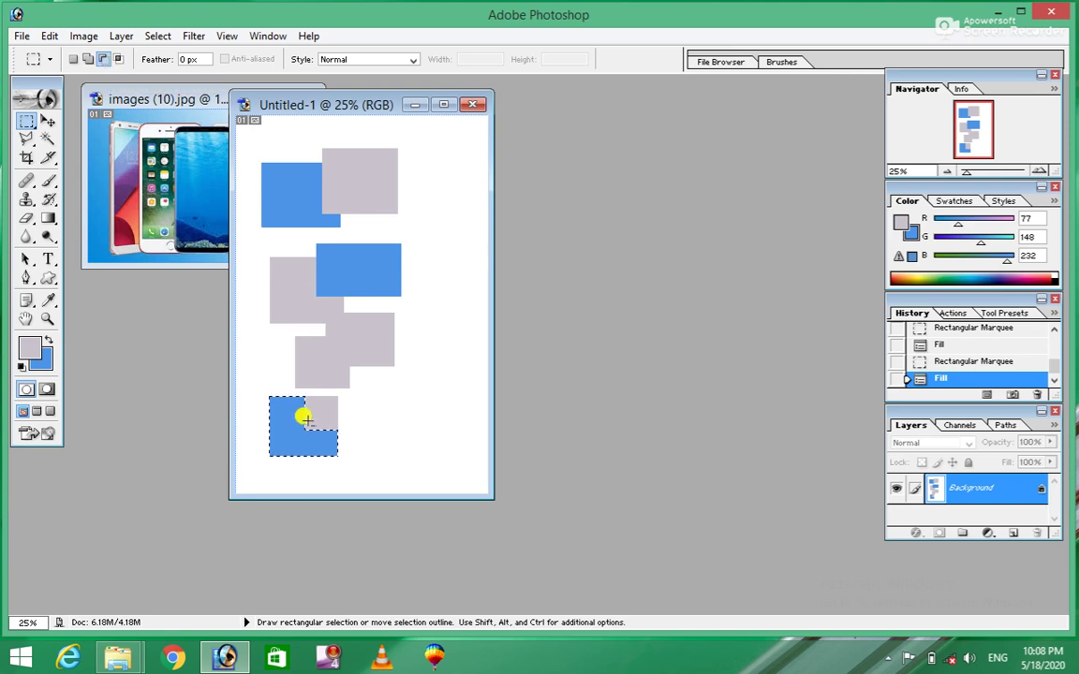
{"action": "left_click", "coordinate": [88, 60]}
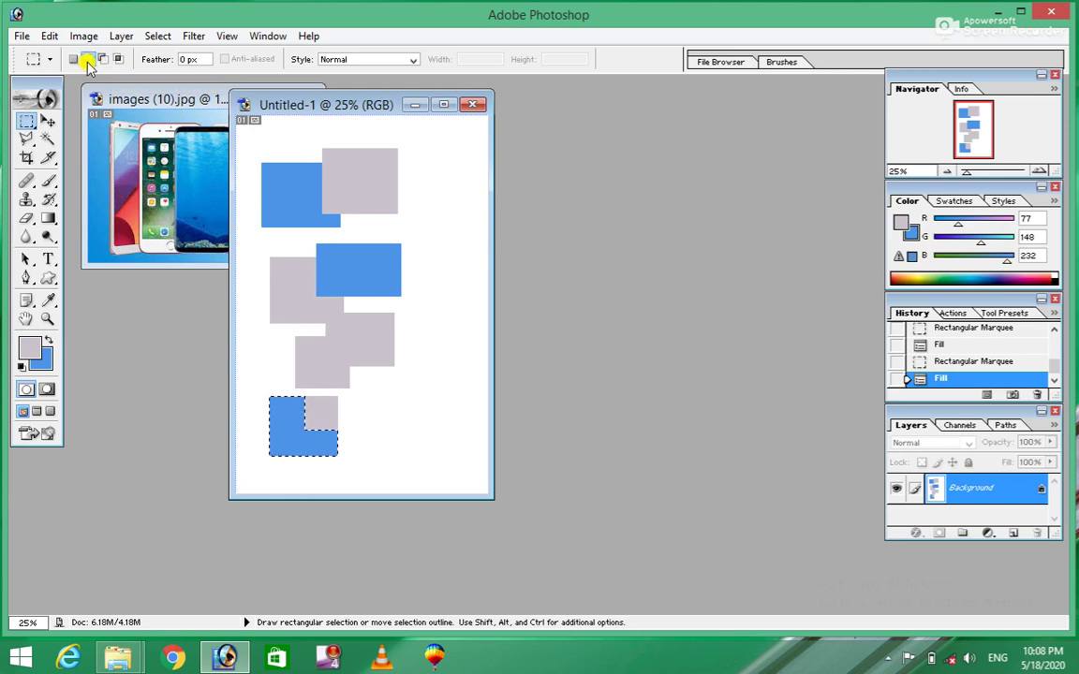
{"action": "left_click", "coordinate": [103, 59]}
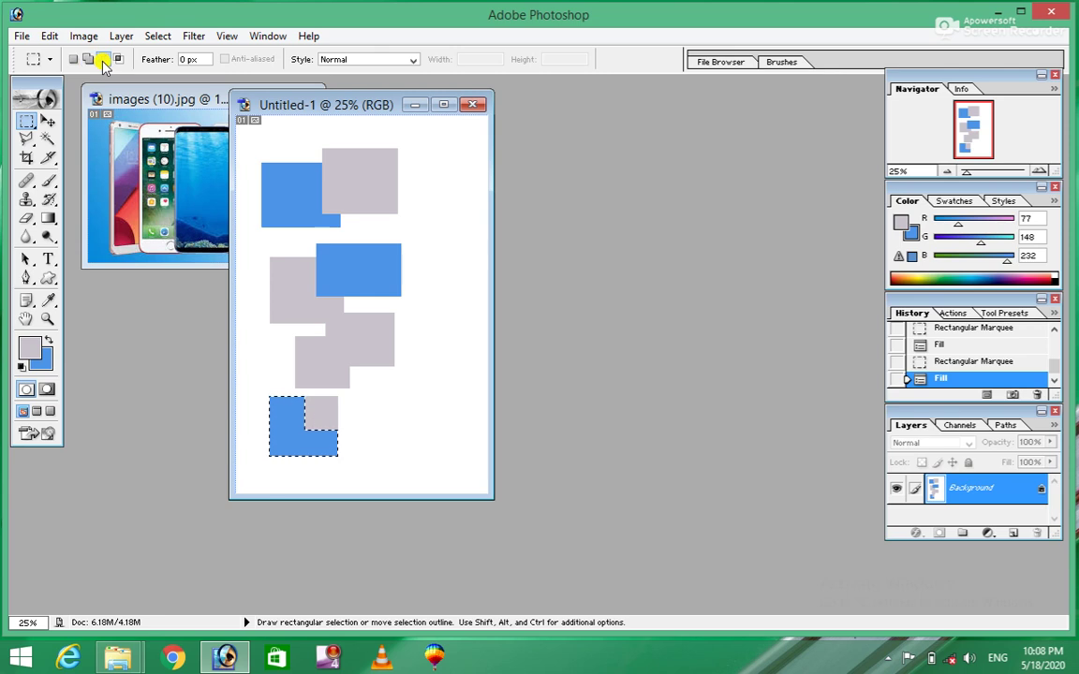
{"action": "left_click", "coordinate": [118, 59]}
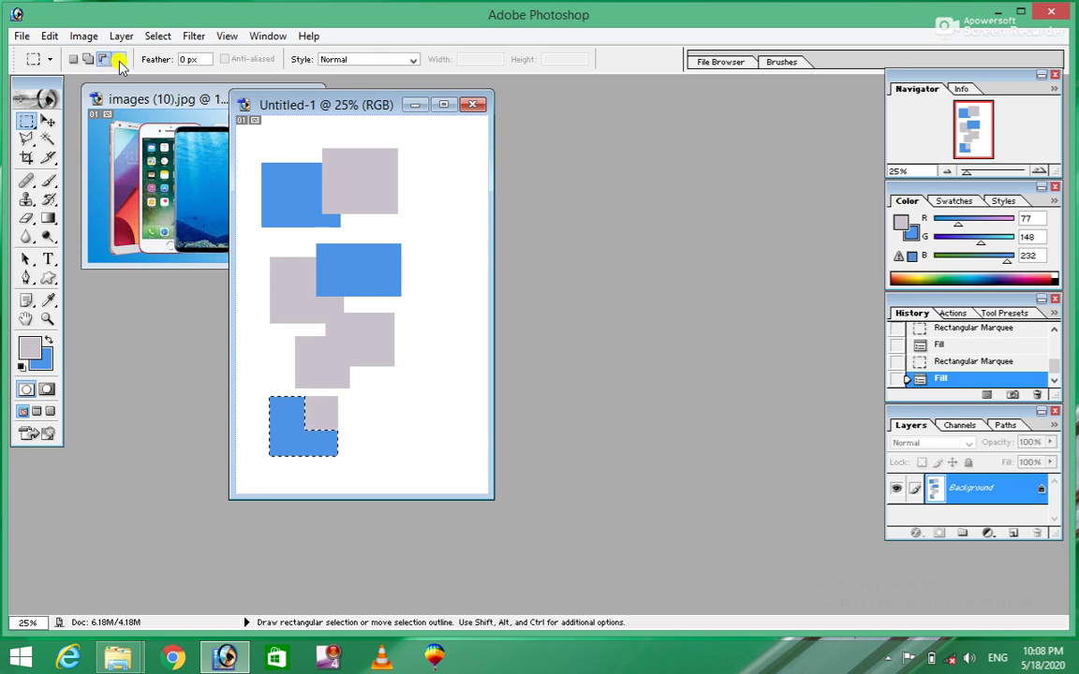
{"action": "left_click", "coordinate": [120, 60]}
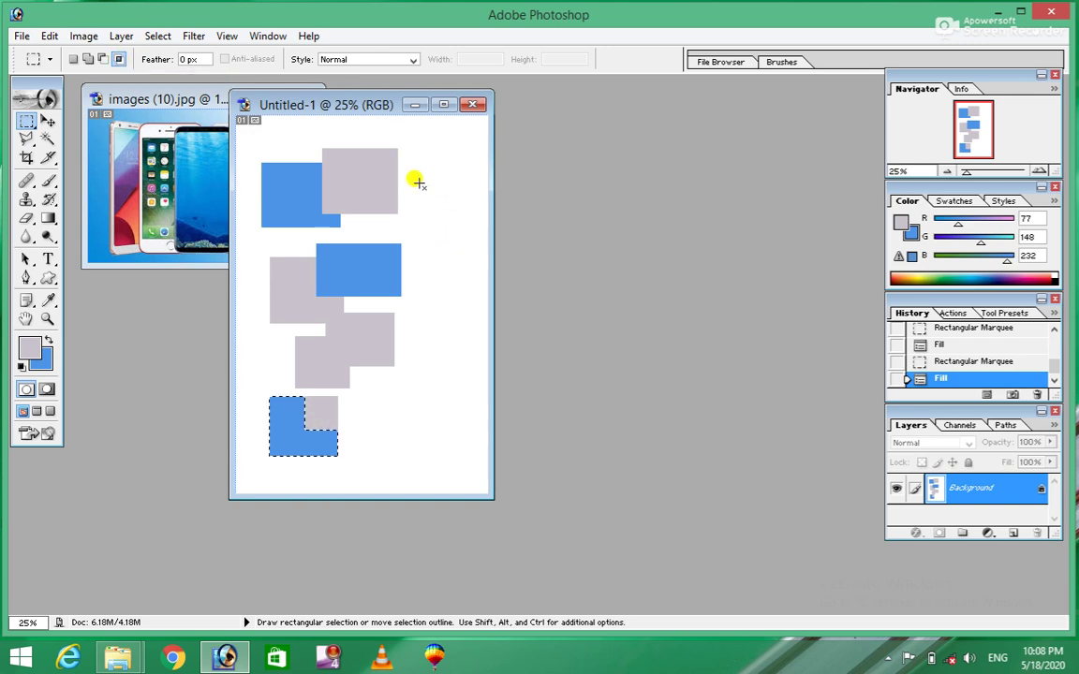
{"action": "key", "text": "ctrl+d"}
Step: Undo back to the single blue square, then fill a blue rectangle below and select its corner
{"action": "key", "text": "ctrl+z"}
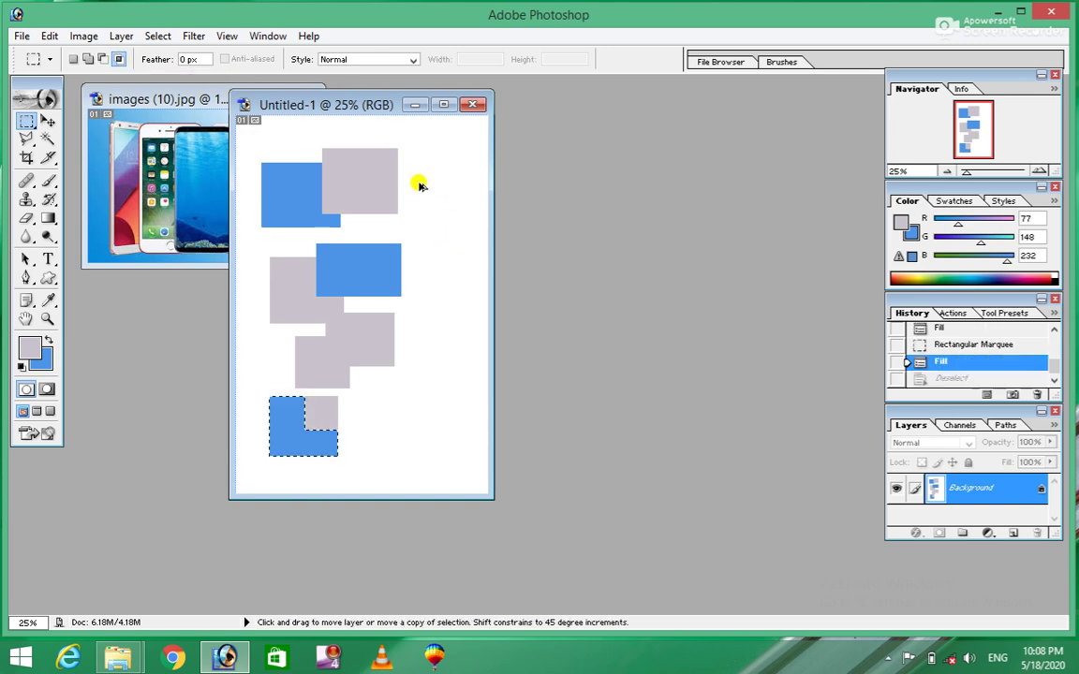
{"action": "key", "text": "ctrl+alt+z"}
{"action": "key", "text": "ctrl+alt+z"}
{"action": "key", "text": "ctrl+alt+z"}
{"action": "key", "text": "ctrl+alt+z"}
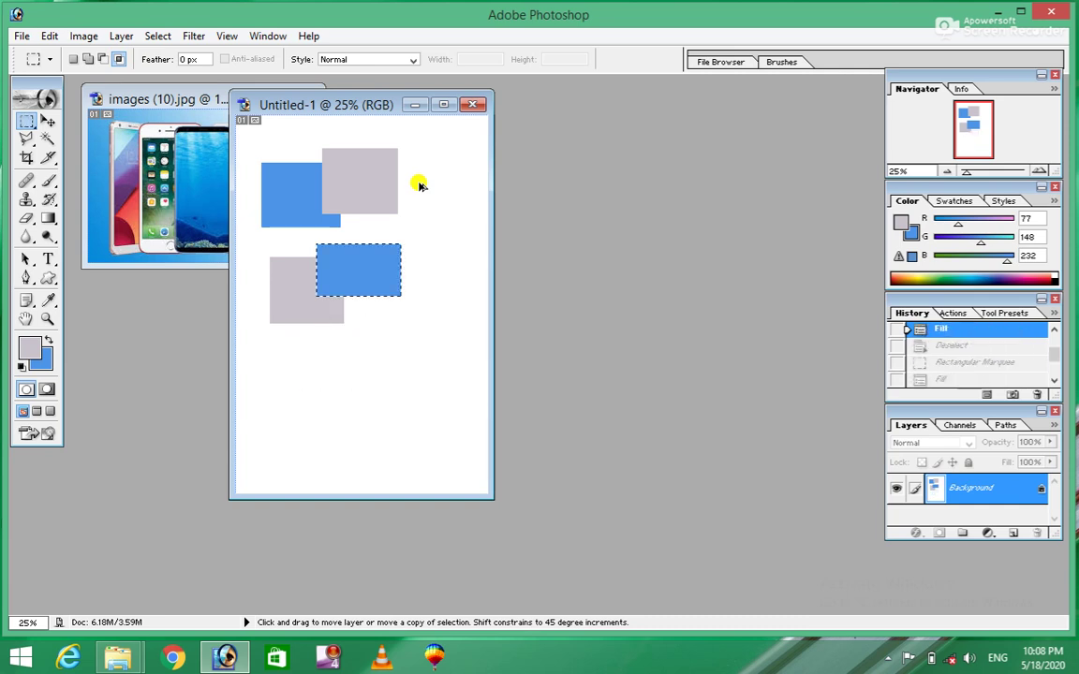
{"action": "key", "text": "ctrl+alt+z"}
{"action": "key", "text": "ctrl+alt+z"}
{"action": "key", "text": "ctrl+alt+z"}
{"action": "key", "text": "ctrl+alt+z"}
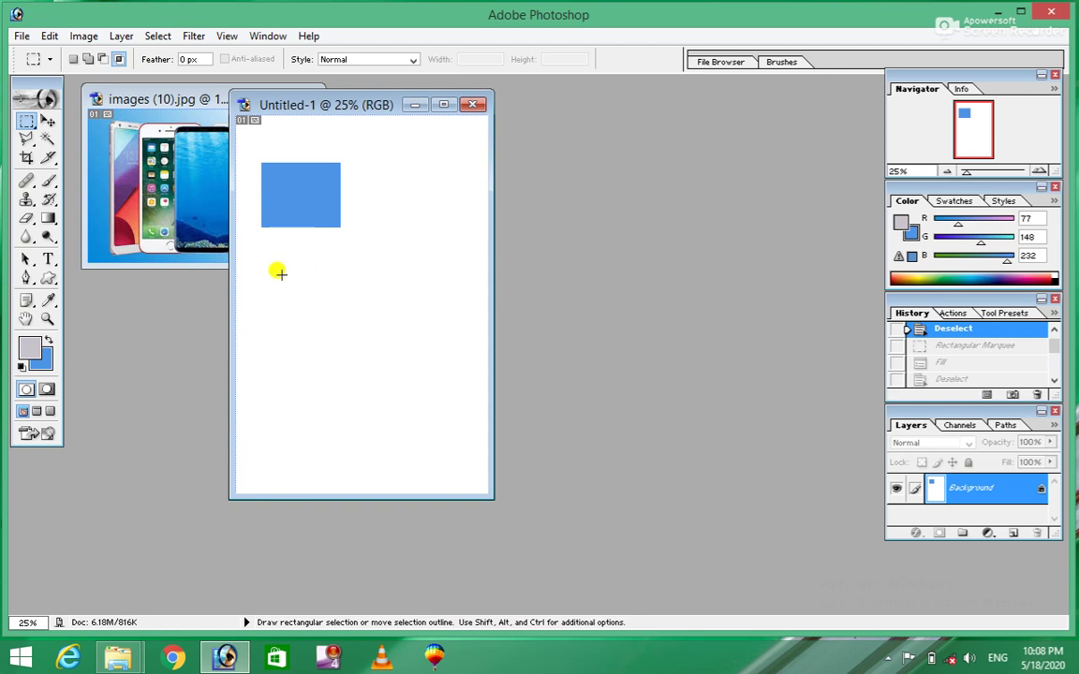
{"action": "left_click_drag", "start_coordinate": [273, 262], "coordinate": [343, 327]}
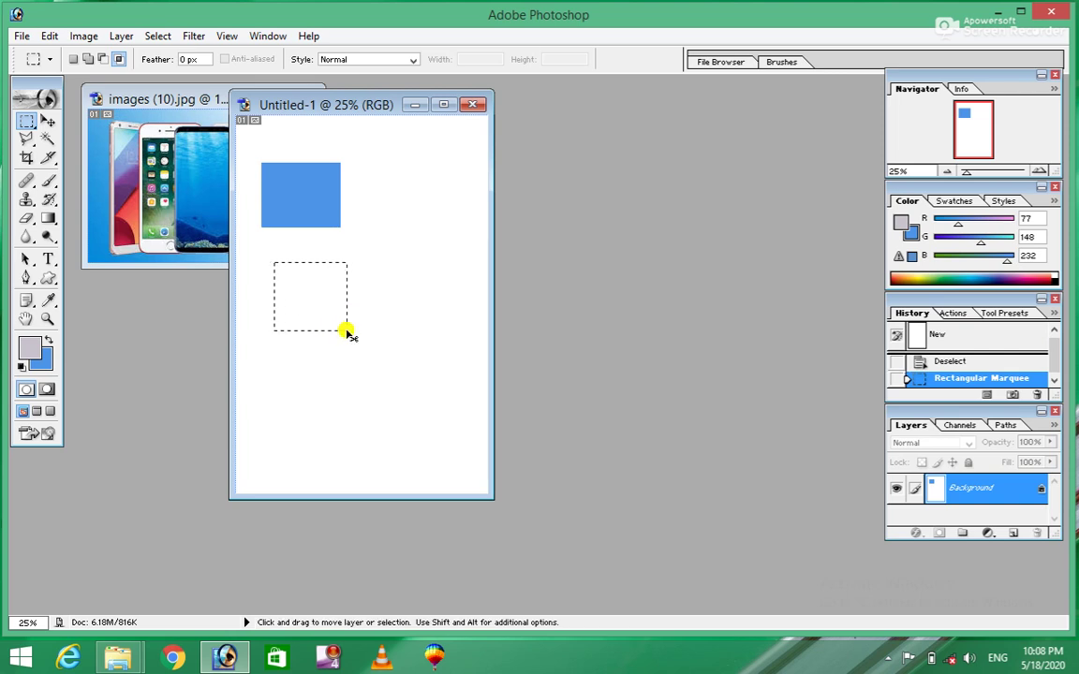
{"action": "key", "text": "ctrl+BackSpace"}
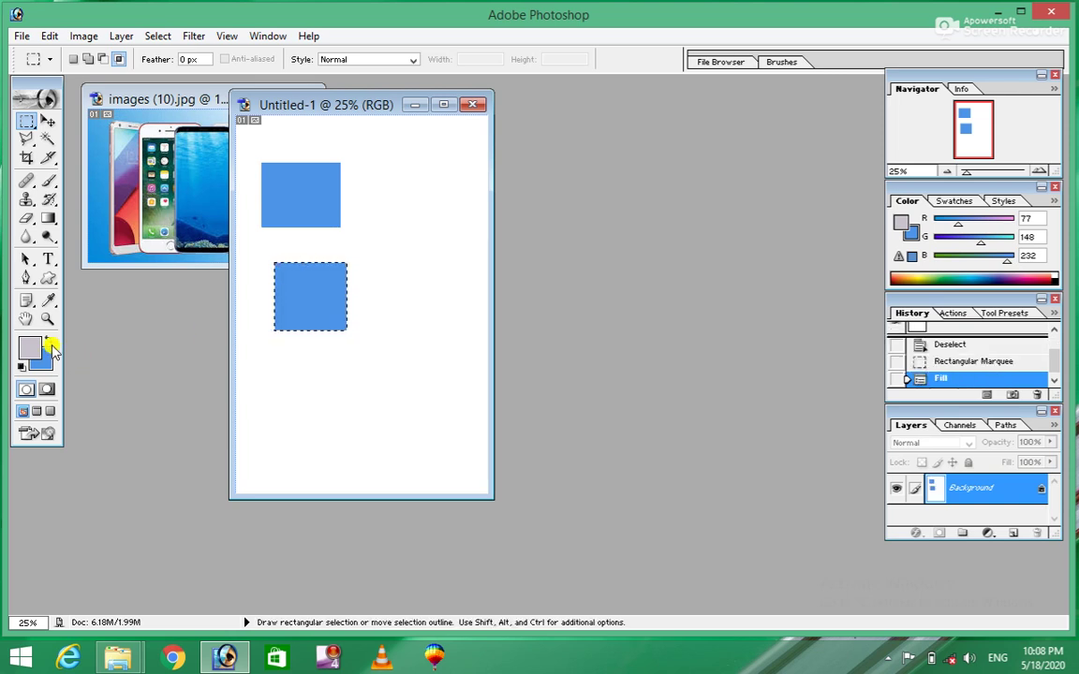
{"action": "left_click", "coordinate": [50, 343]}
{"action": "left_click_drag", "start_coordinate": [316, 294], "coordinate": [386, 364]}
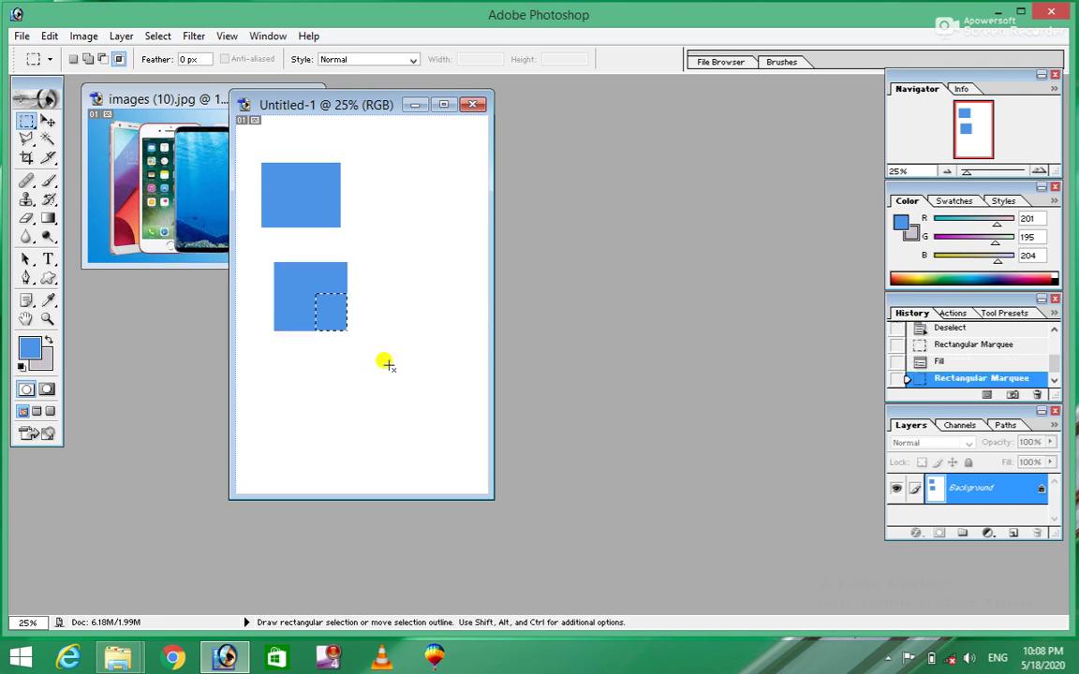
Step: Fill the corner with a purple background colour, then undo the fills and clear Feather
{"action": "left_click", "coordinate": [47, 361]}
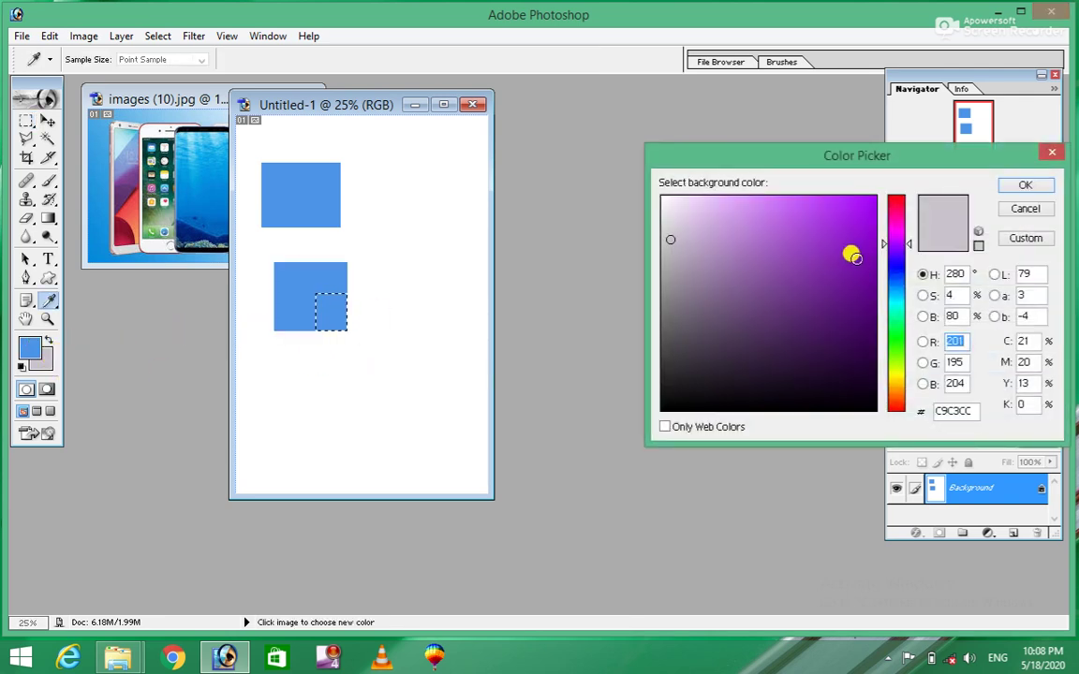
{"action": "left_click", "coordinate": [849, 206]}
{"action": "left_click", "coordinate": [1025, 185]}
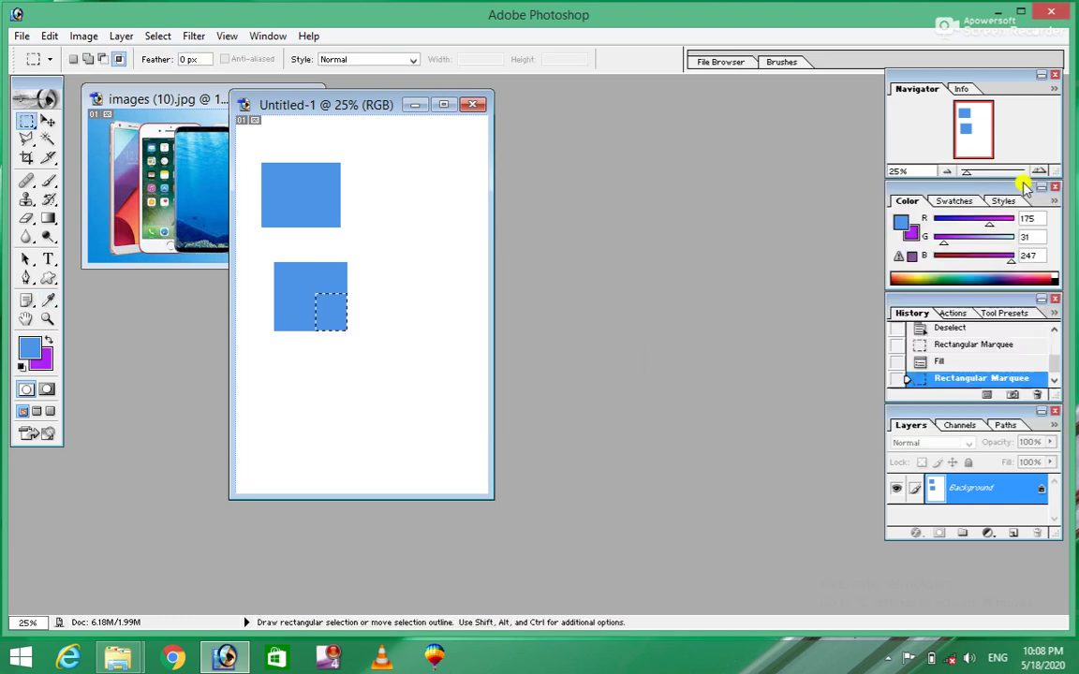
{"action": "key", "text": "ctrl+BackSpace"}
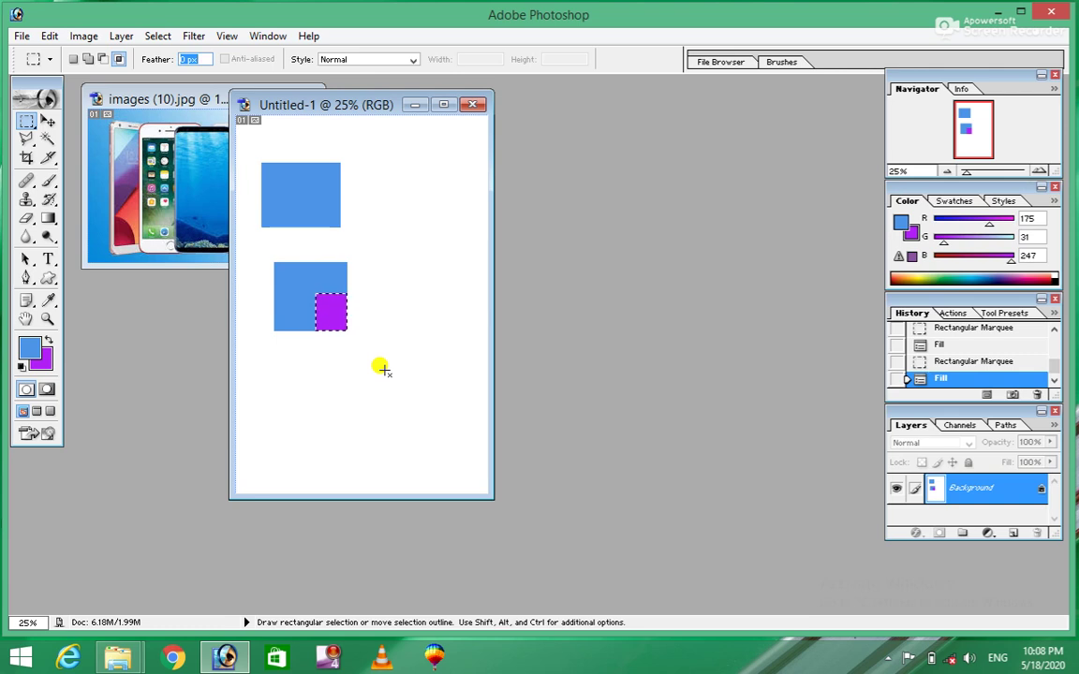
{"action": "key", "text": "ctrl"}
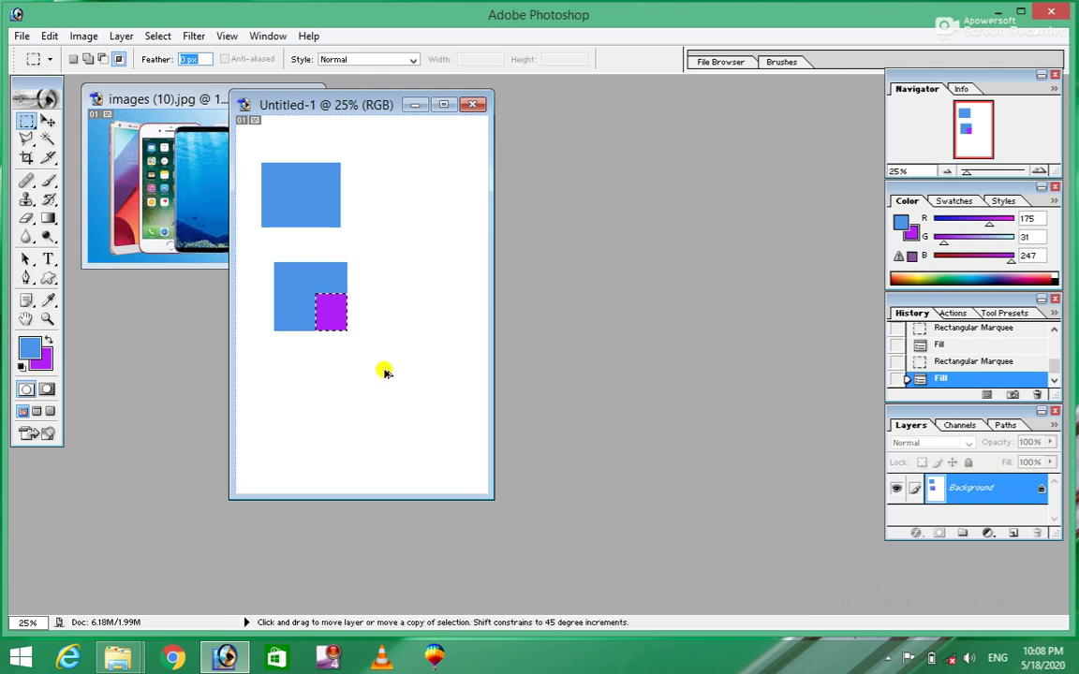
{"action": "key", "text": "ctrl+alt+z"}
{"action": "key", "text": "ctrl+alt+z"}
{"action": "key", "text": "ctrl+alt+z"}
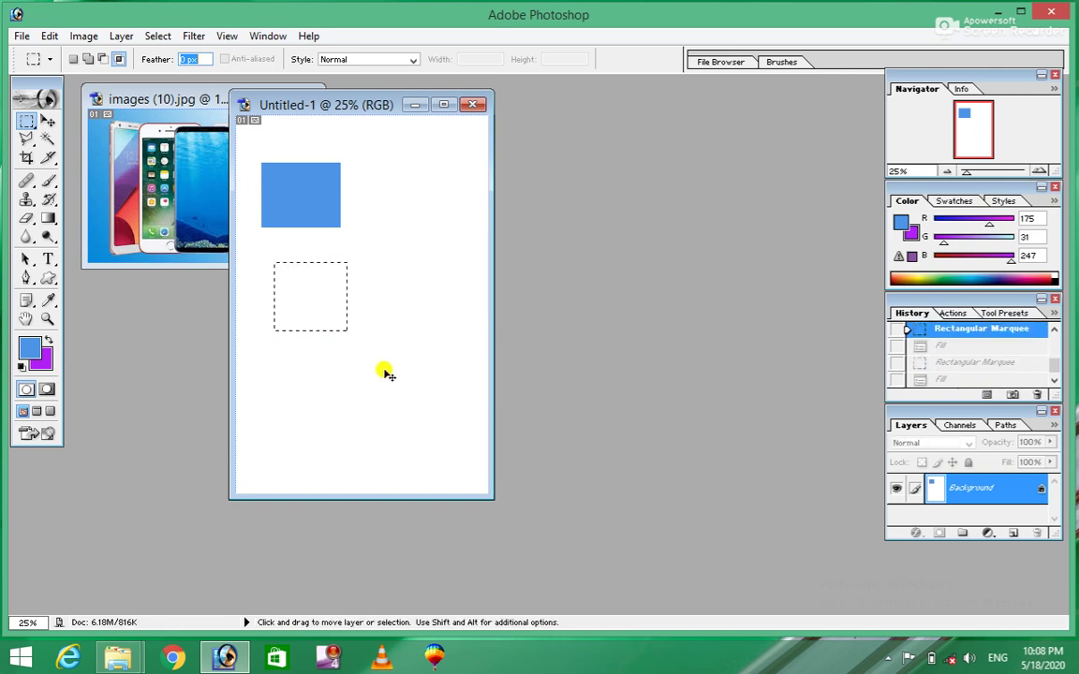
{"action": "key", "text": "BackSpace"}
Step: Deselect, commit the empty Feather value, and dismiss the invalid-entry warning
{"action": "left_click", "coordinate": [382, 369]}
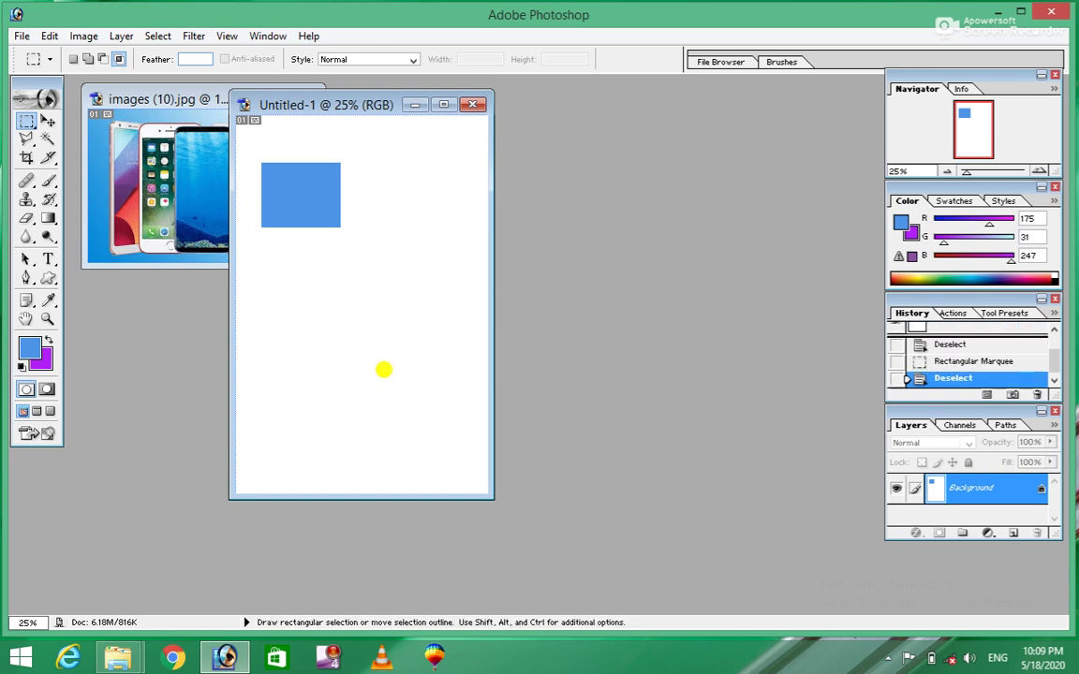
{"action": "left_click", "coordinate": [286, 290]}
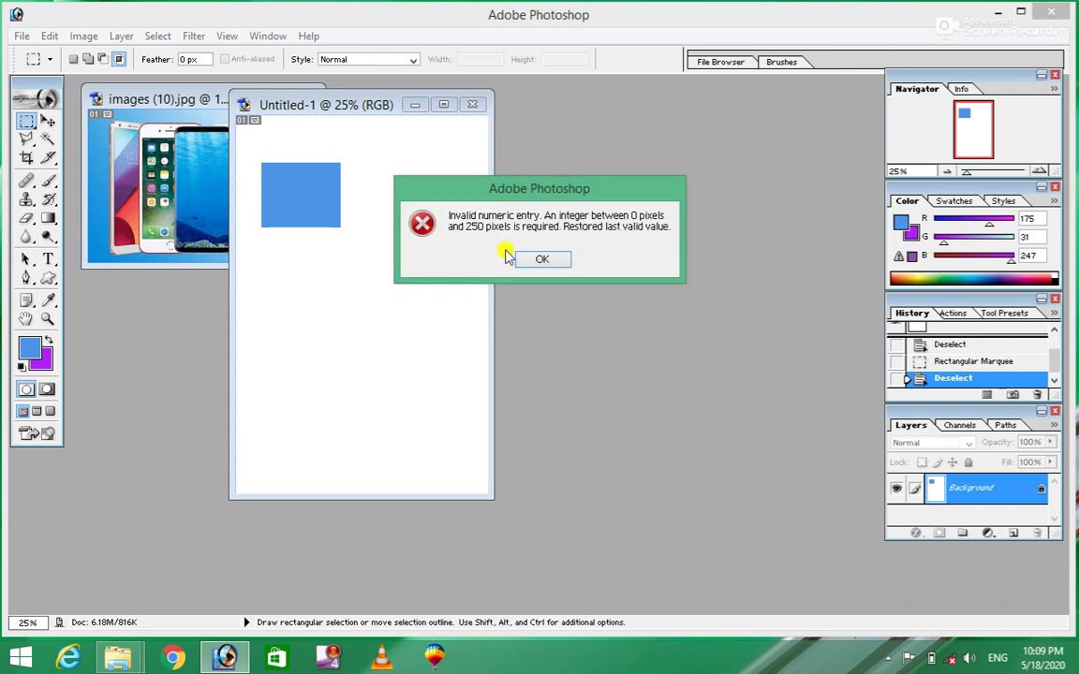
{"action": "left_click", "coordinate": [534, 259]}
Step: Fill a purple rectangle below the blue square, refill its lower-right corner purple, and deselect
{"action": "left_click_drag", "start_coordinate": [297, 281], "coordinate": [361, 330]}
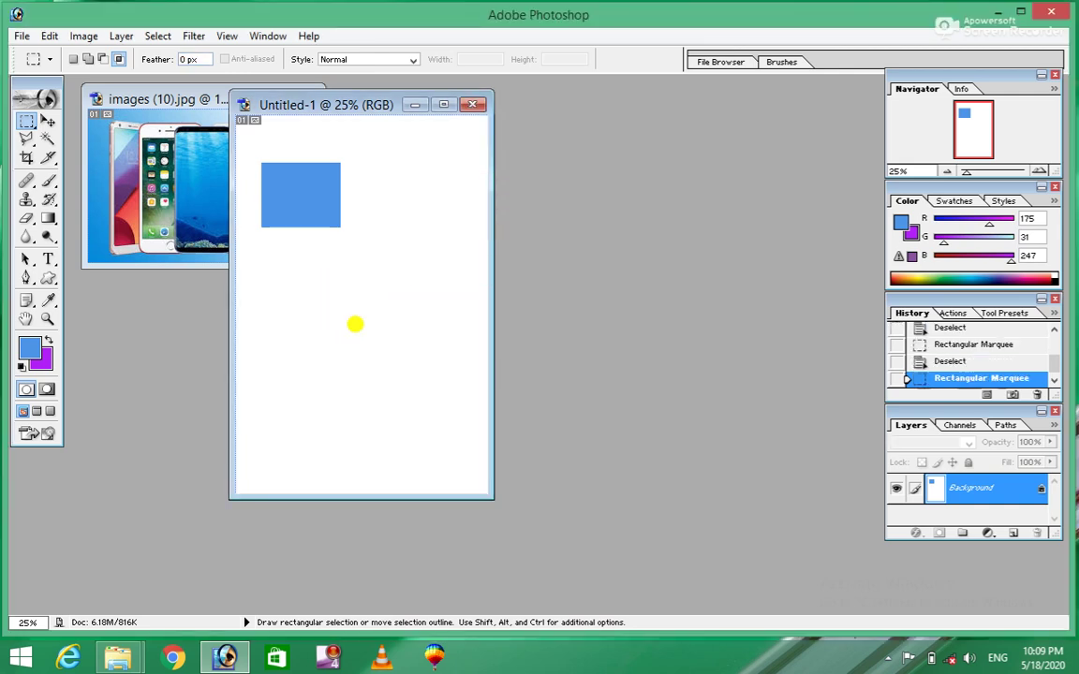
{"action": "key", "text": "alt+BackSpace"}
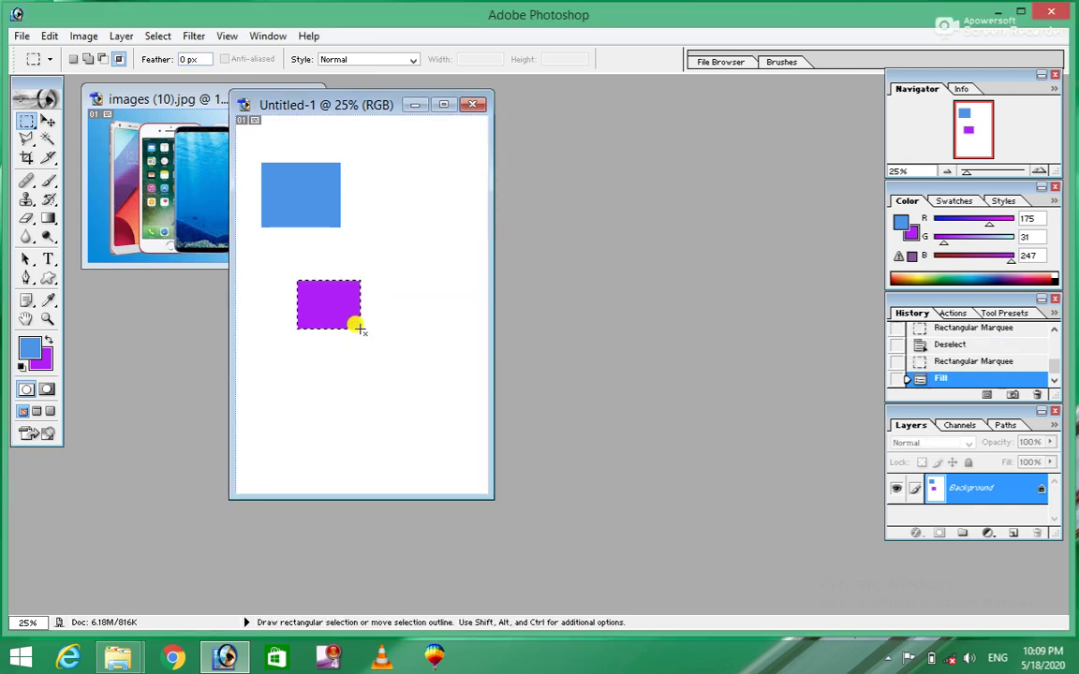
{"action": "left_click_drag", "start_coordinate": [334, 301], "coordinate": [386, 350]}
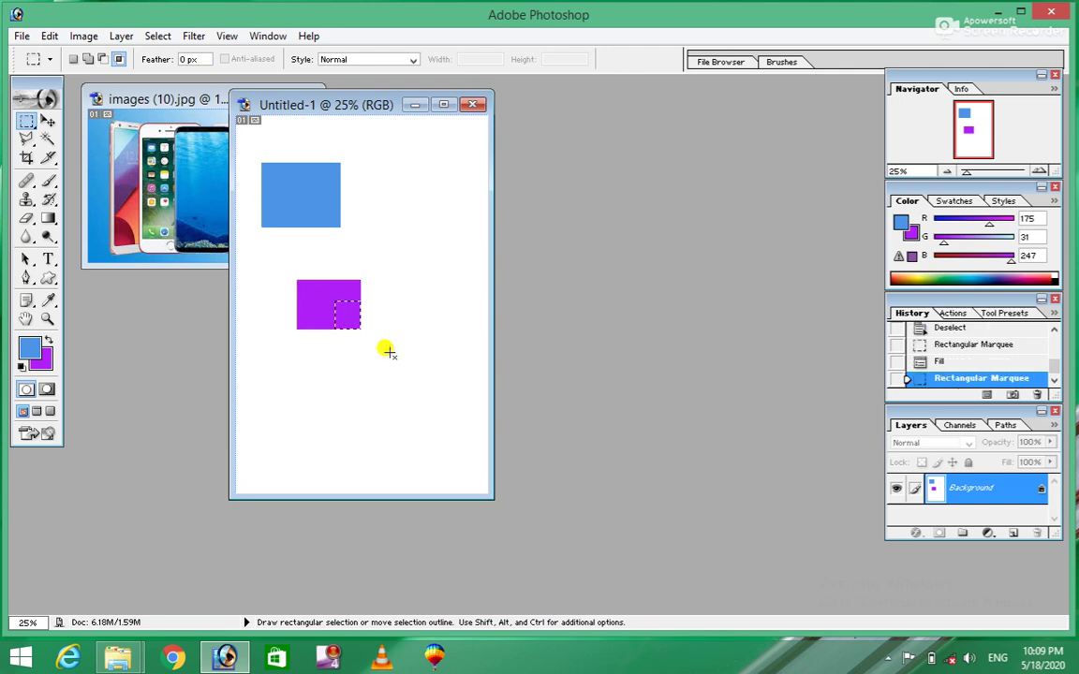
{"action": "key", "text": "alt+BackSpace"}
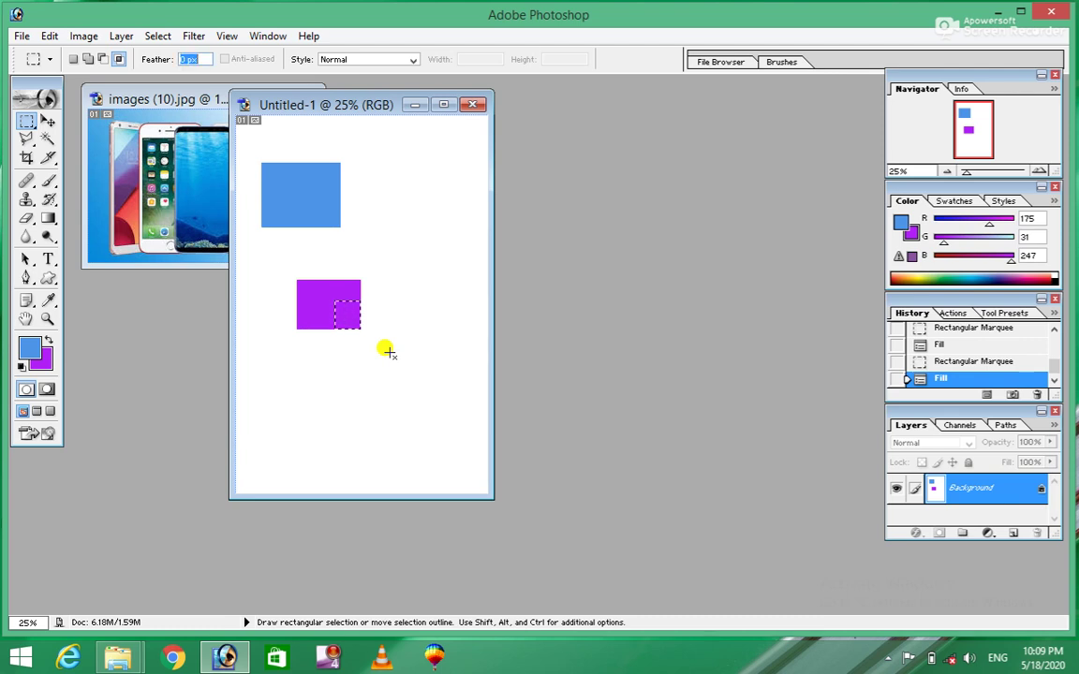
{"action": "key", "text": "ctrl+d"}
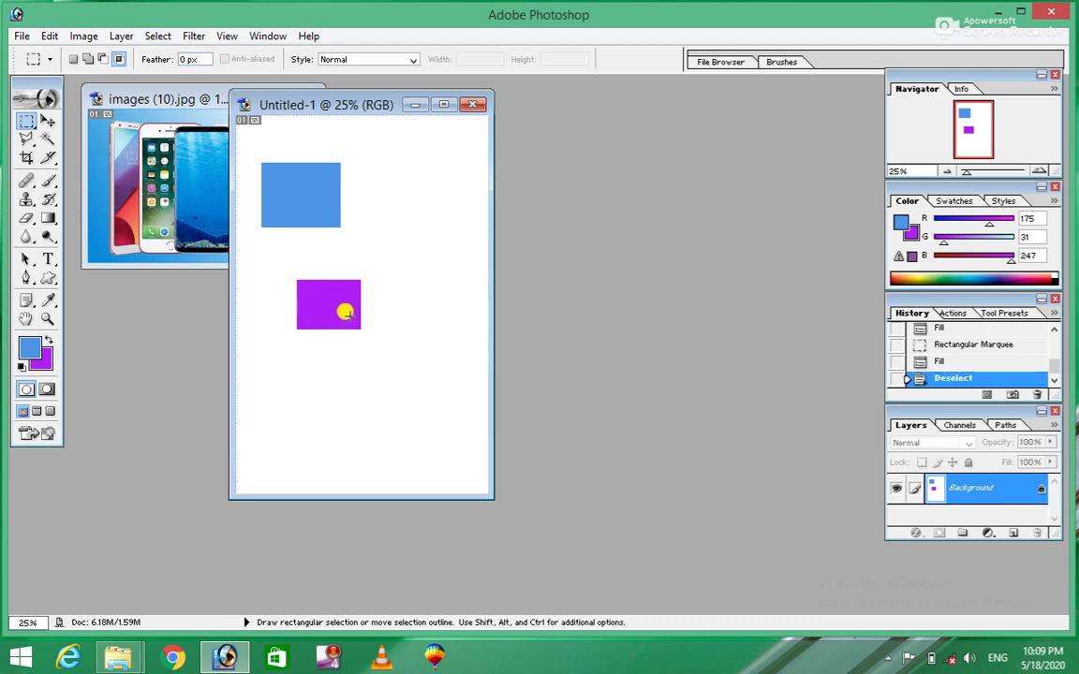
{"action": "left_click_drag", "start_coordinate": [369, 343], "coordinate": [373, 346]}
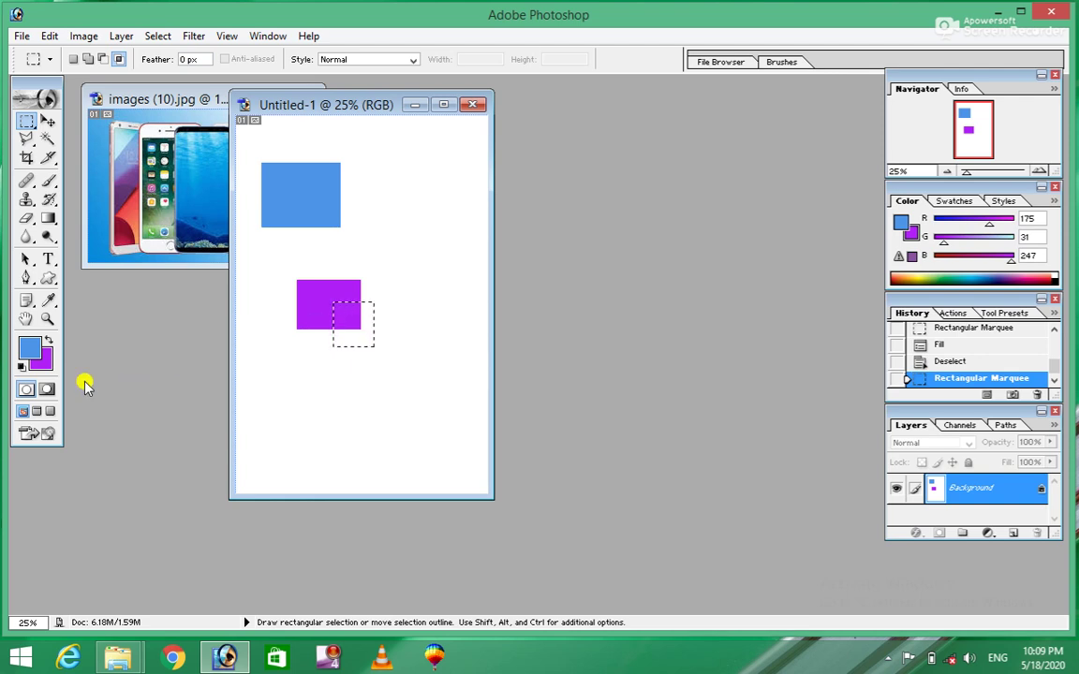
Step: Fill the overlap of the middle squares with blue and deselect
{"action": "left_click", "coordinate": [49, 340]}
{"action": "key", "text": "Delete"}
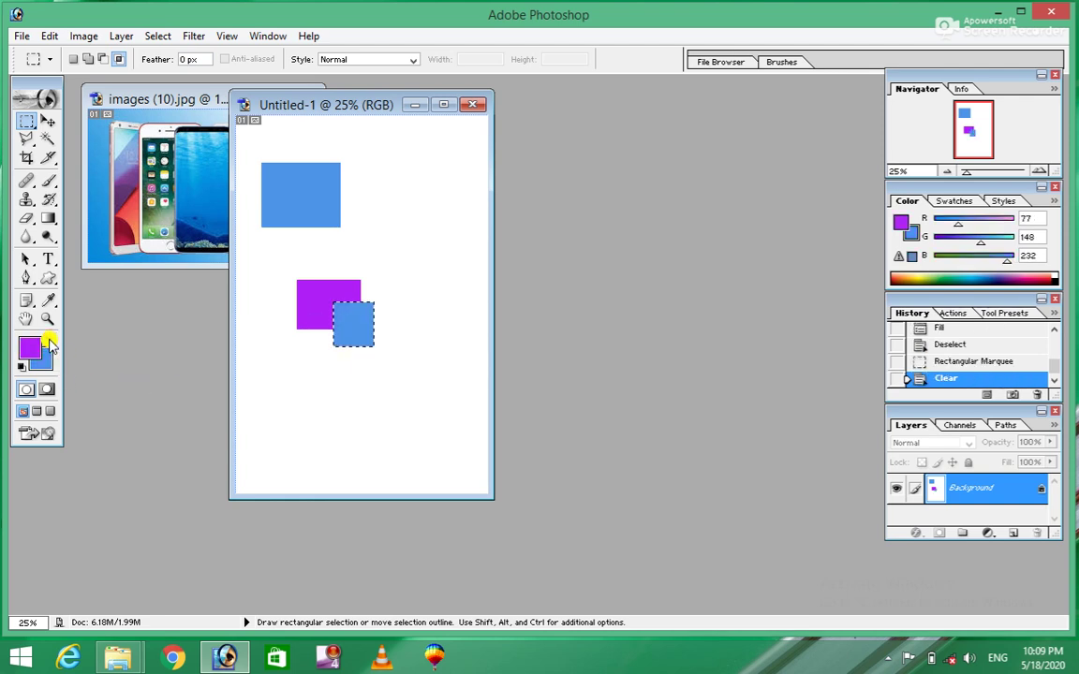
{"action": "left_click", "coordinate": [338, 368]}
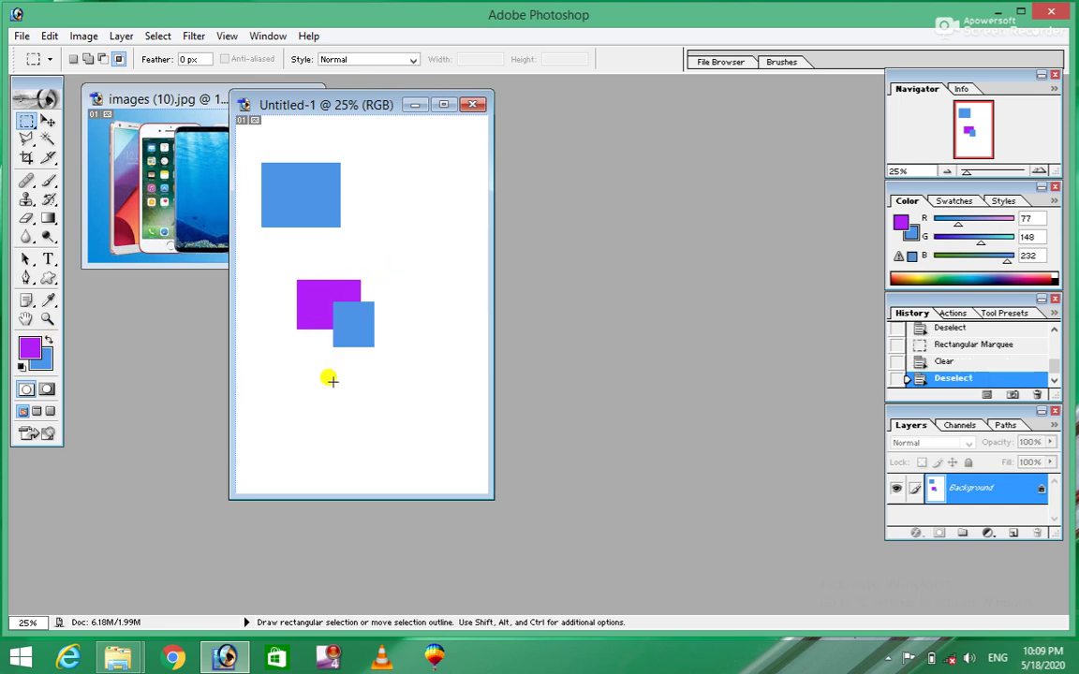
Step: Draw a lower blue-and-purple rectangle pair near the bottom, then undo it
{"action": "left_click_drag", "start_coordinate": [282, 387], "coordinate": [352, 434]}
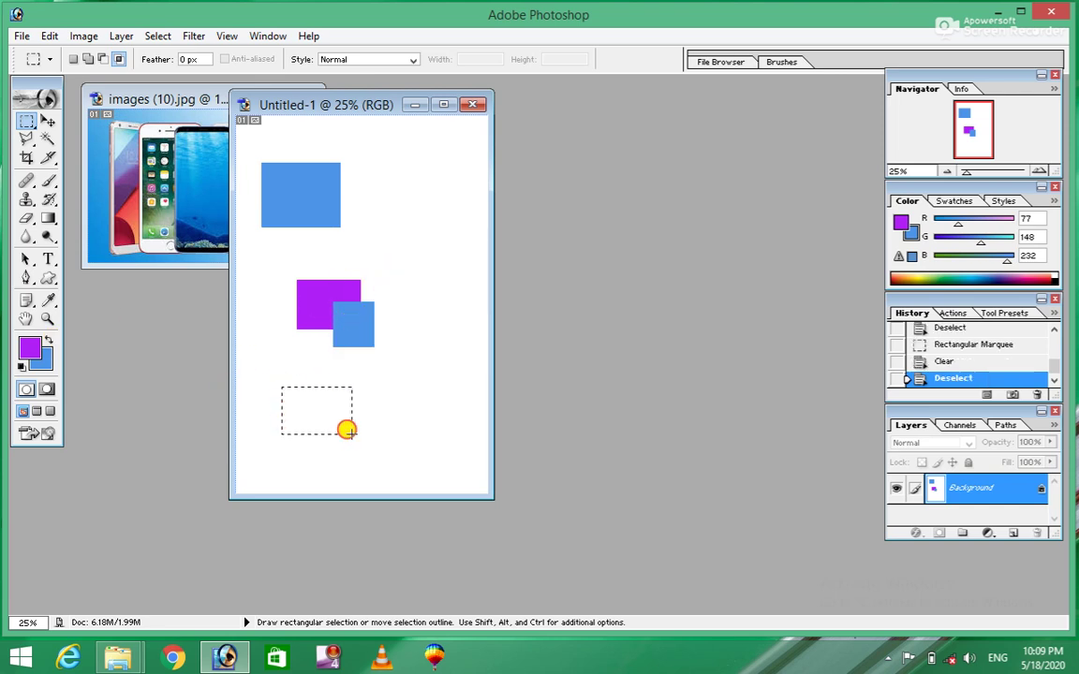
{"action": "key", "text": "ctrl+BackSpace"}
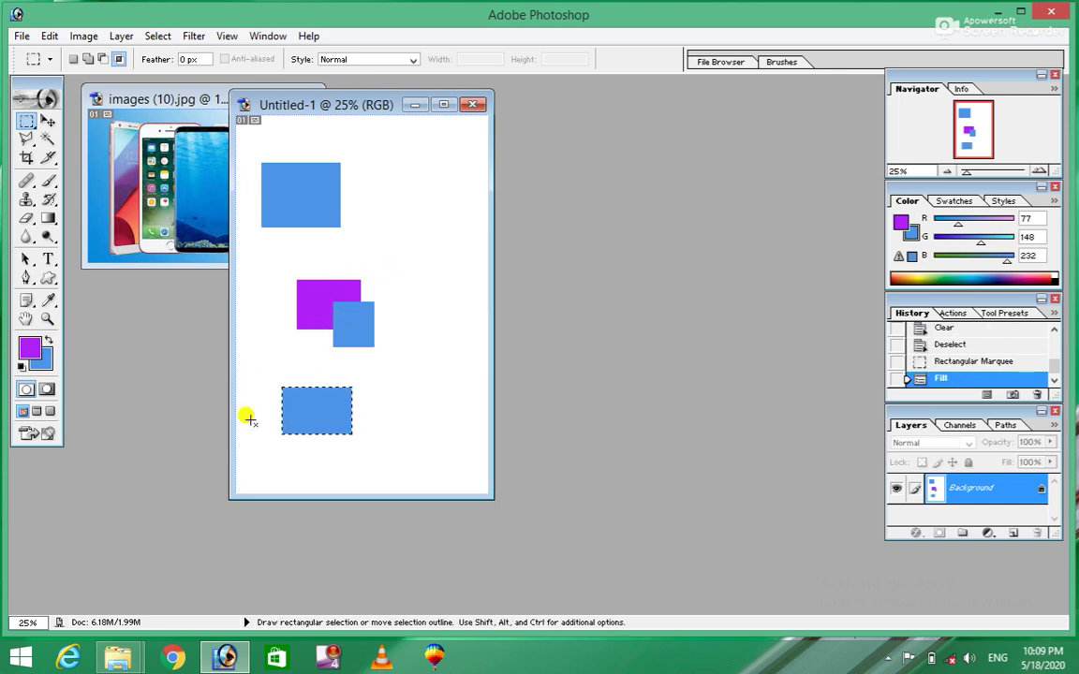
{"action": "left_click", "coordinate": [47, 340]}
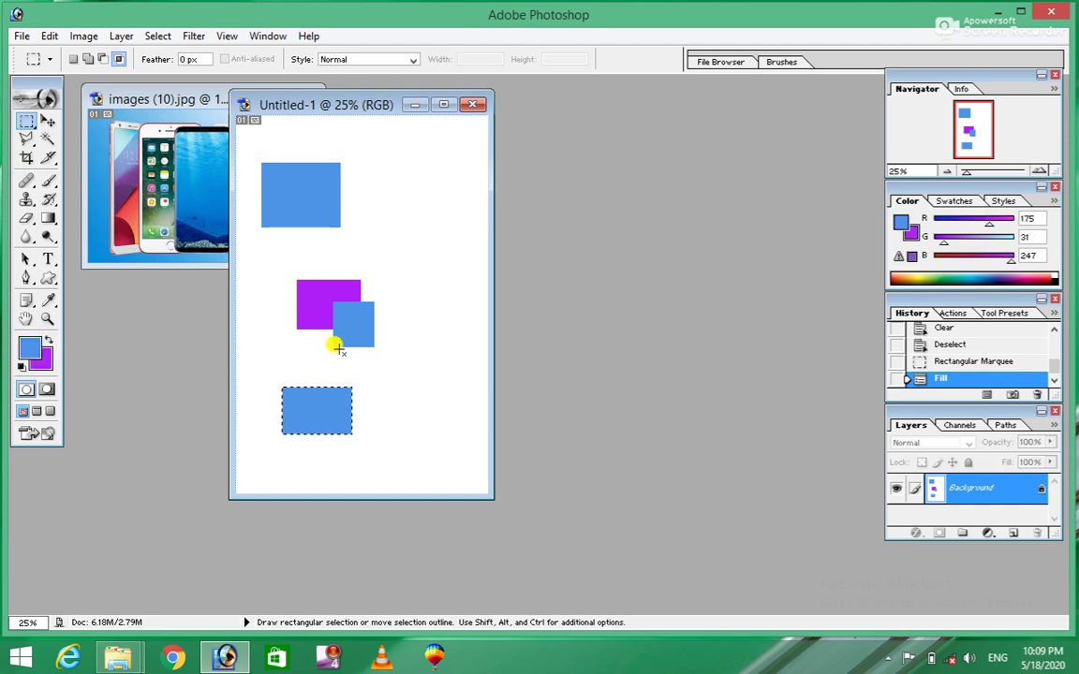
{"action": "left_click_drag", "start_coordinate": [316, 369], "coordinate": [375, 418]}
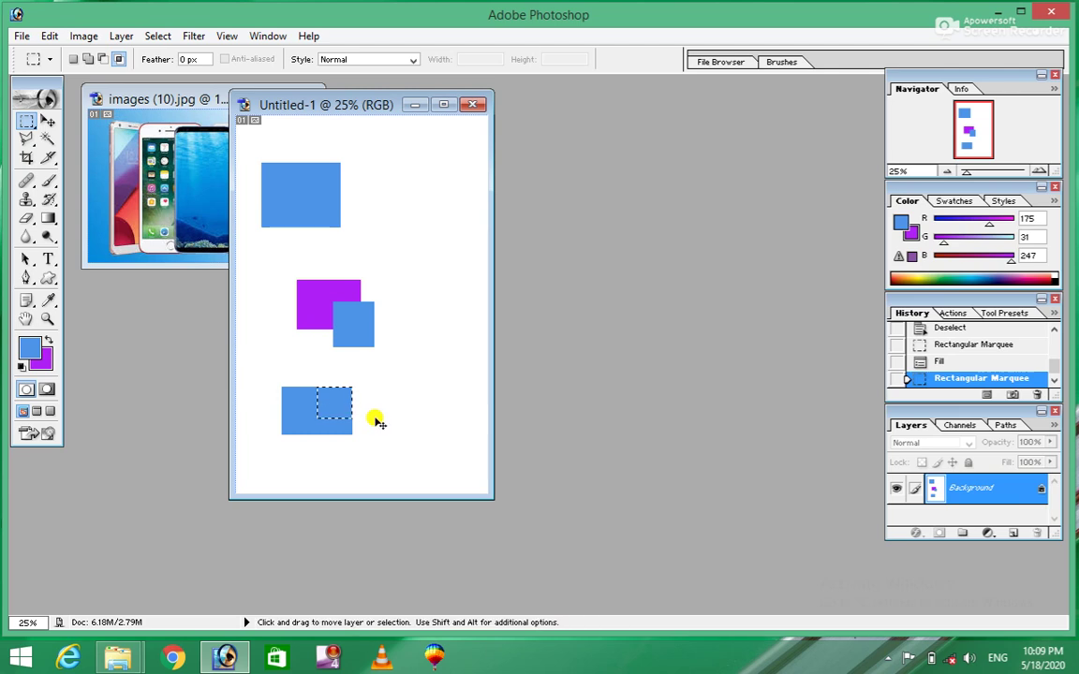
{"action": "key", "text": "ctrl+BackSpace"}
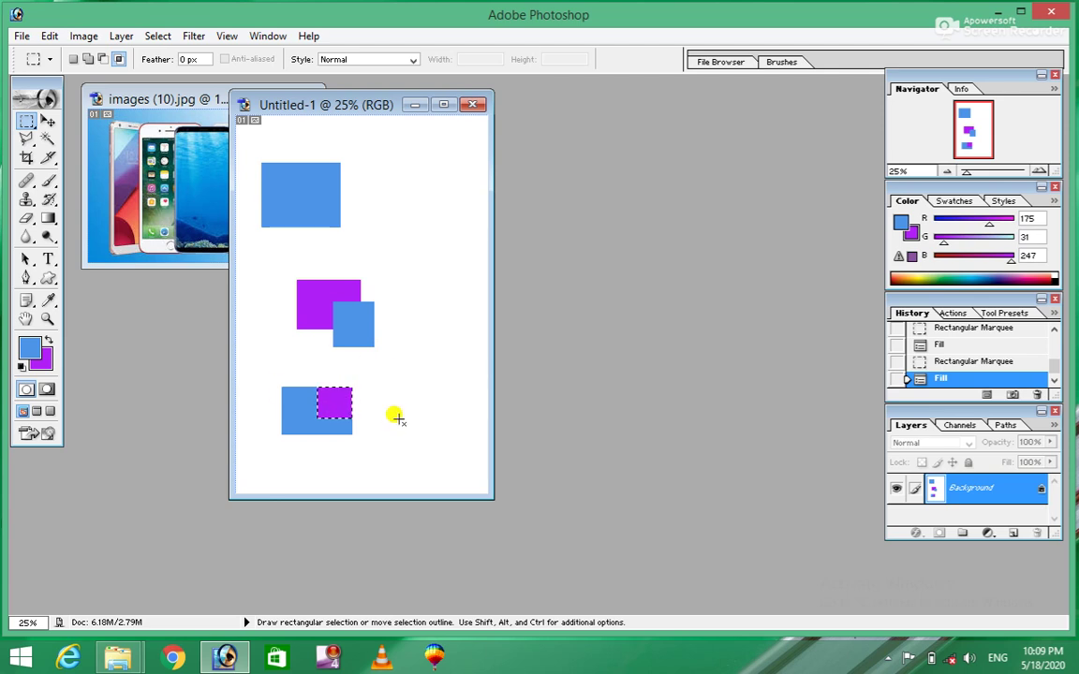
{"action": "key", "text": "ctrl+alt+z"}
{"action": "key", "text": "ctrl+alt+z"}
{"action": "key", "text": "ctrl+alt+z"}
{"action": "key", "text": "ctrl+alt+z"}
{"action": "left_click", "coordinate": [34, 126]}
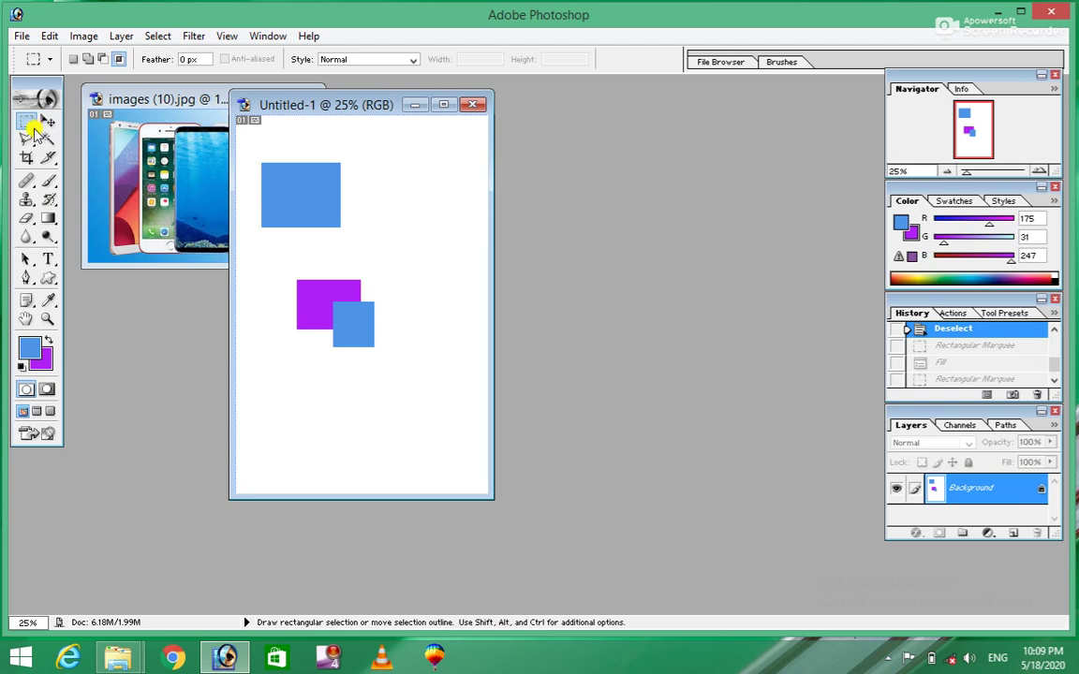
Step: Fill a purple elliptical circle overlapping the top blue square
{"action": "left_click", "coordinate": [33, 128]}
{"action": "left_click", "coordinate": [33, 126]}
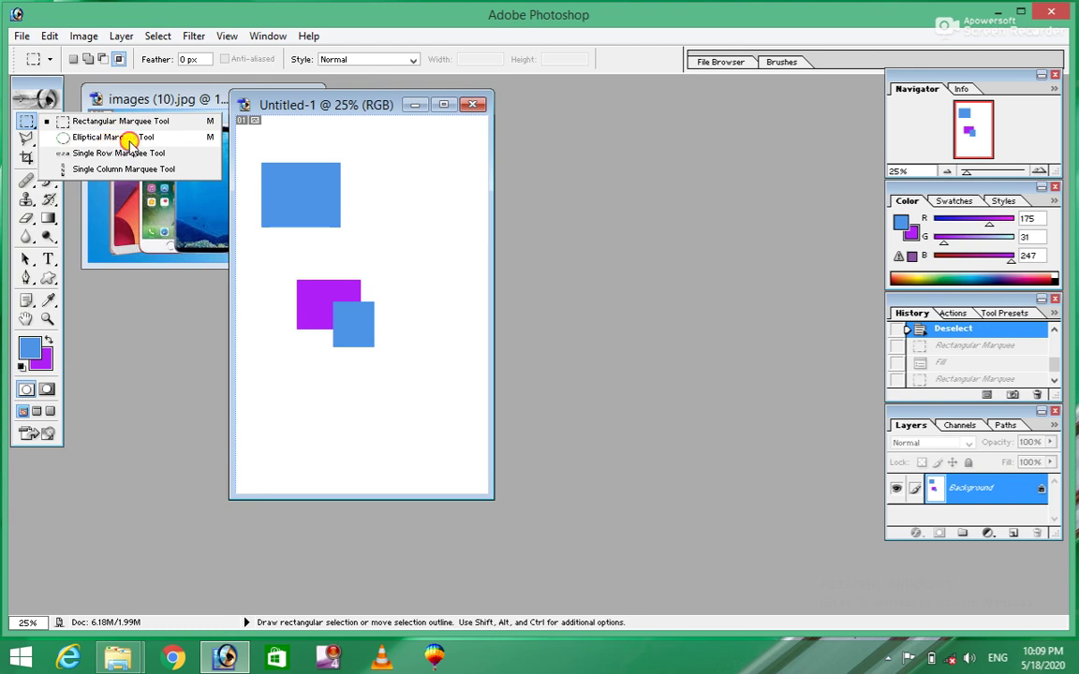
{"action": "left_click", "coordinate": [129, 140]}
{"action": "left_click_drag", "start_coordinate": [295, 198], "coordinate": [374, 271]}
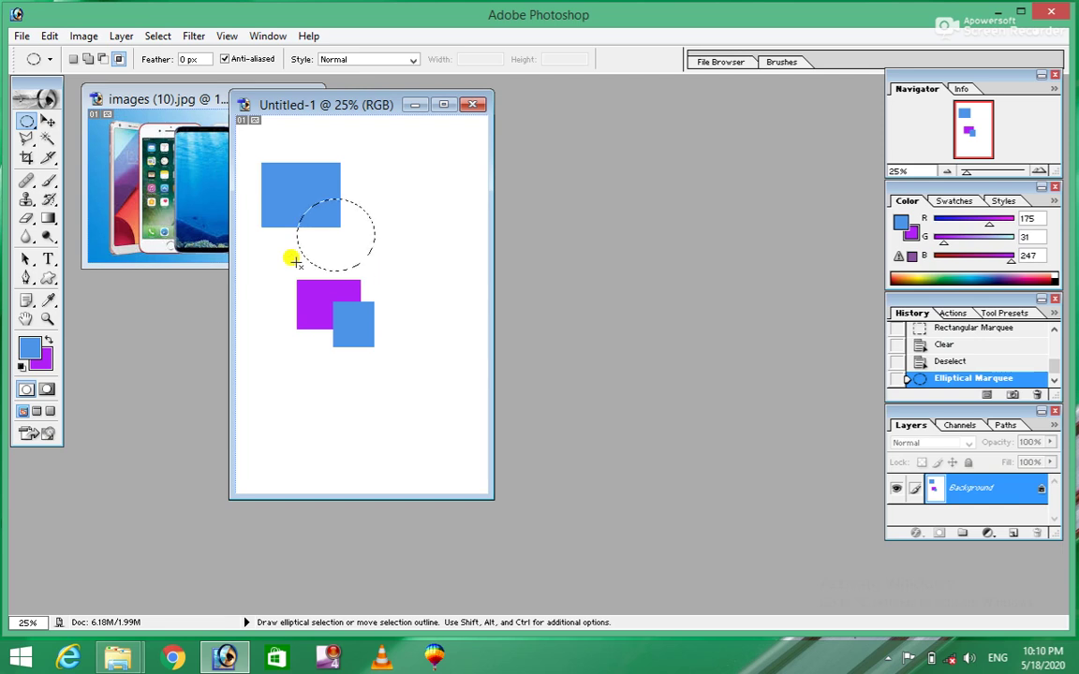
{"action": "key", "text": "ctrl+BackSpace"}
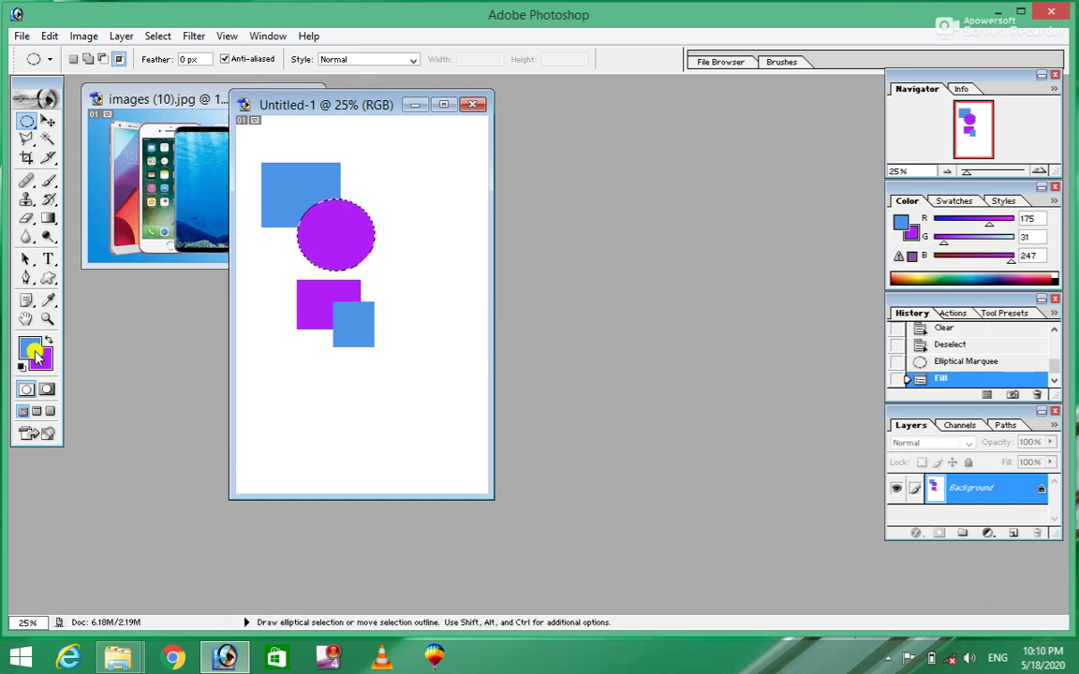
Step: Fill a blue oval over the circle's upper right, deselect, and try moving the circle
{"action": "key", "text": "x"}
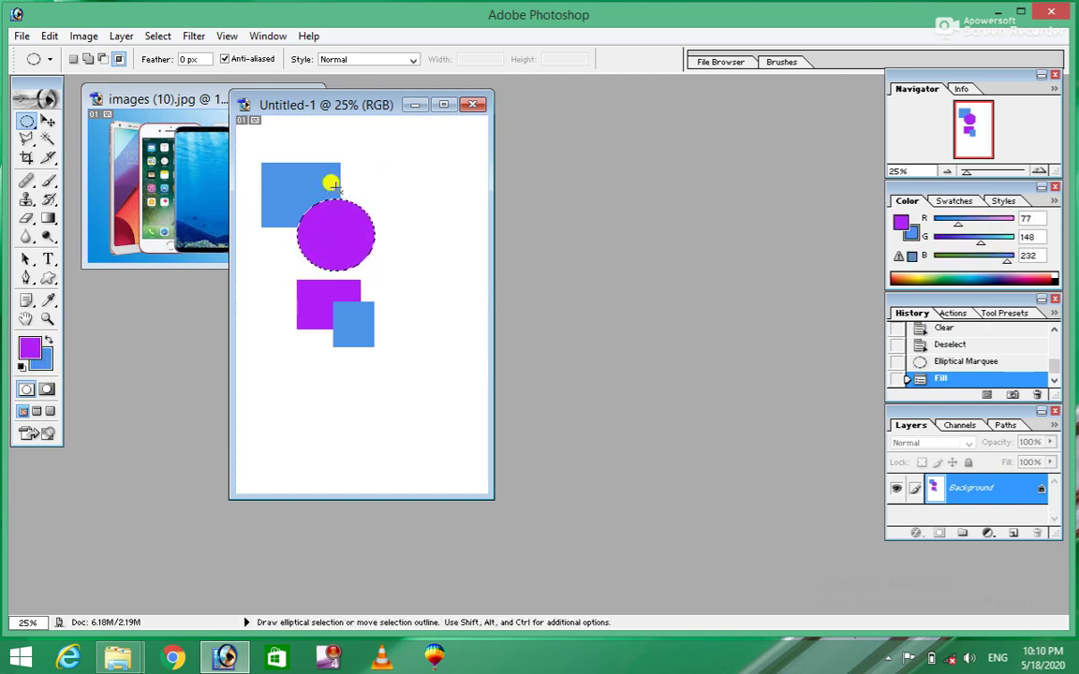
{"action": "left_click_drag", "start_coordinate": [318, 171], "coordinate": [386, 248]}
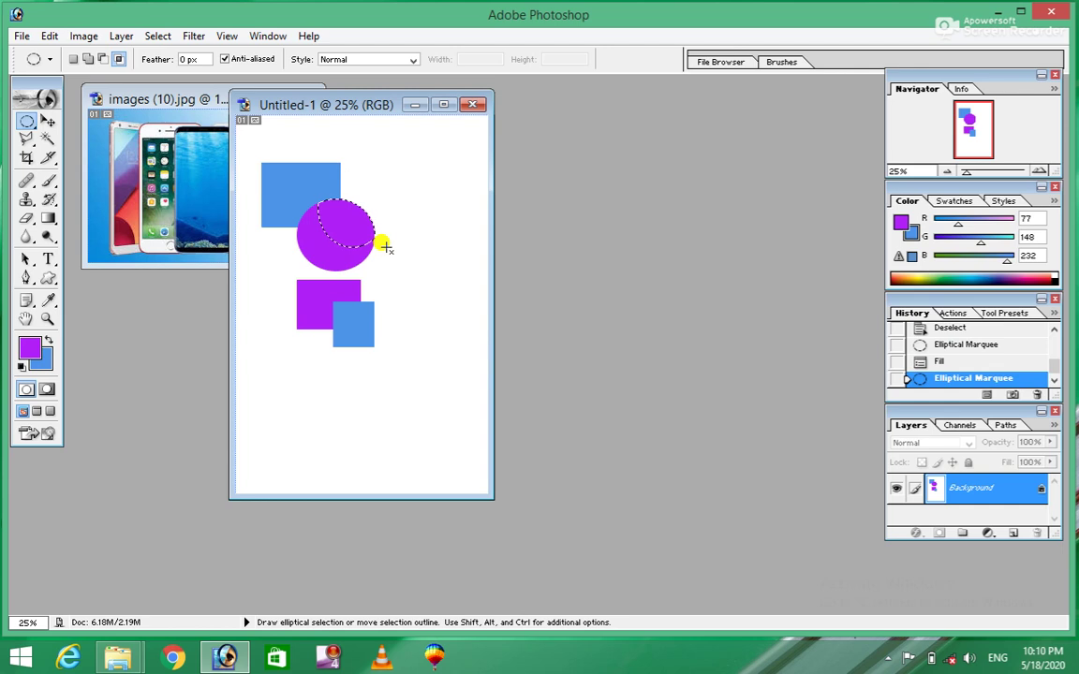
{"action": "key", "text": "ctrl+BackSpace"}
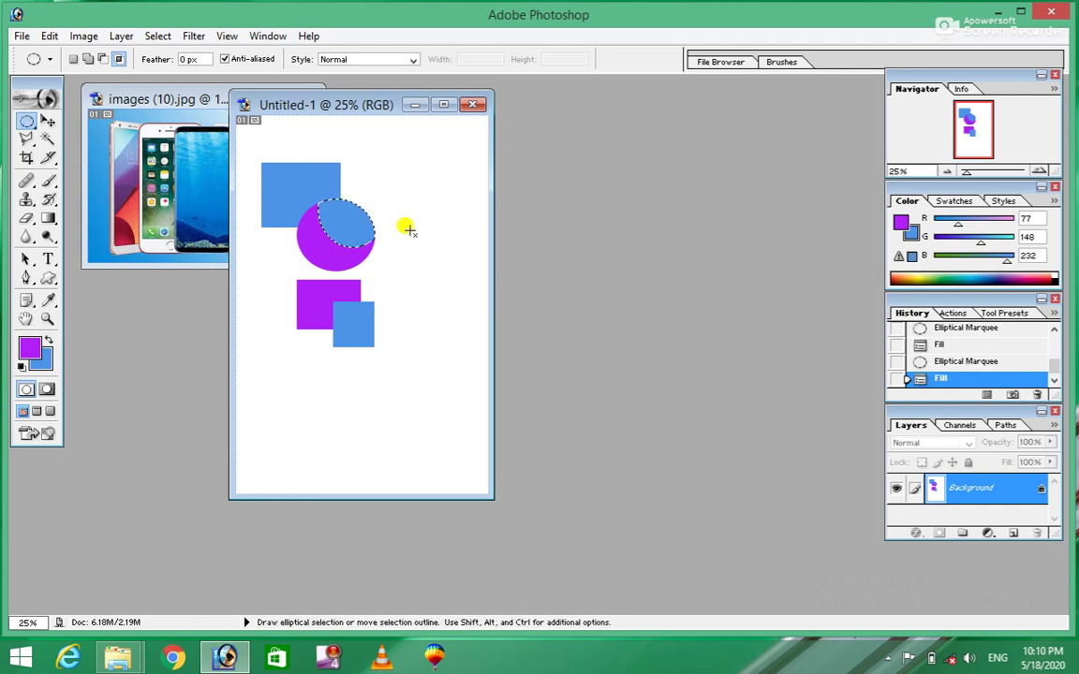
{"action": "key", "text": "ctrl+d"}
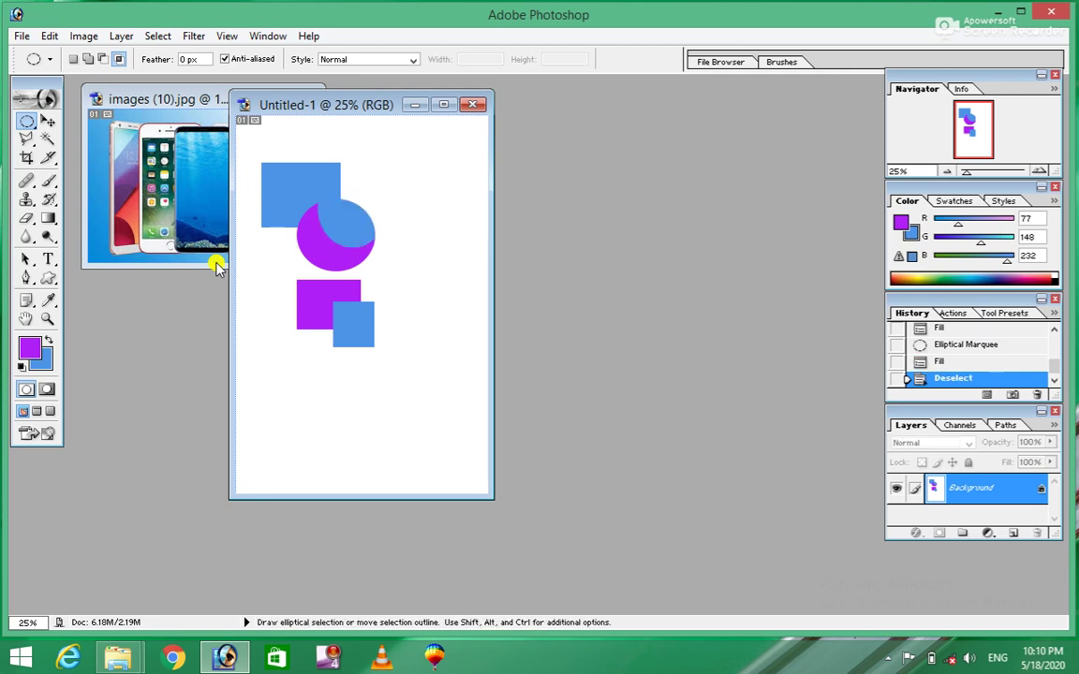
{"action": "left_click", "coordinate": [47, 121]}
{"action": "left_click_drag", "start_coordinate": [368, 306], "coordinate": [342, 232]}
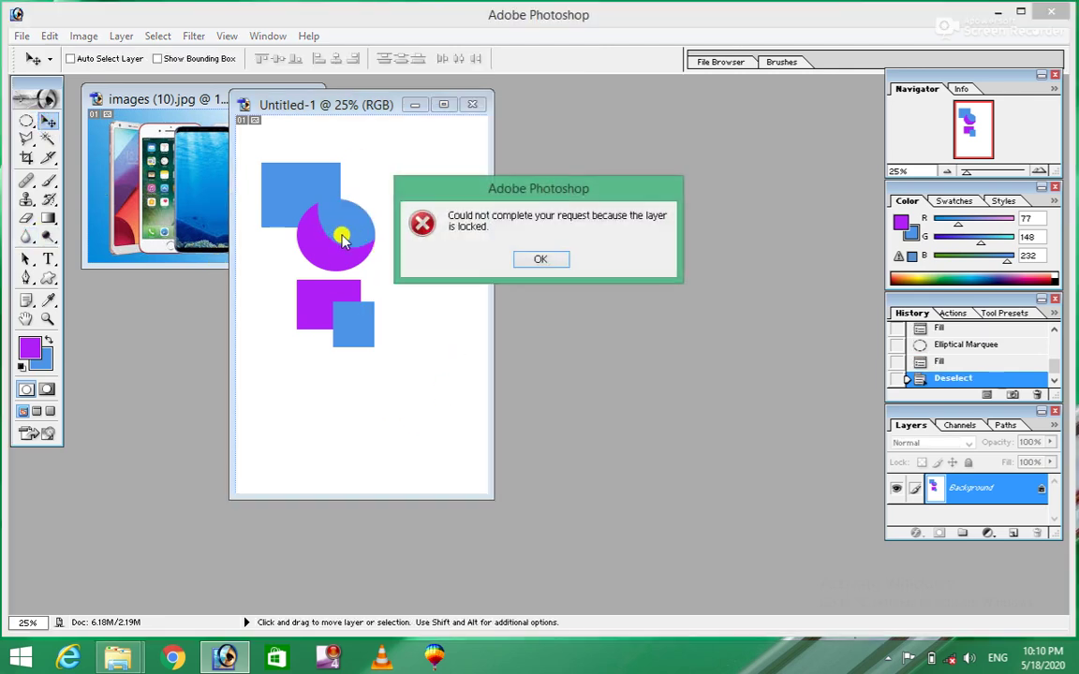
Step: Dismiss the locked-layer warning and step back until only the top blue square remains
{"action": "left_click", "coordinate": [535, 259]}
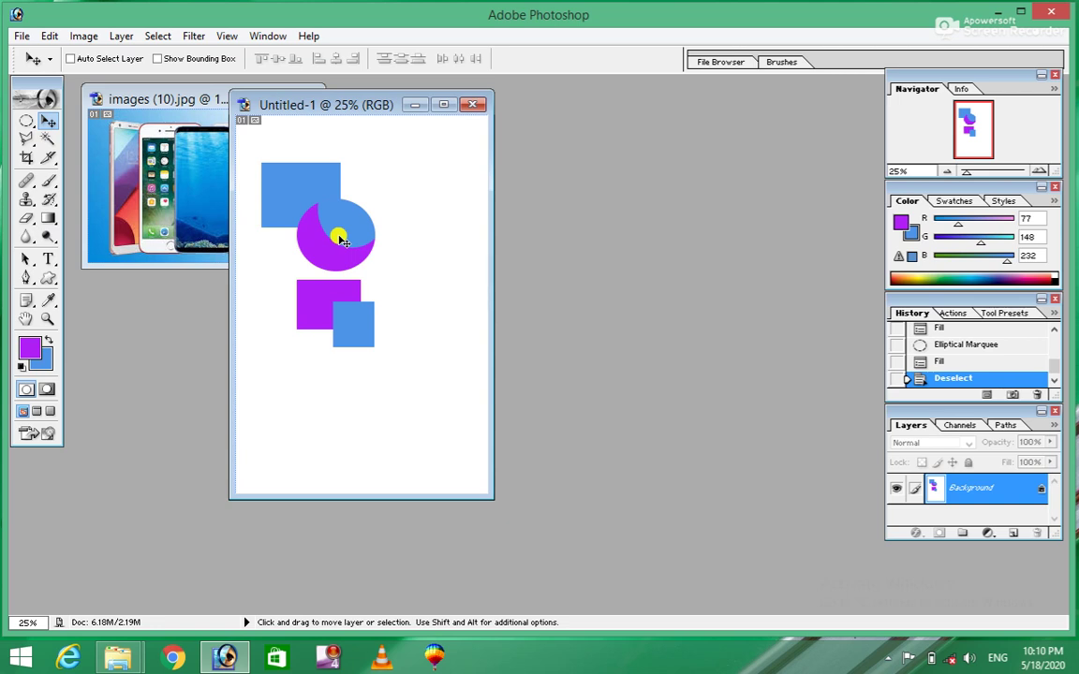
{"action": "left_click_drag", "start_coordinate": [340, 241], "coordinate": [341, 239]}
{"action": "key", "text": "ctrl+alt+z"}
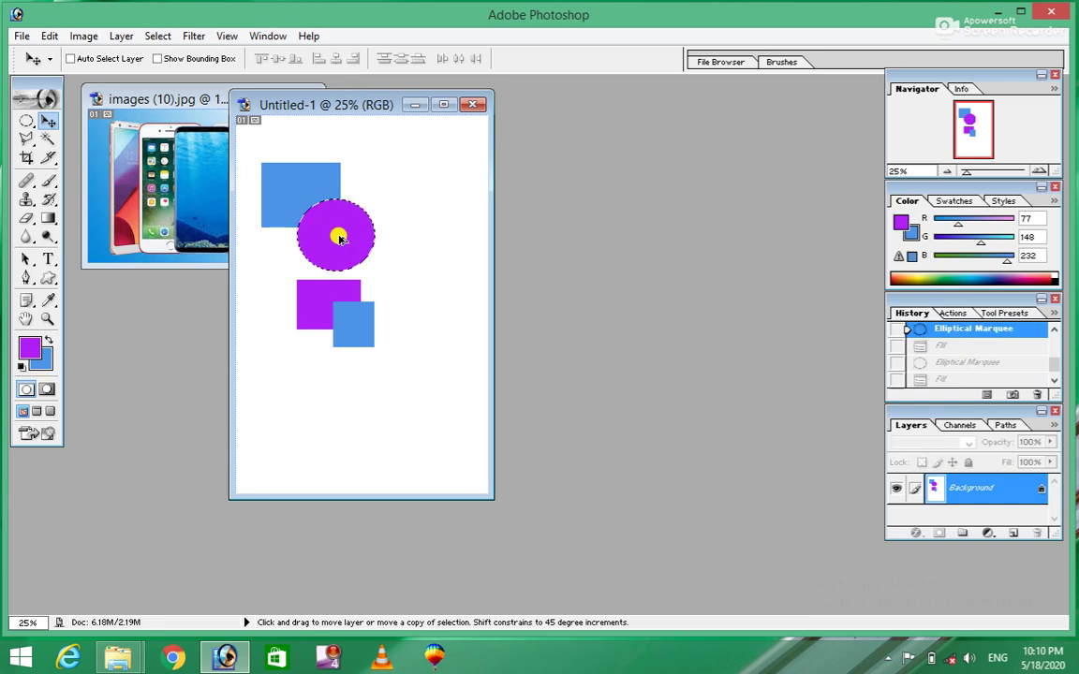
{"action": "key", "text": "ctrl+alt+z"}
{"action": "key", "text": "ctrl+alt+z"}
{"action": "key", "text": "ctrl+alt+z"}
{"action": "key", "text": "ctrl+alt+z"}
{"action": "key", "text": "ctrl+alt+z"}
{"action": "key", "text": "ctrl+alt+z"}
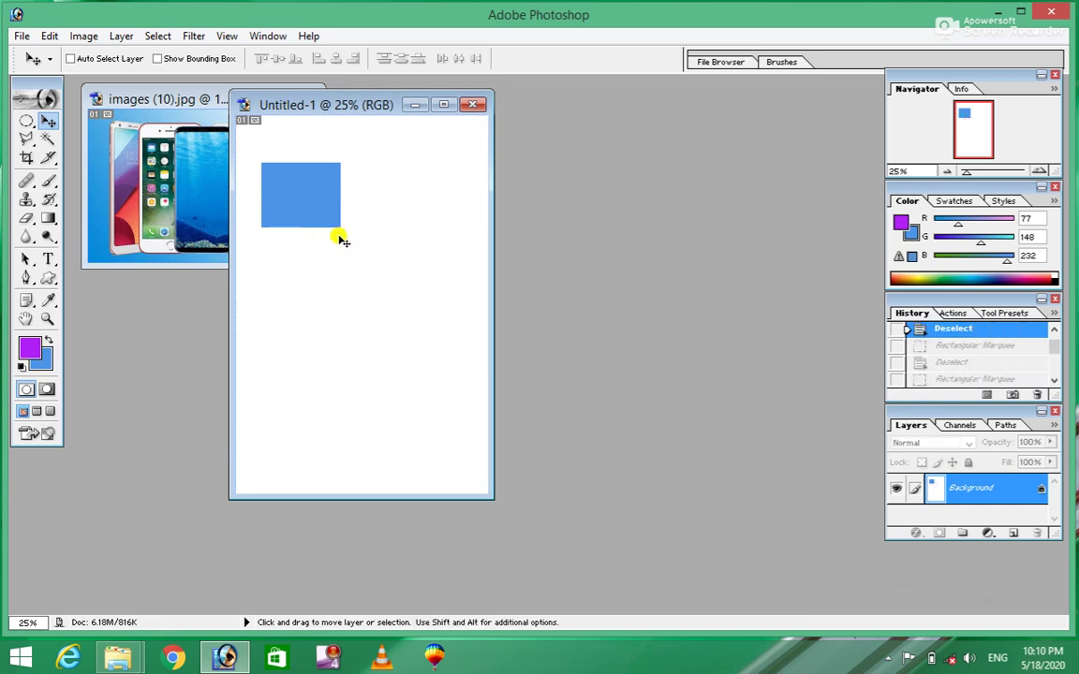
{"action": "left_click", "coordinate": [25, 122]}
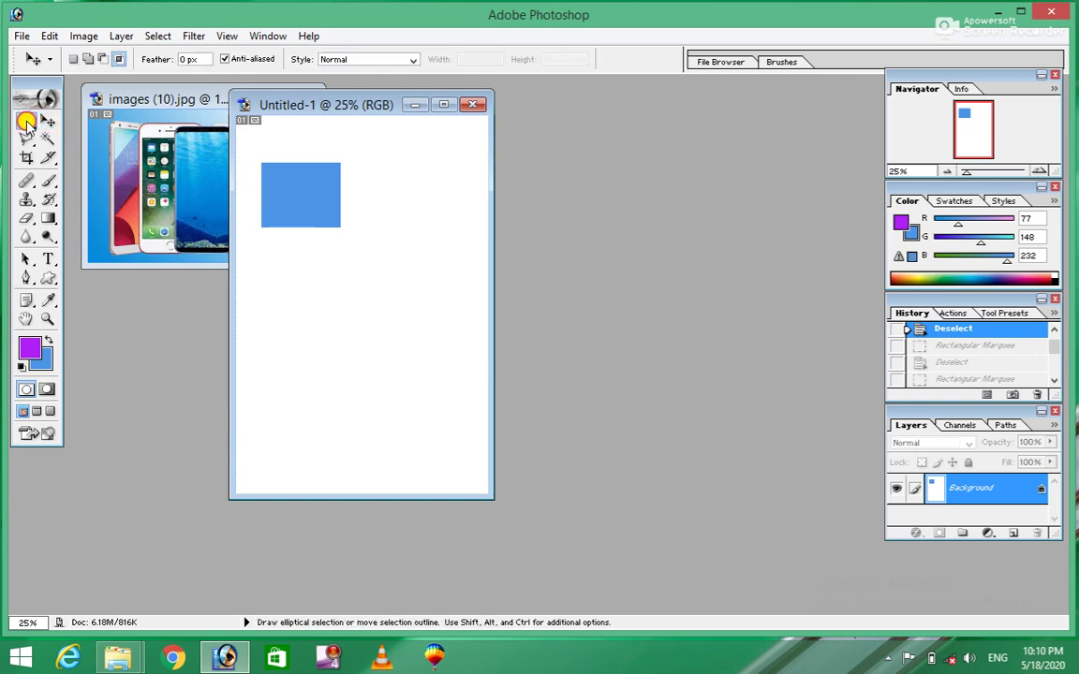
Step: Make a disc: a large blue oval topped by a slightly higher purple oval
{"action": "left_click_drag", "start_coordinate": [263, 265], "coordinate": [426, 409]}
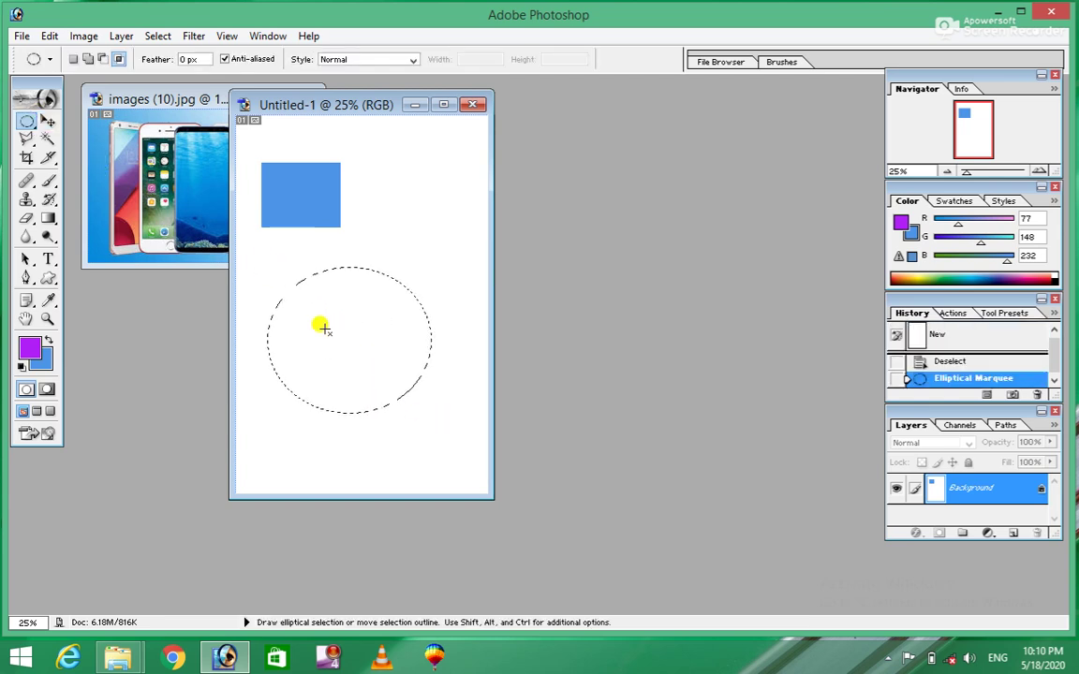
{"action": "key", "text": "ctrl+BackSpace"}
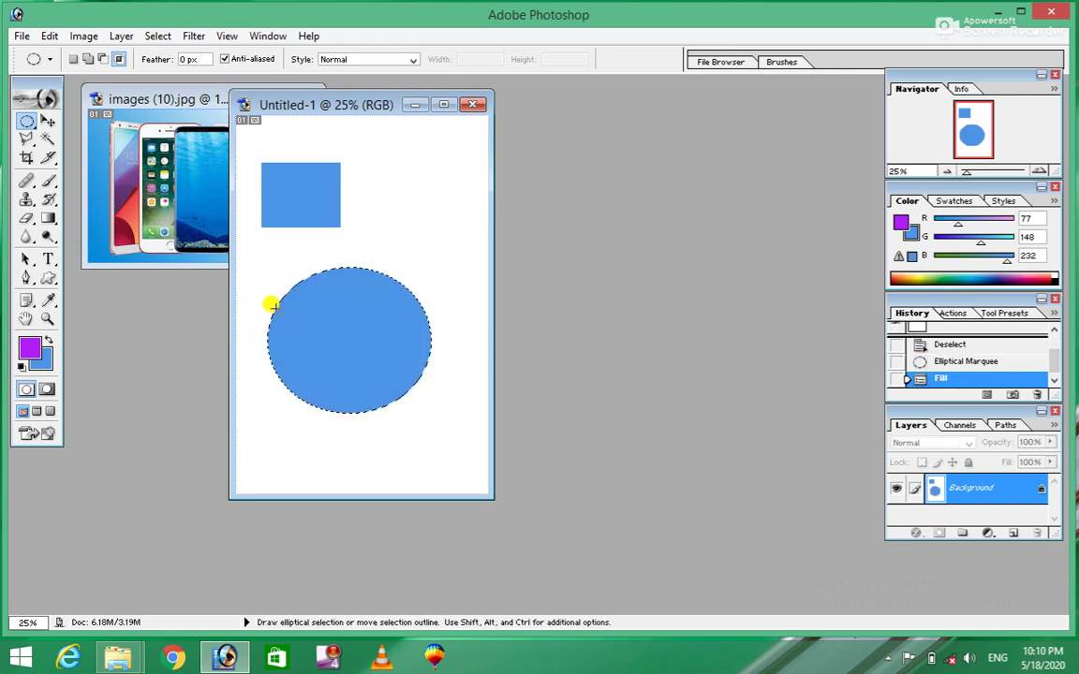
{"action": "left_click", "coordinate": [276, 263]}
{"action": "left_click_drag", "start_coordinate": [276, 263], "coordinate": [441, 388]}
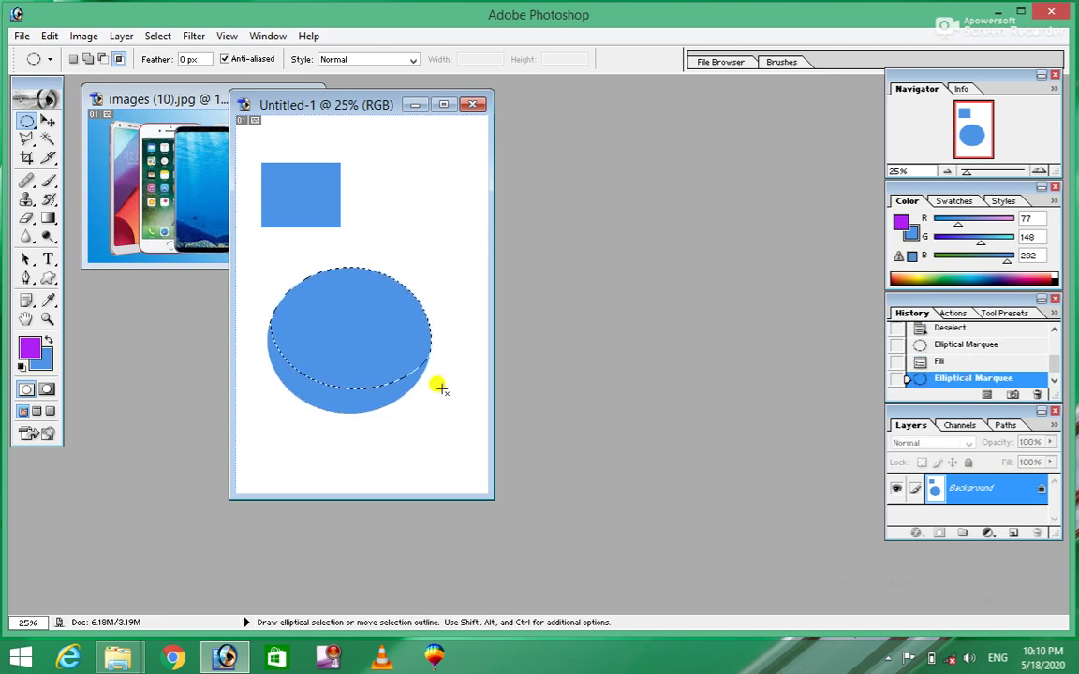
{"action": "key", "text": "ctrl"}
{"action": "key", "text": "ctrl+BackSpace"}
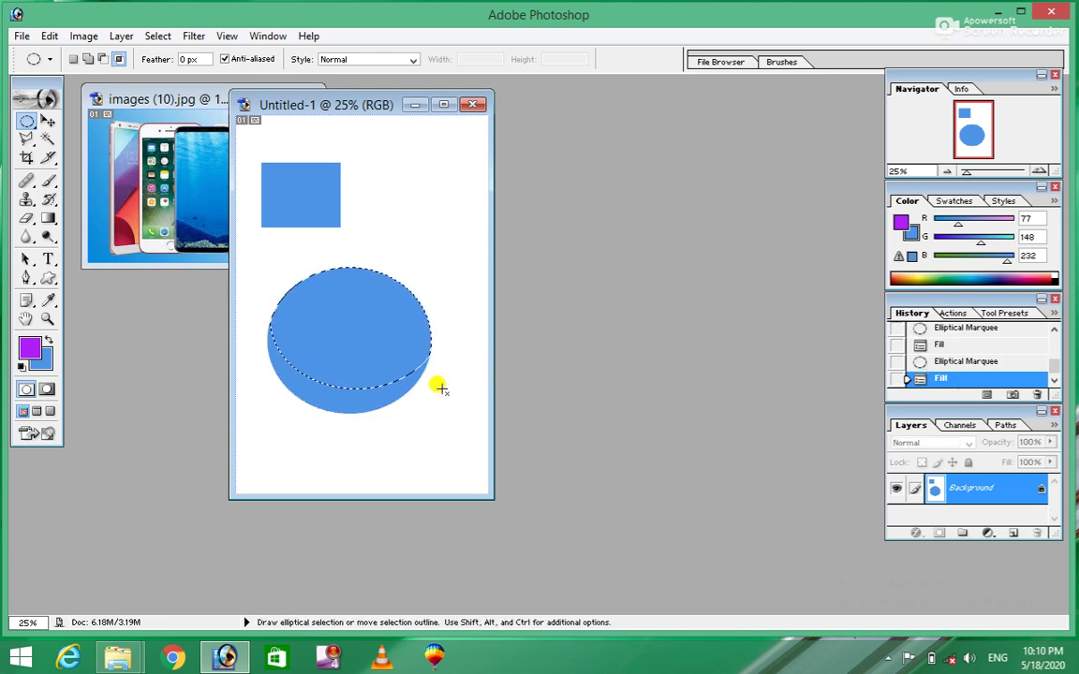
{"action": "left_click", "coordinate": [49, 341]}
{"action": "key", "text": "ctrl+BackSpace"}
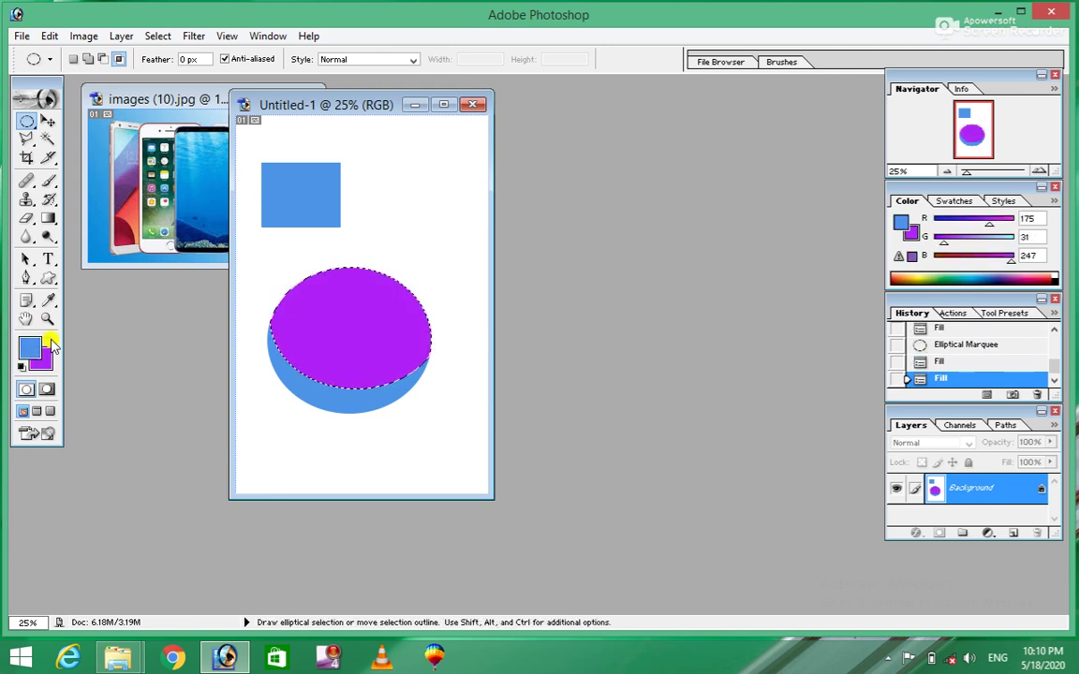
{"action": "key", "text": "ctrl+d"}
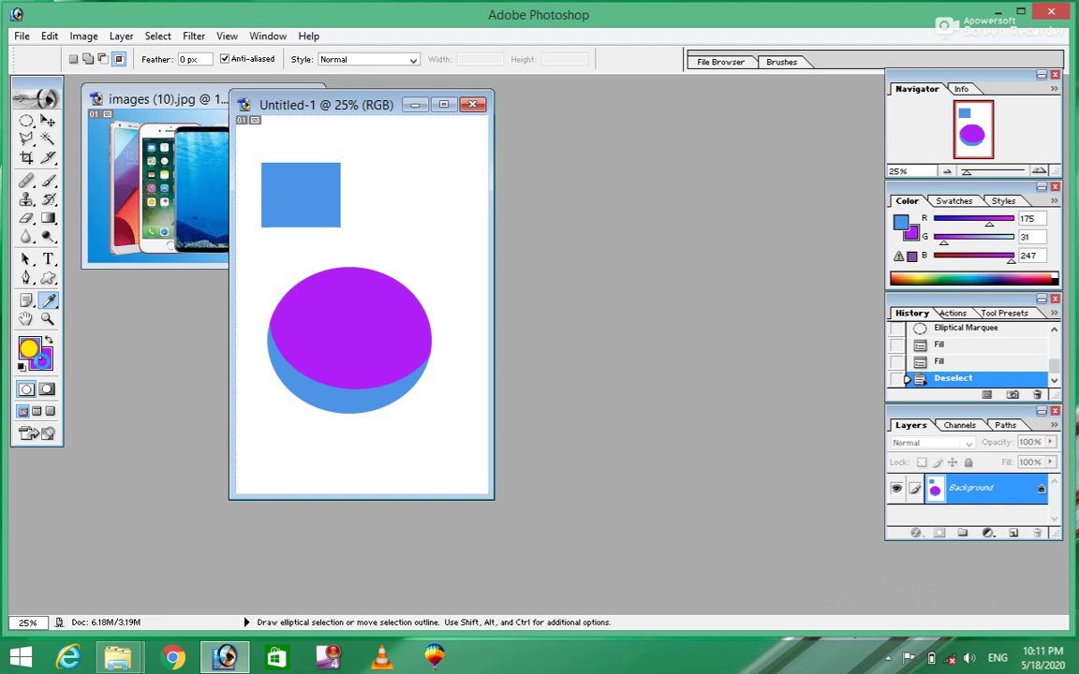
Step: Set the background colour to near-white and fill the whole canvas with it
{"action": "left_click", "coordinate": [42, 363]}
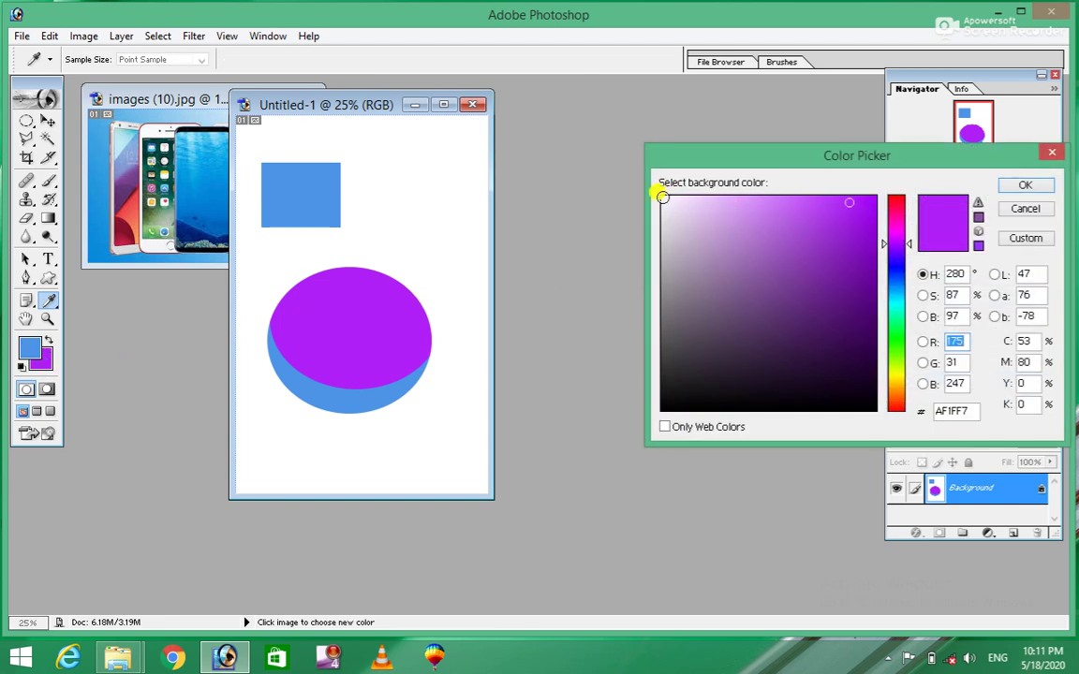
{"action": "left_click", "coordinate": [661, 197]}
{"action": "left_click", "coordinate": [1016, 185]}
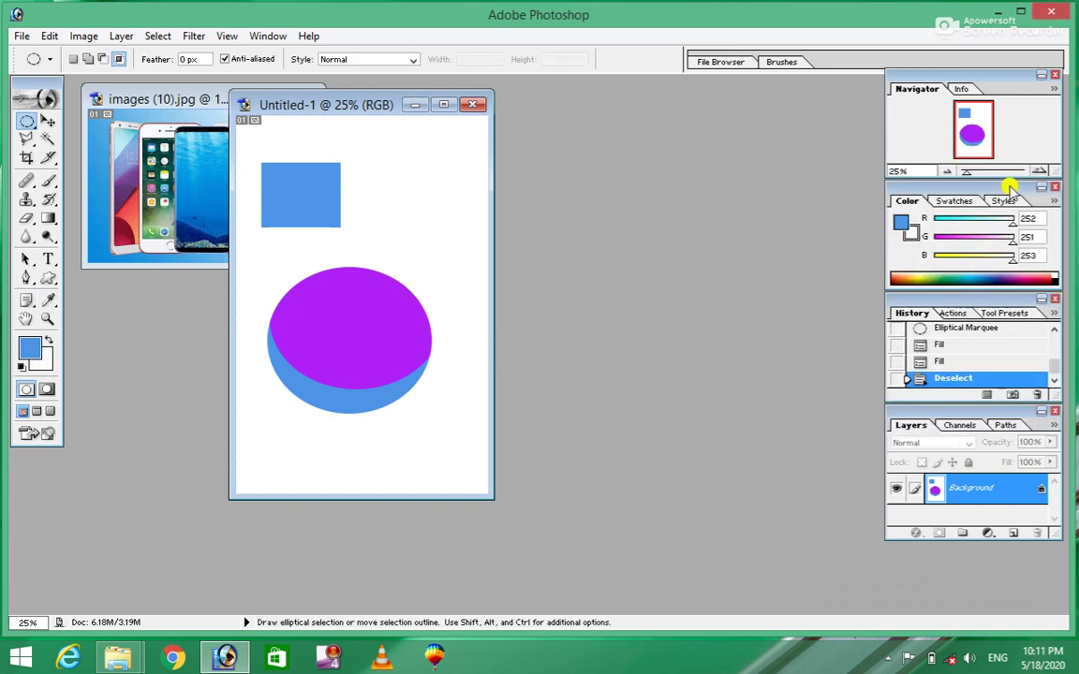
{"action": "key", "text": "ctrl+BackSpace"}
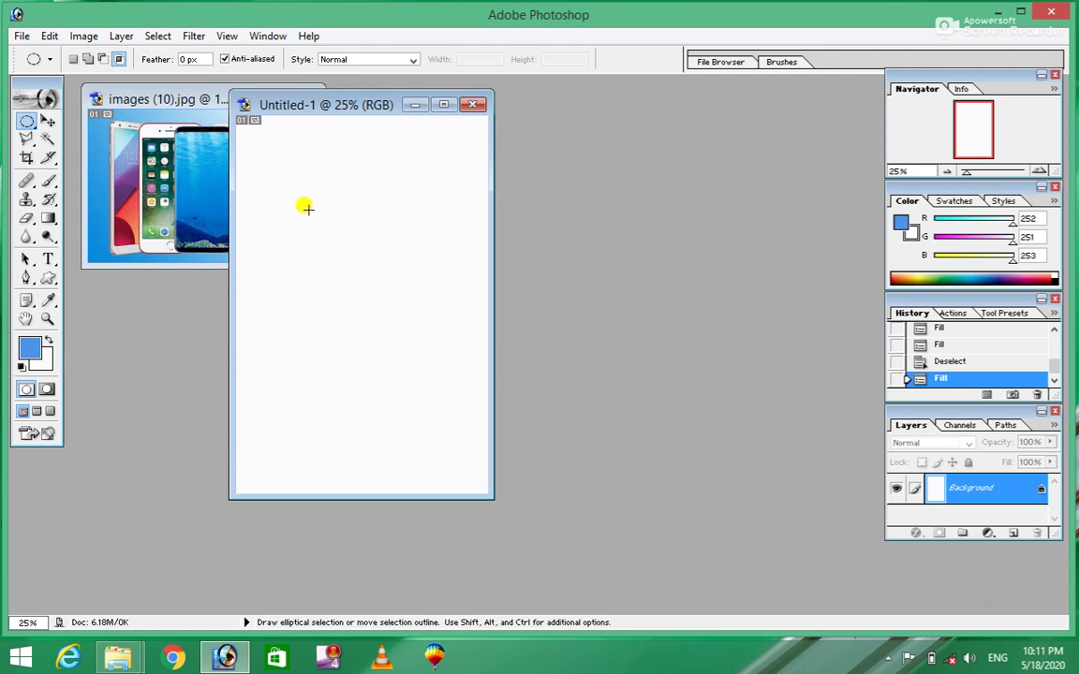
Step: Fill a blue oval in the upper canvas, then cut its top with a white oval
{"action": "mouse_move", "coordinate": [260, 172]}
{"action": "left_mouse_down"}
{"action": "mouse_move", "coordinate": [371, 252]}
{"action": "mouse_move", "coordinate": [436, 325]}
{"action": "left_mouse_up"}
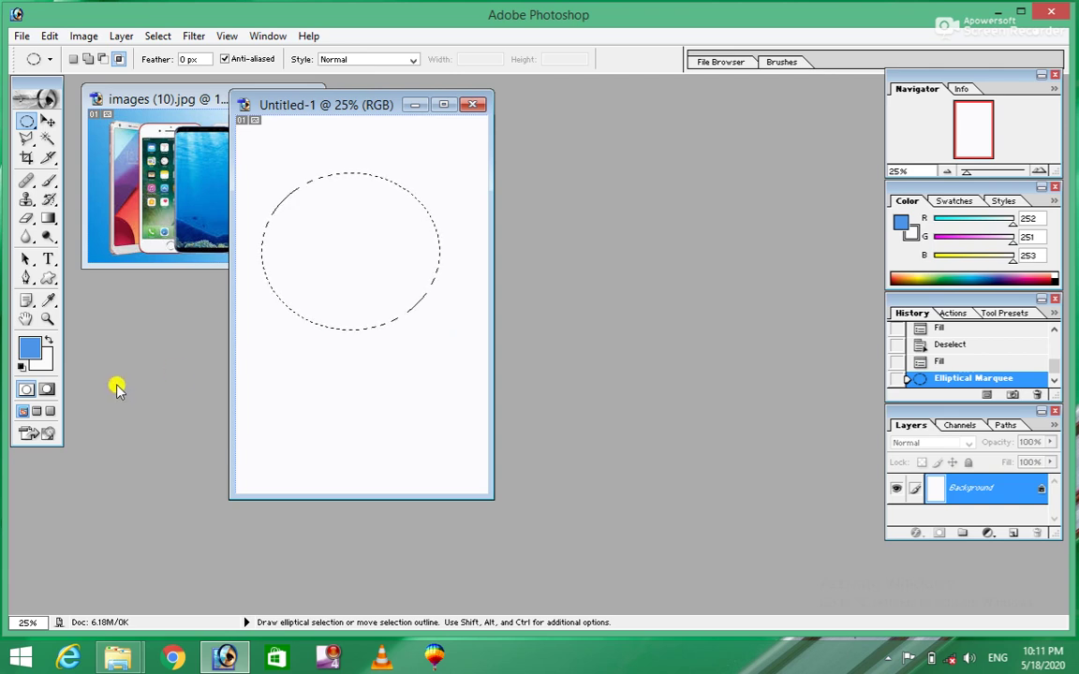
{"action": "left_click", "coordinate": [46, 339]}
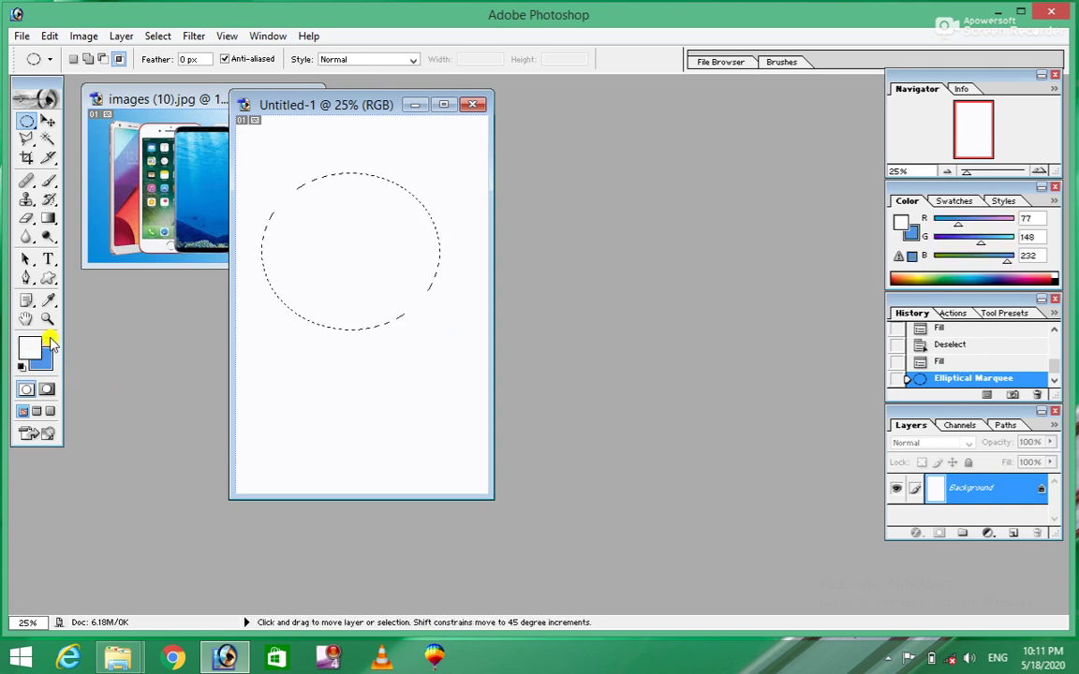
{"action": "key", "text": "ctrl+BackSpace"}
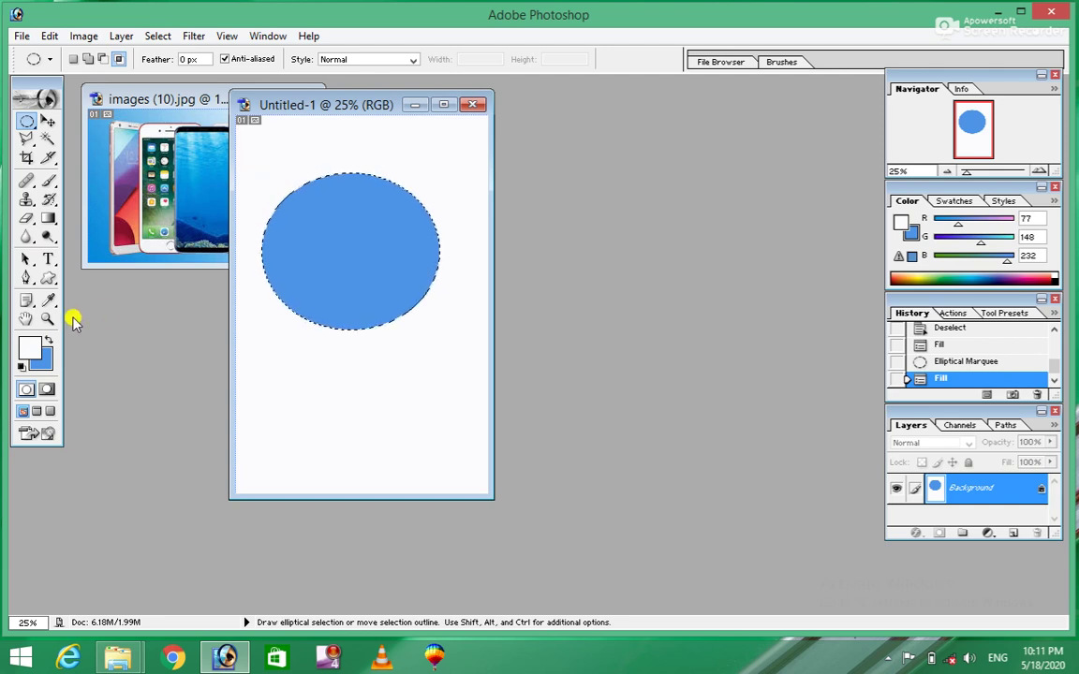
{"action": "left_click", "coordinate": [47, 339]}
{"action": "mouse_move", "coordinate": [261, 150]}
{"action": "left_mouse_down"}
{"action": "mouse_move", "coordinate": [412, 300]}
{"action": "mouse_move", "coordinate": [446, 301]}
{"action": "left_mouse_up"}
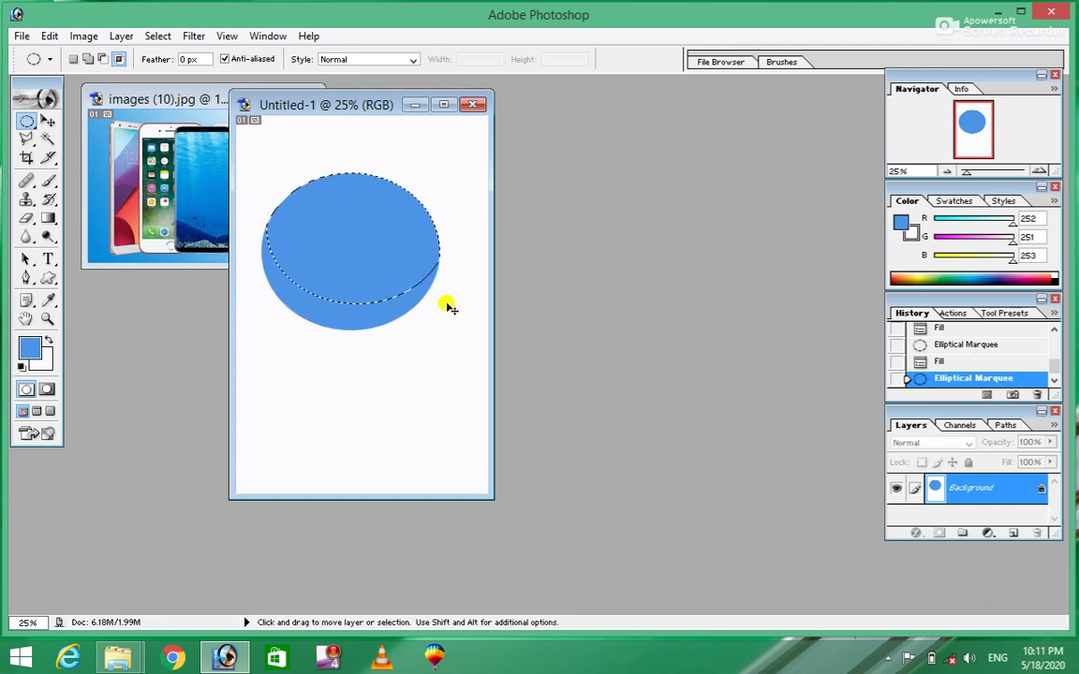
{"action": "key", "text": "ctrl+BackSpace"}
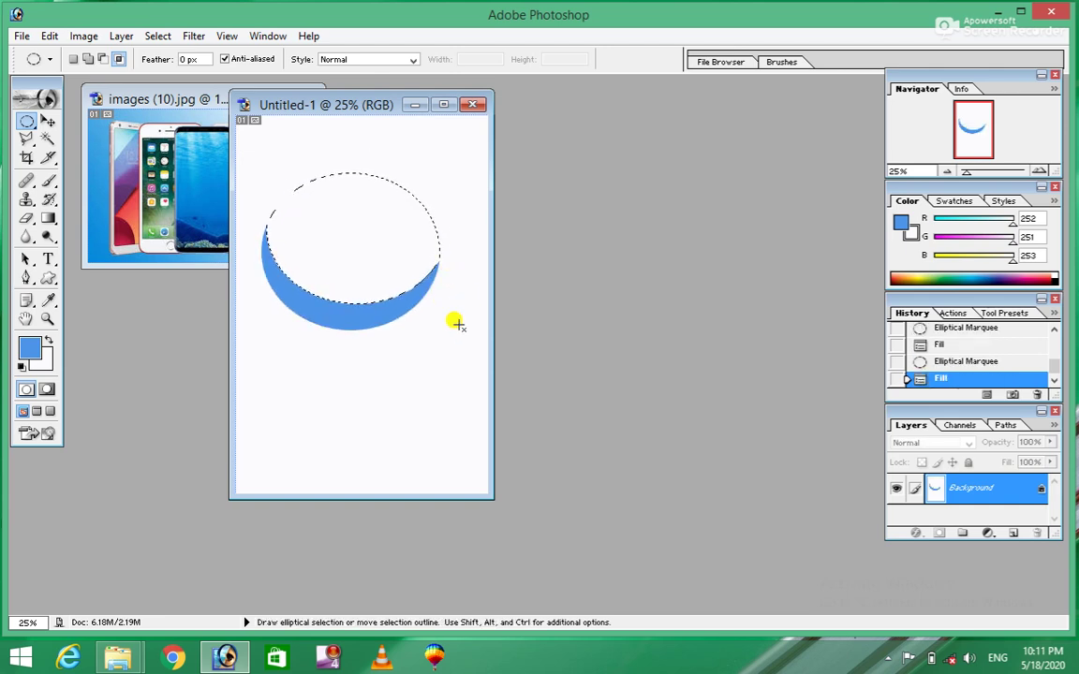
{"action": "key", "text": "ctrl+d"}
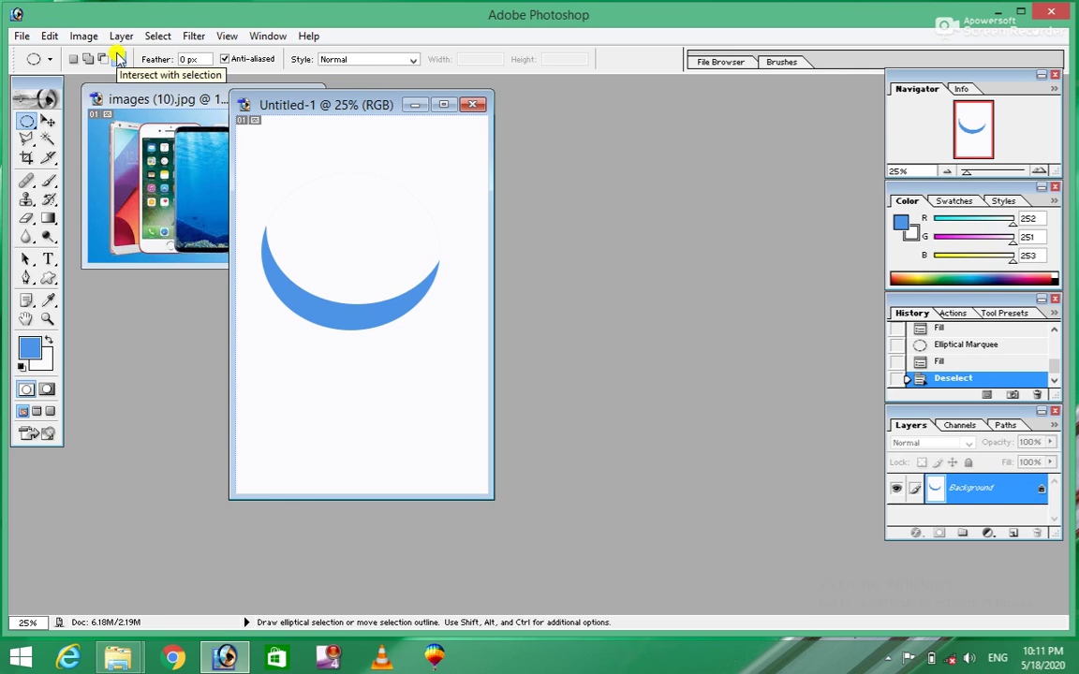
Step: Set intersect selection mode, then step back and redo to the deselected blue ellipse
{"action": "left_click", "coordinate": [118, 59]}
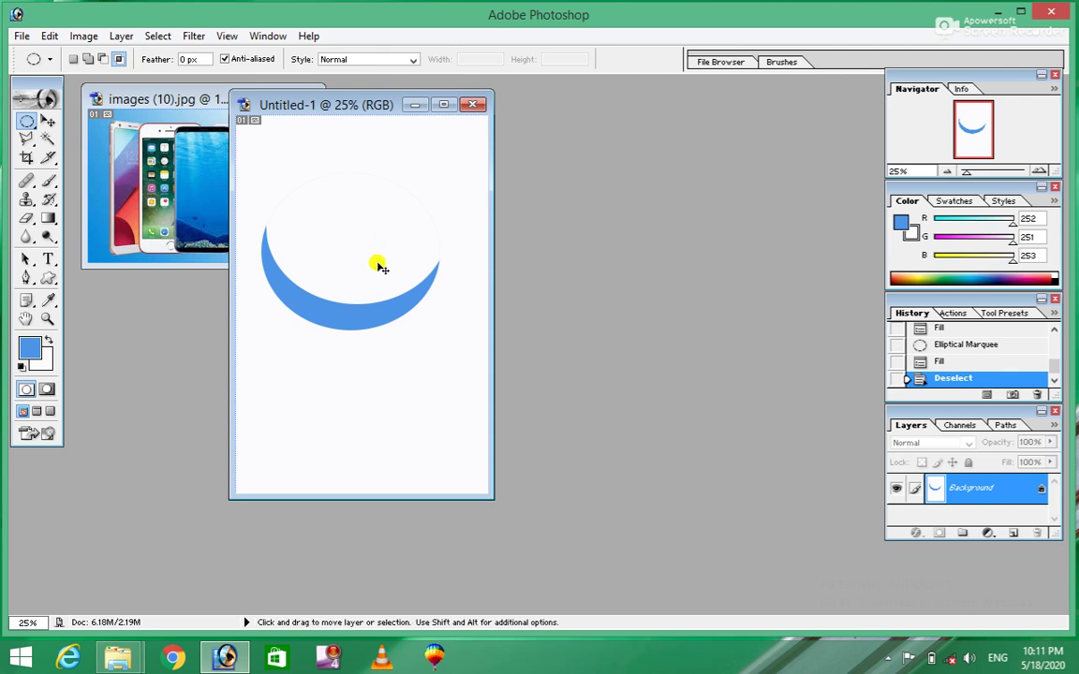
{"action": "key", "text": "ctrl+alt+z"}
{"action": "key", "text": "ctrl+alt+z"}
{"action": "key", "text": "ctrl+alt+z"}
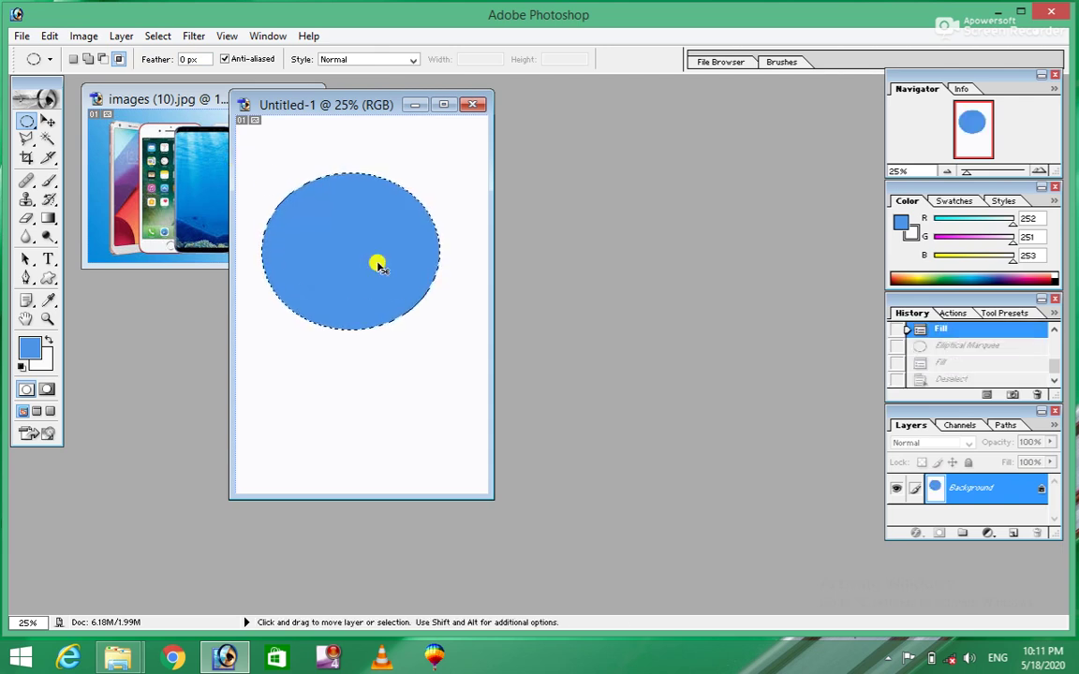
{"action": "key", "text": "ctrl+shift+z"}
{"action": "key", "text": "ctrl+shift+z"}
{"action": "key", "text": "ctrl+shift+z"}
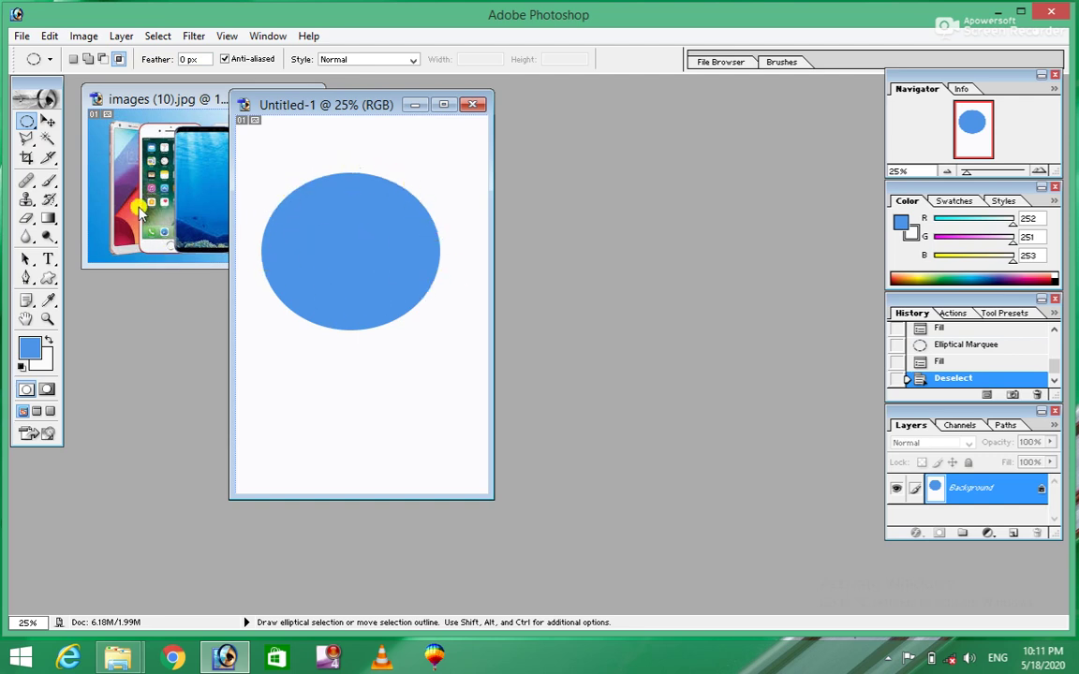
{"action": "double_click", "coordinate": [187, 59]}
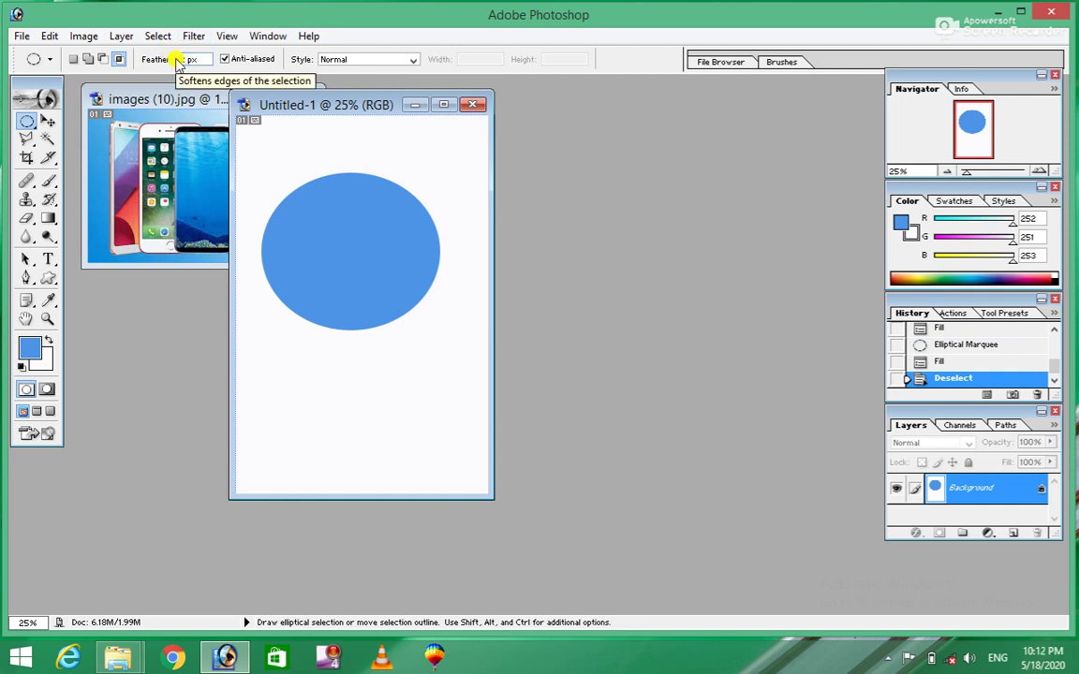
Step: Enter feather 10, refill the ellipse white then blue, deselect, and undo
{"action": "type", "text": "10"}
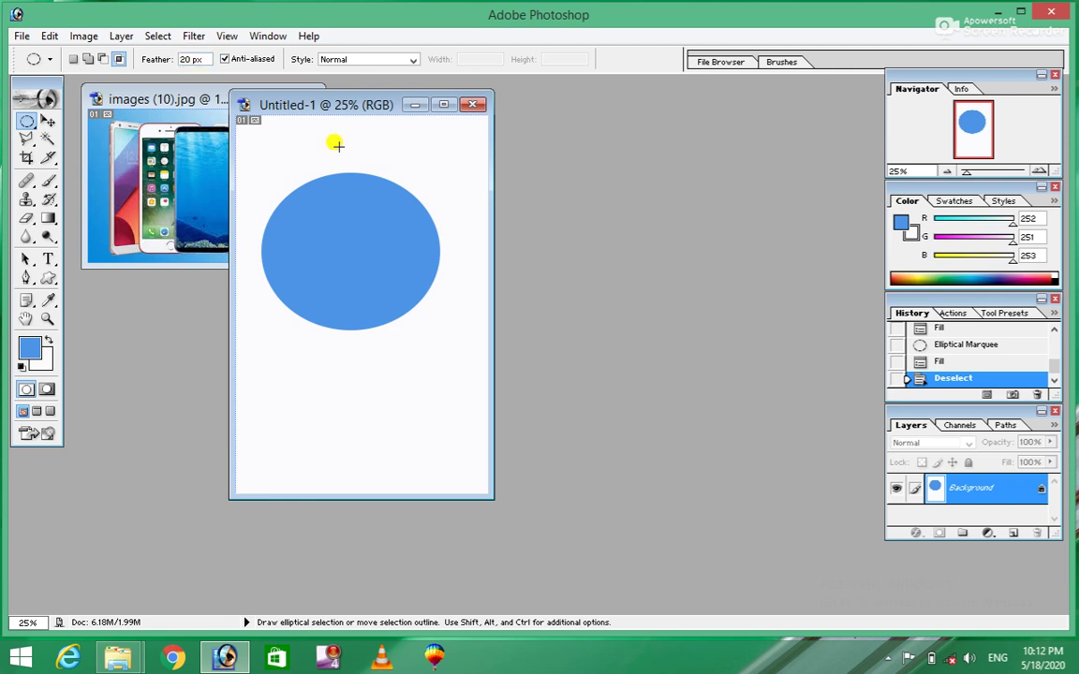
{"action": "key", "text": "ctrl+alt+z"}
{"action": "key", "text": "ctrl+alt+z"}
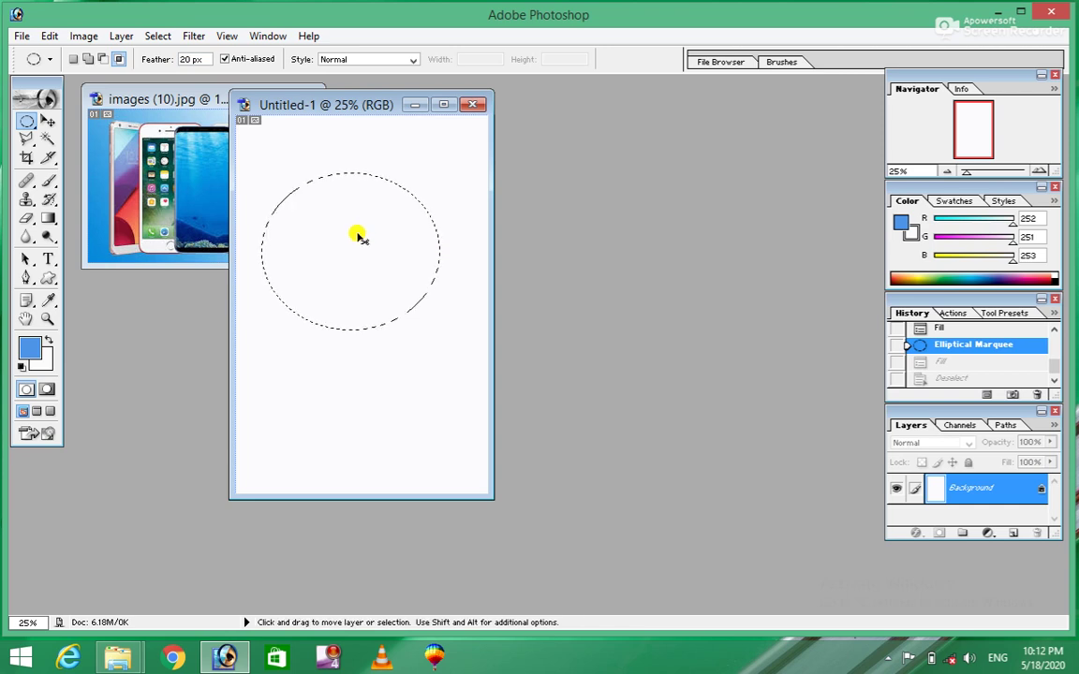
{"action": "key", "text": "ctrl+BackSpace"}
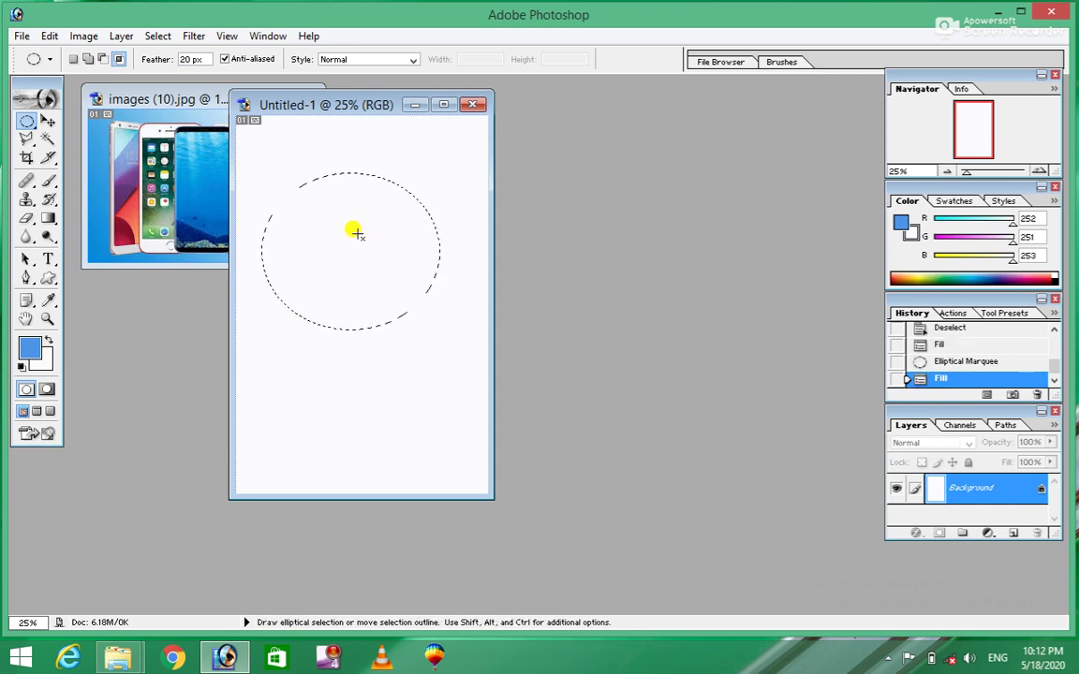
{"action": "left_click", "coordinate": [51, 340]}
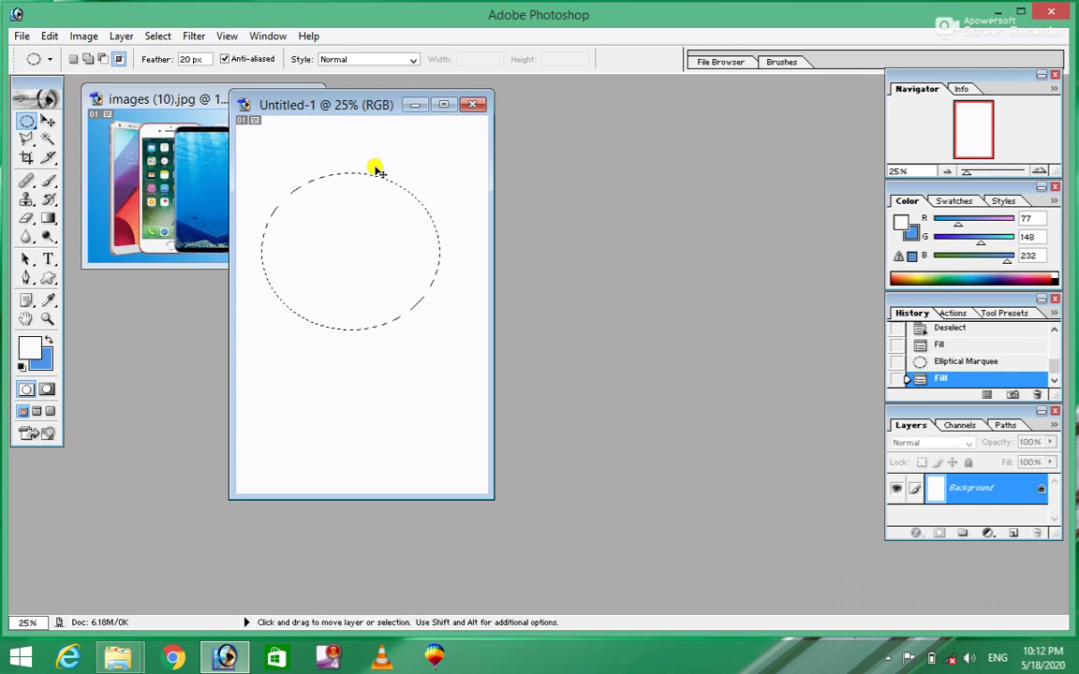
{"action": "key", "text": "ctrl+BackSpace"}
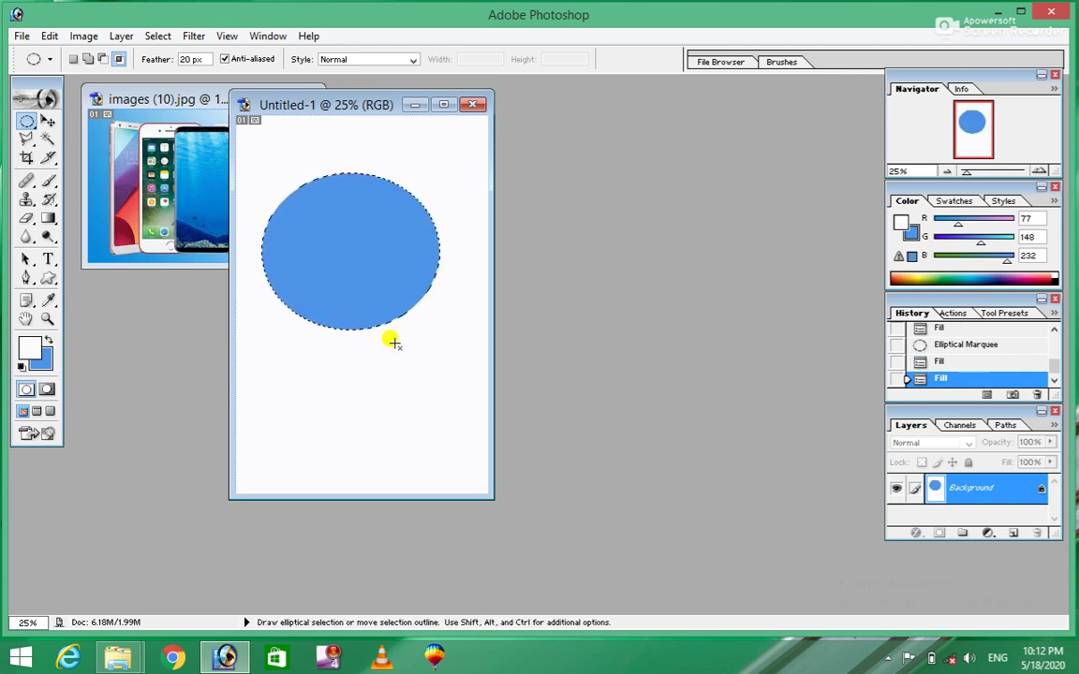
{"action": "key", "text": "ctrl+d"}
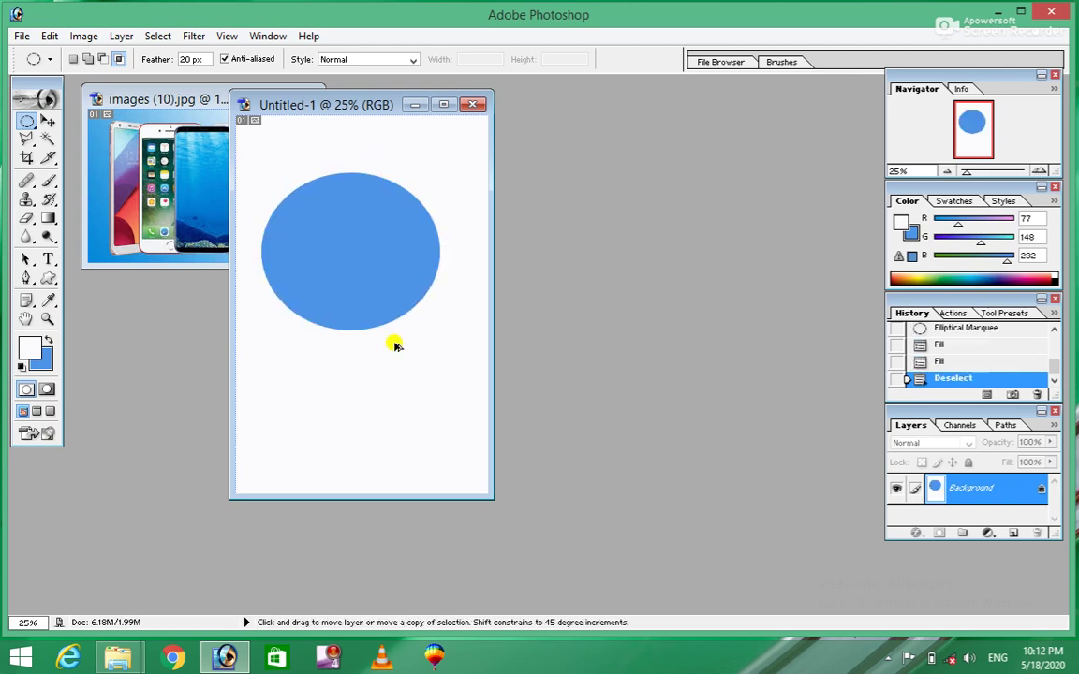
{"action": "key", "text": "ctrl+alt+z"}
{"action": "key", "text": "ctrl+alt+z"}
{"action": "key", "text": "ctrl+alt+z"}
{"action": "key", "text": "ctrl+alt+z"}
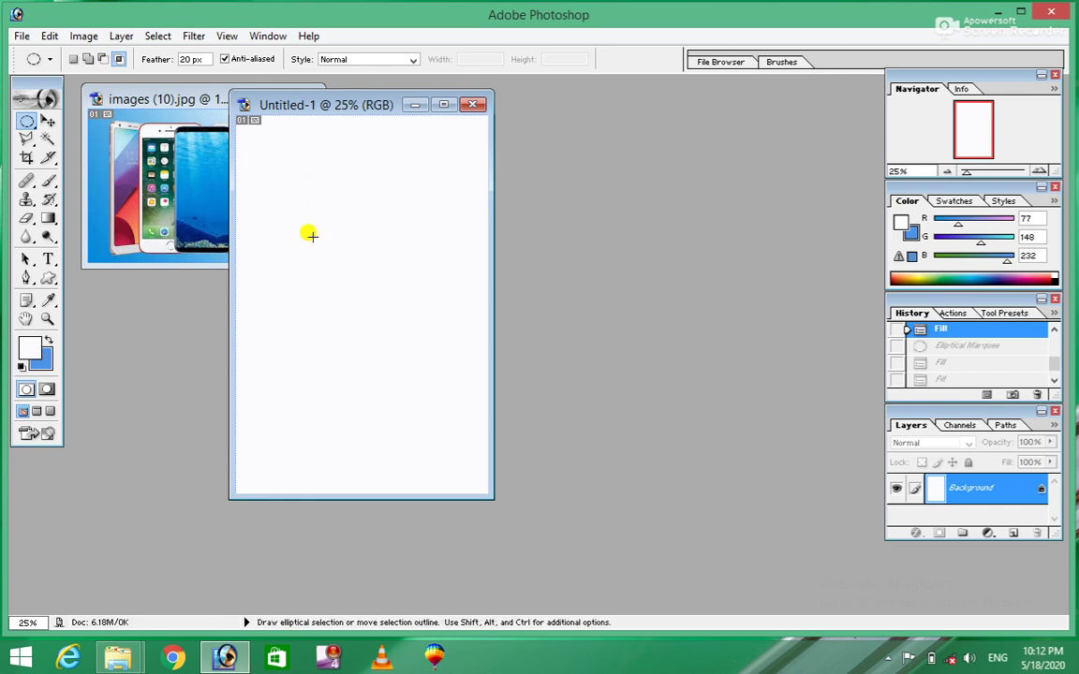
Step: Fill a soft blue circle near the centre, undo it, and enter 5 as feather
{"action": "left_click_drag", "start_coordinate": [298, 219], "coordinate": [426, 347]}
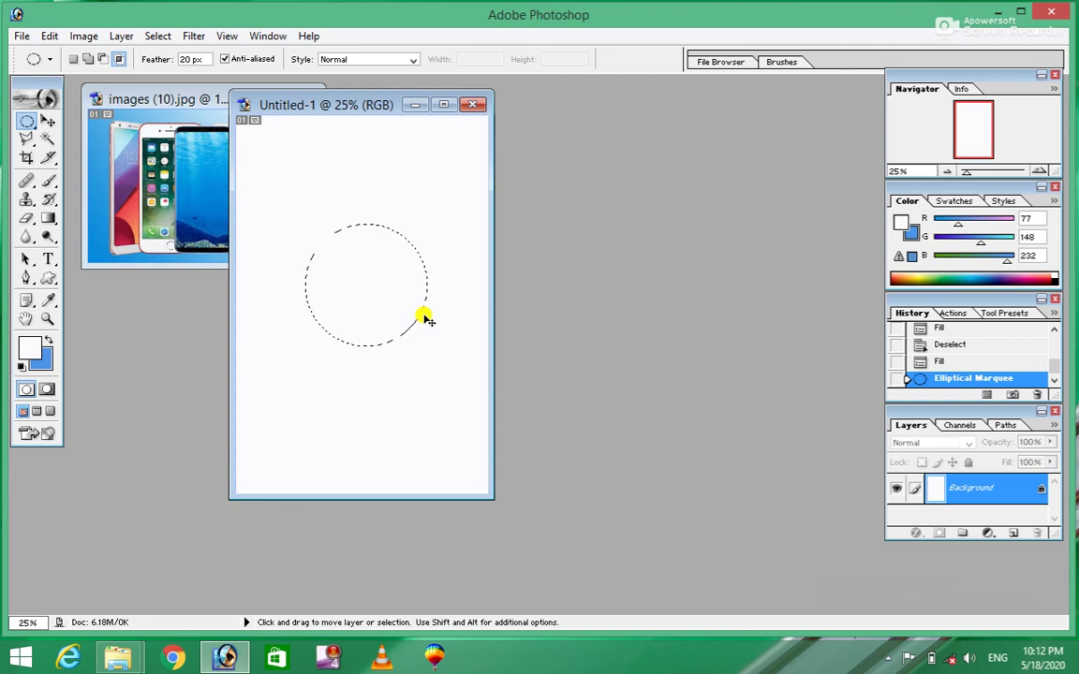
{"action": "key", "text": "ctrl+BackSpace"}
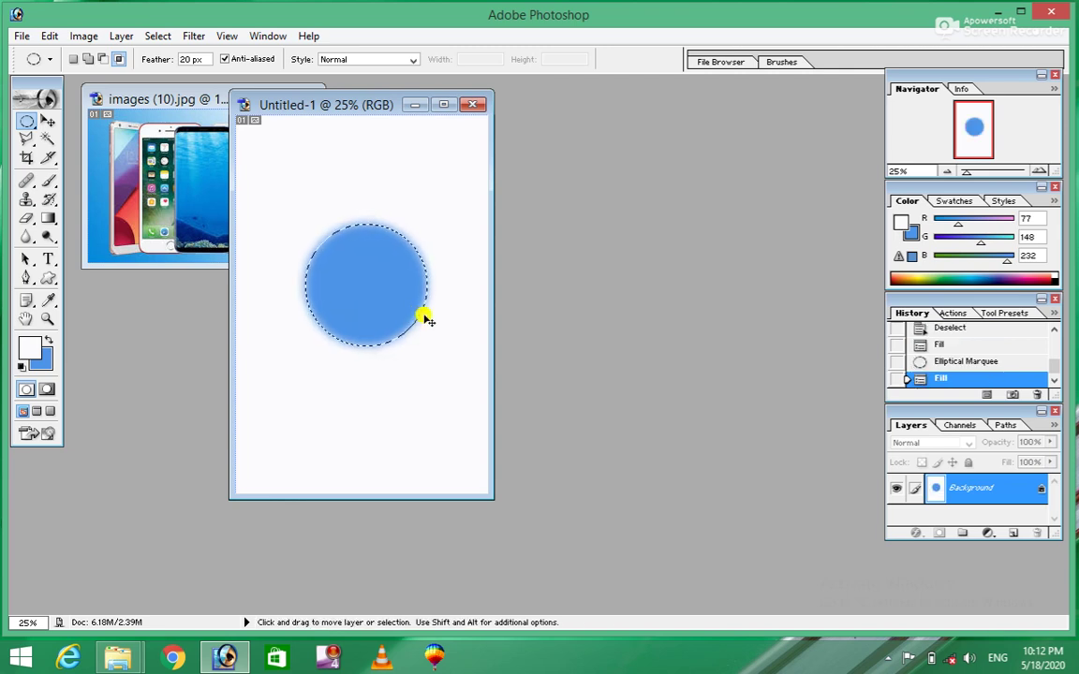
{"action": "key", "text": "ctrl+d"}
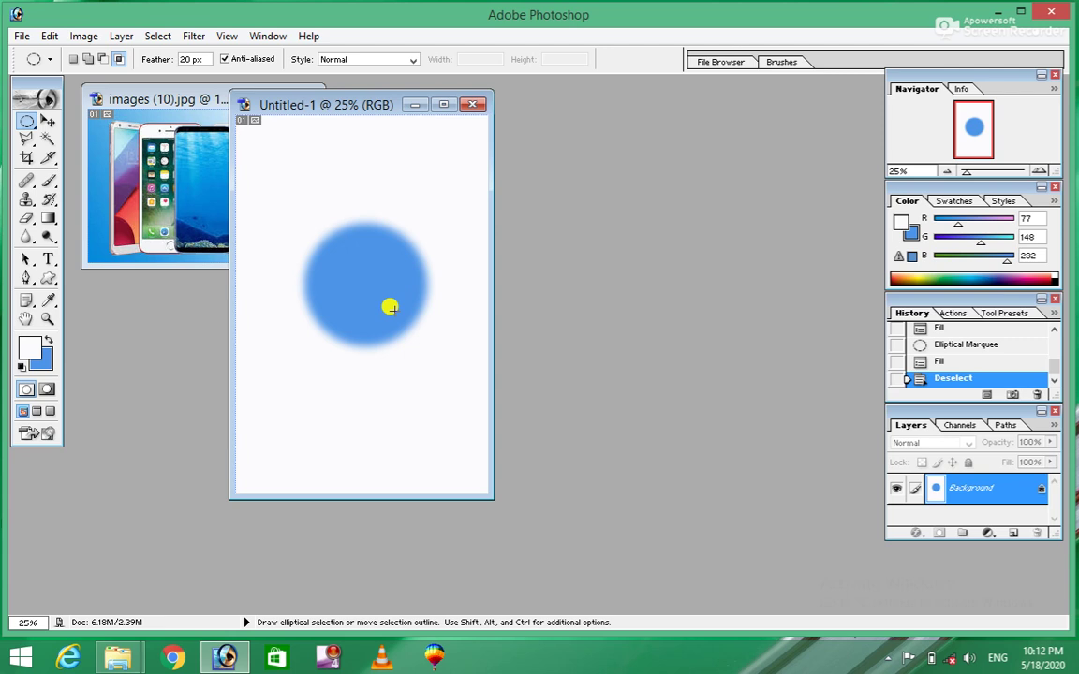
{"action": "key", "text": "ctrl+alt+z"}
{"action": "key", "text": "ctrl+alt+z"}
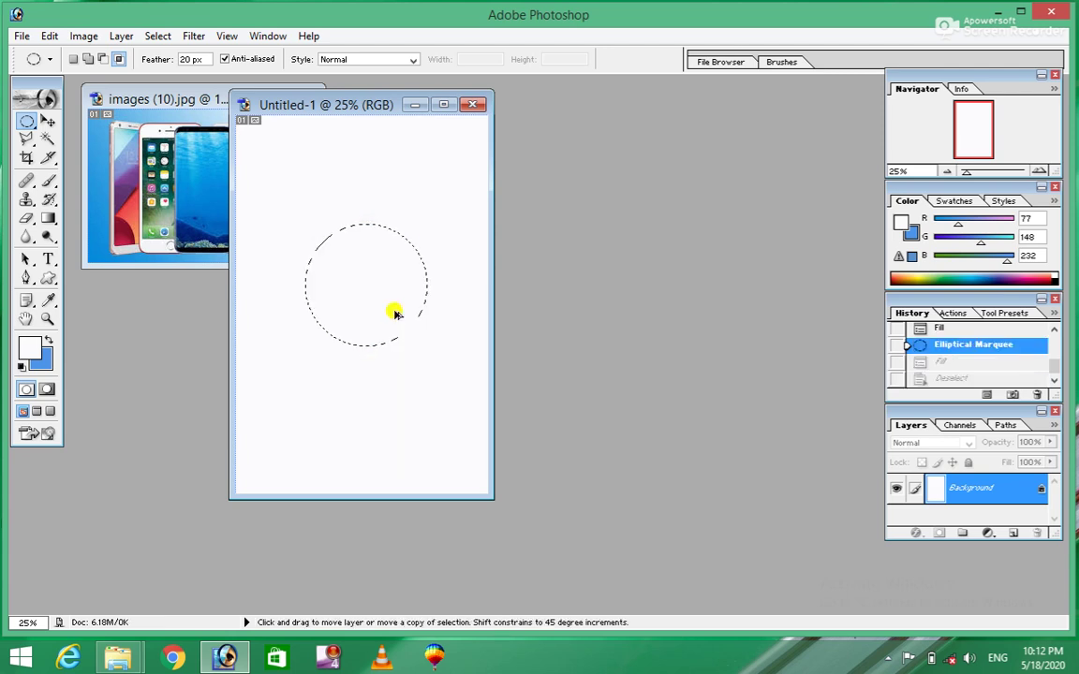
{"action": "key", "text": "ctrl+alt+z"}
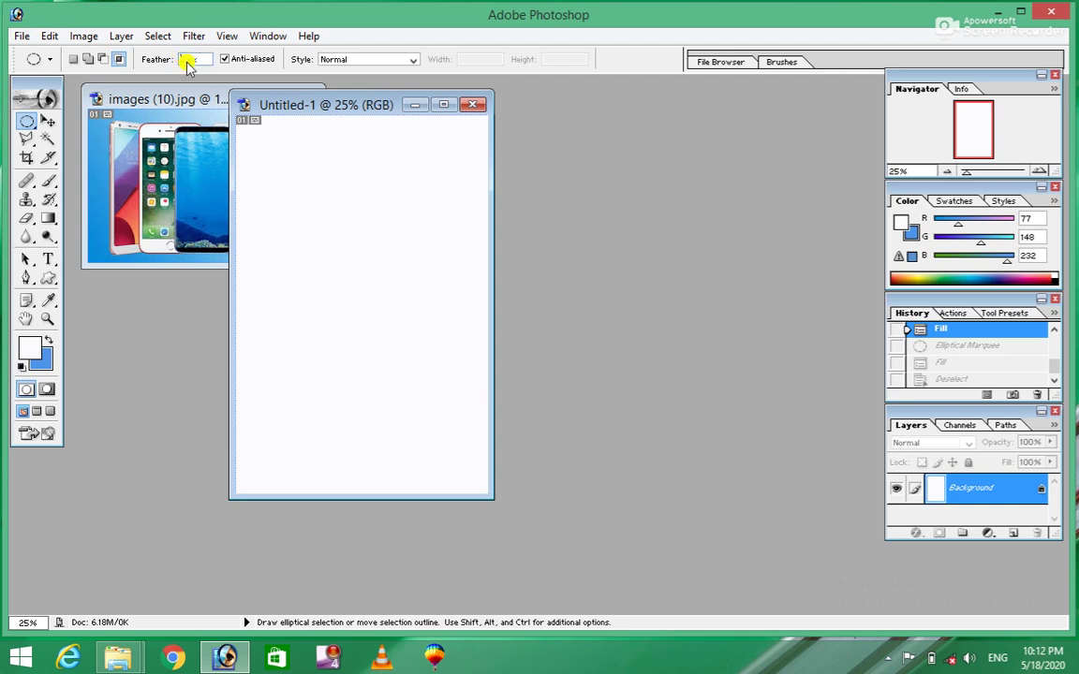
{"action": "type", "text": "5"}
Step: Fill a one-pixel row across the upper canvas using the Single Row Marquee
{"action": "left_click", "coordinate": [27, 123]}
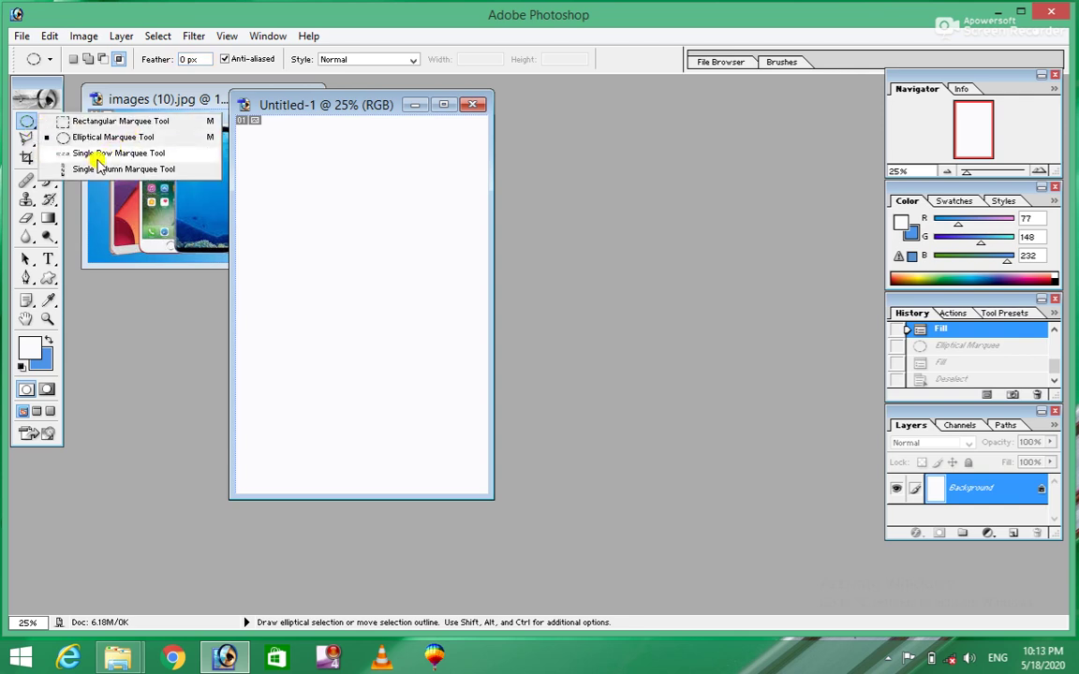
{"action": "left_click", "coordinate": [99, 155]}
{"action": "left_click_drag", "start_coordinate": [245, 170], "coordinate": [332, 194]}
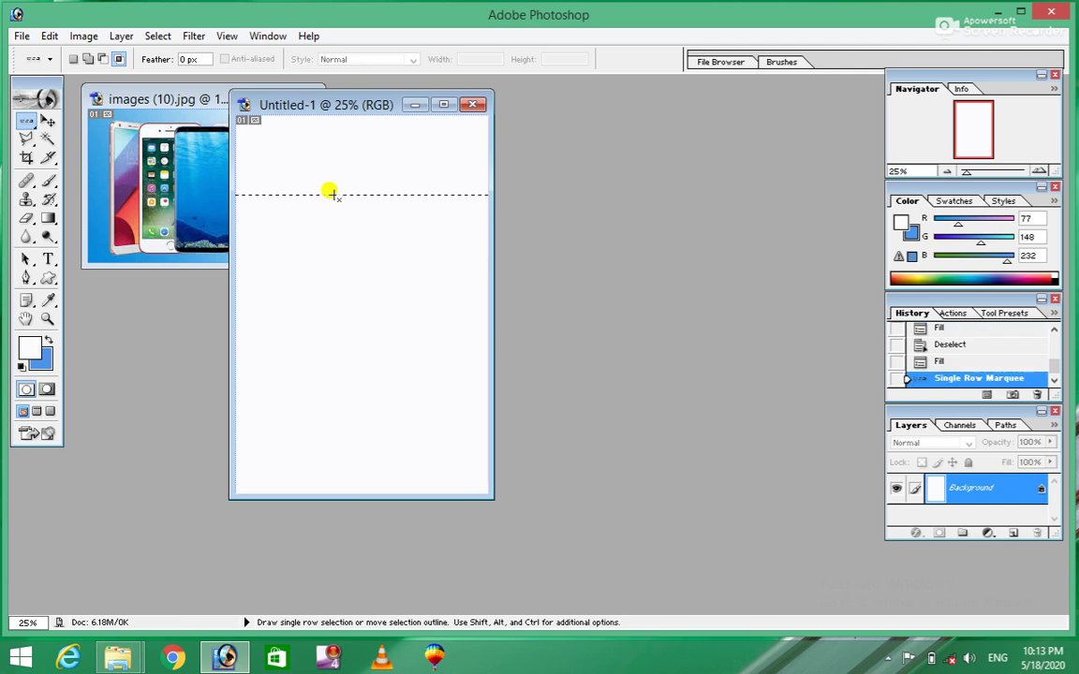
{"action": "key", "text": "ctrl+BackSpace"}
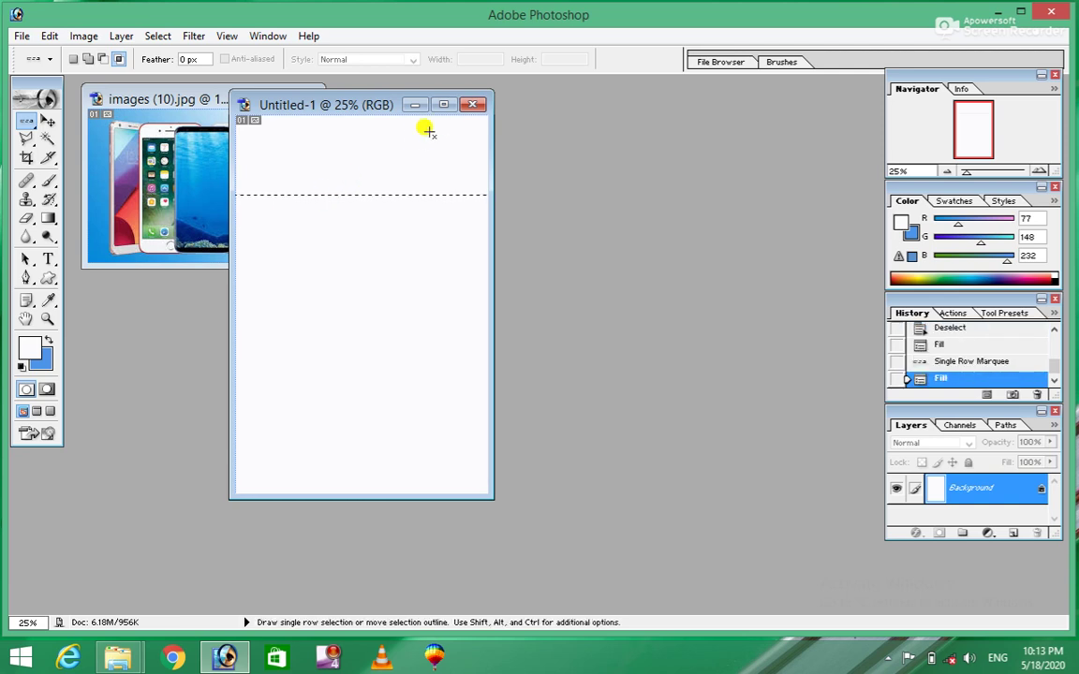
{"action": "left_click", "coordinate": [445, 105]}
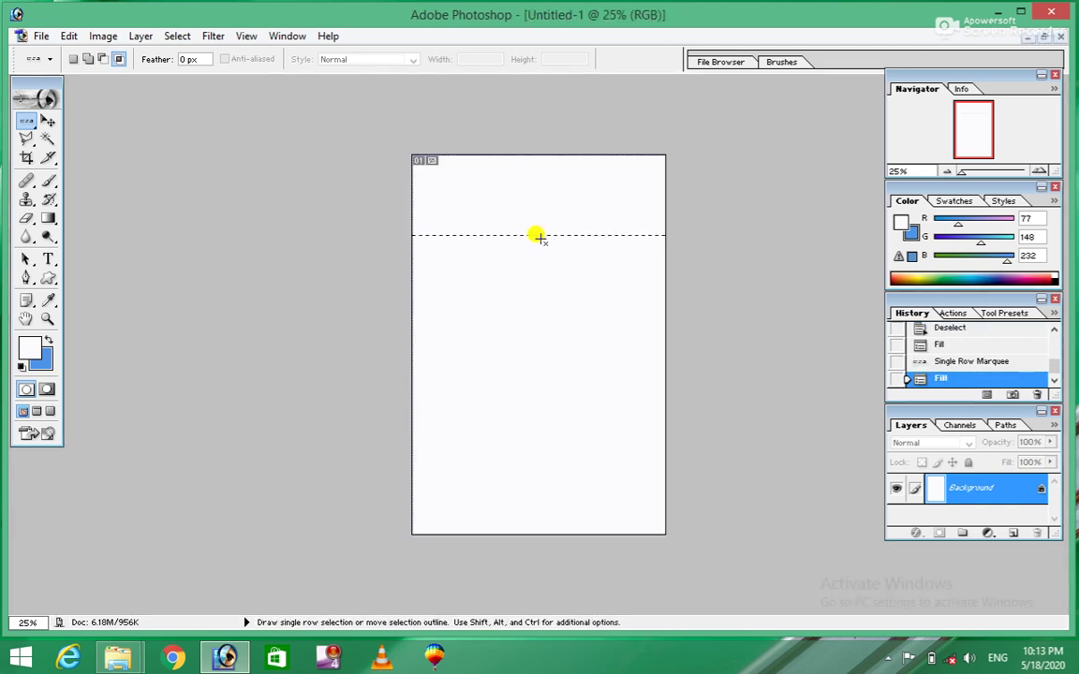
{"action": "key", "text": "ctrl+plus"}
{"action": "key", "text": "ctrl+plus"}
{"action": "key", "text": "ctrl+plus"}
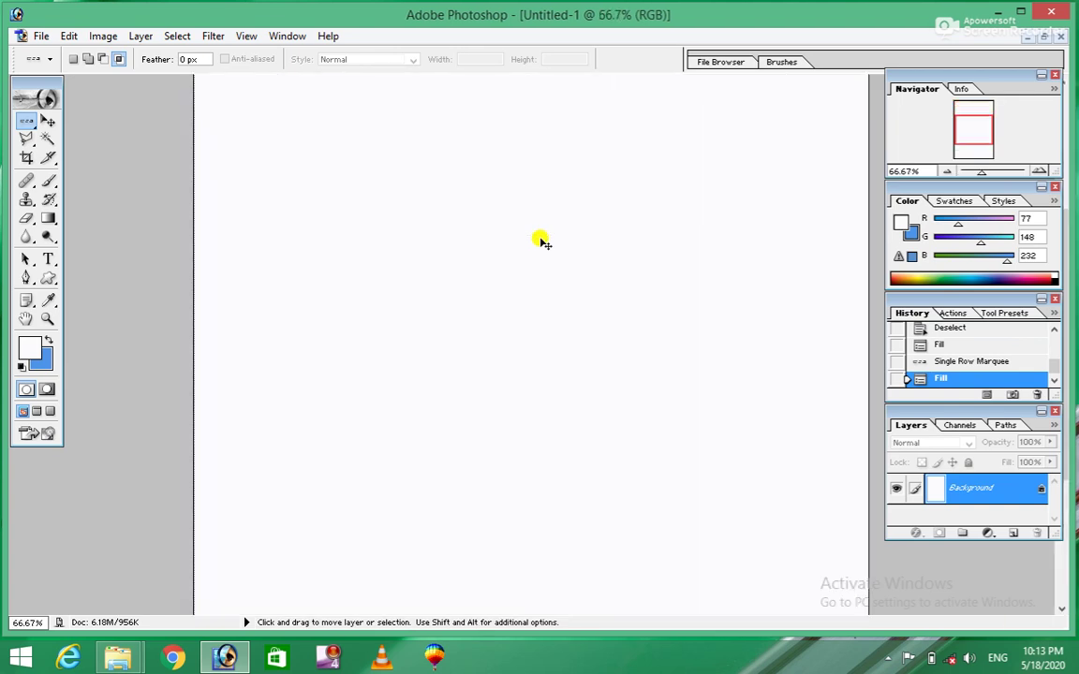
{"action": "key", "text": "ctrl+plus"}
{"action": "left_click", "coordinate": [497, 125]}
{"action": "key", "text": "ctrl+BackSpace"}
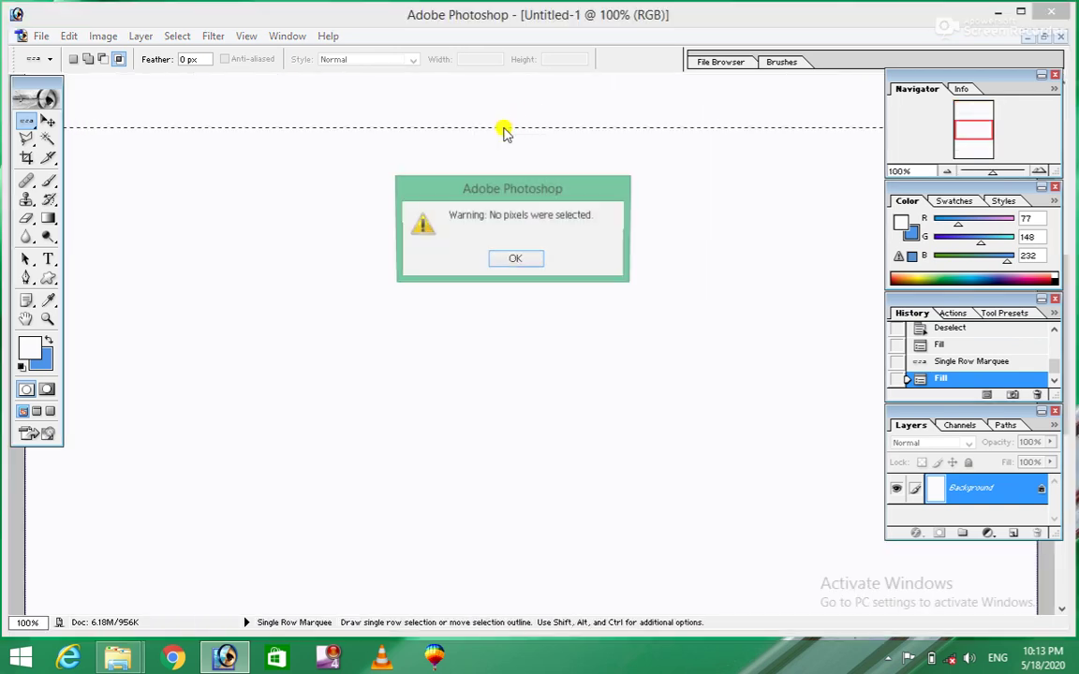
{"action": "left_click", "coordinate": [520, 259]}
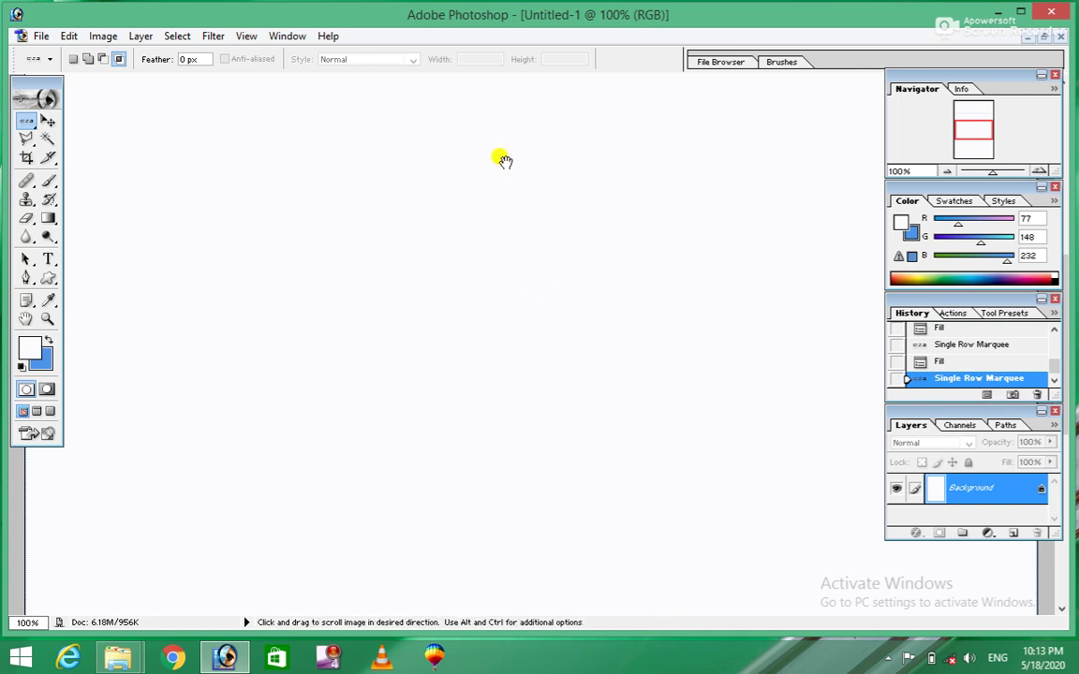
Step: Fill a second one-pixel row lower down, inspect it zoomed in, then deselect
{"action": "left_click_drag", "start_coordinate": [325, 271], "coordinate": [376, 282]}
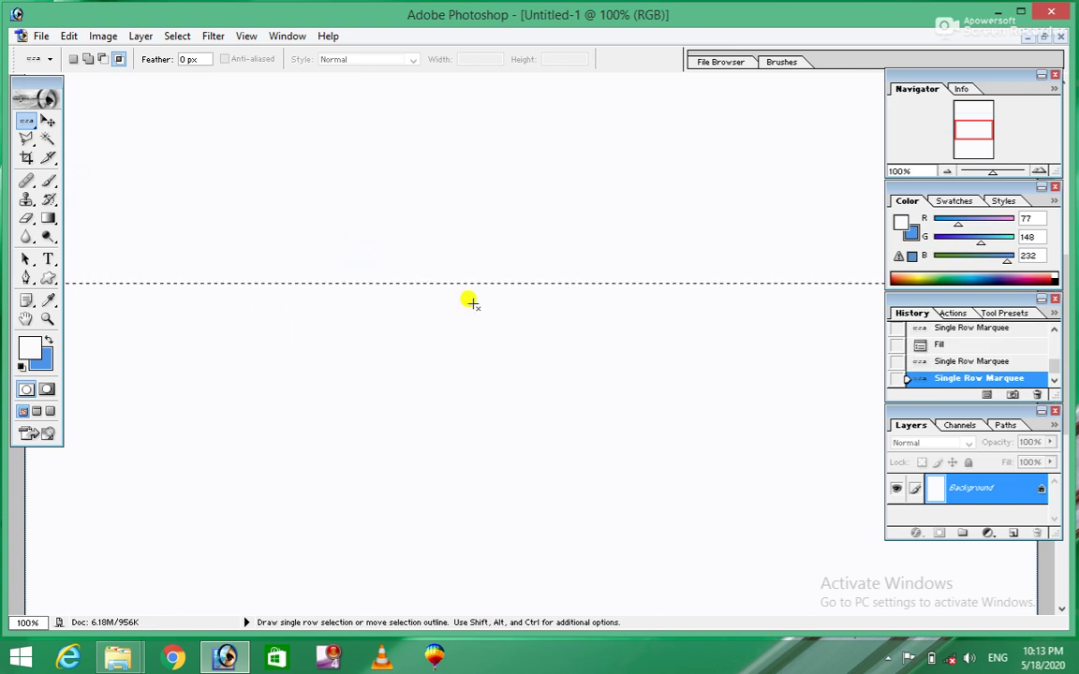
{"action": "key", "text": "ctrl+BackSpace"}
{"action": "key", "text": "ctrl+BackSpace"}
{"action": "key", "text": "ctrl+BackSpace"}
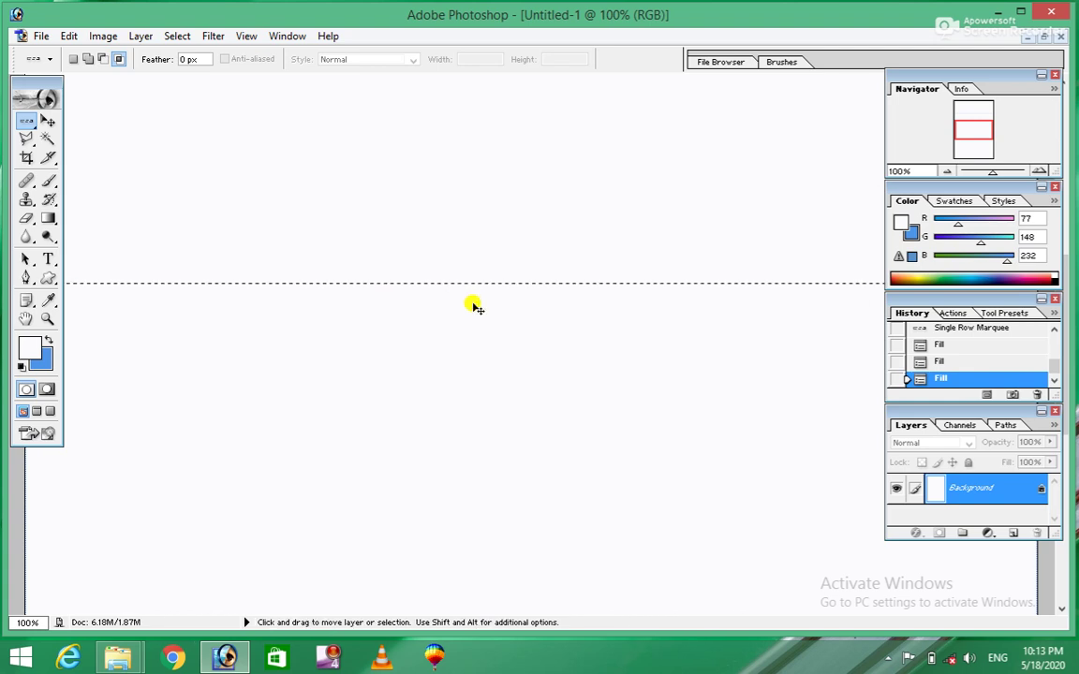
{"action": "key", "text": "ctrl+plus"}
{"action": "key", "text": "ctrl+plus"}
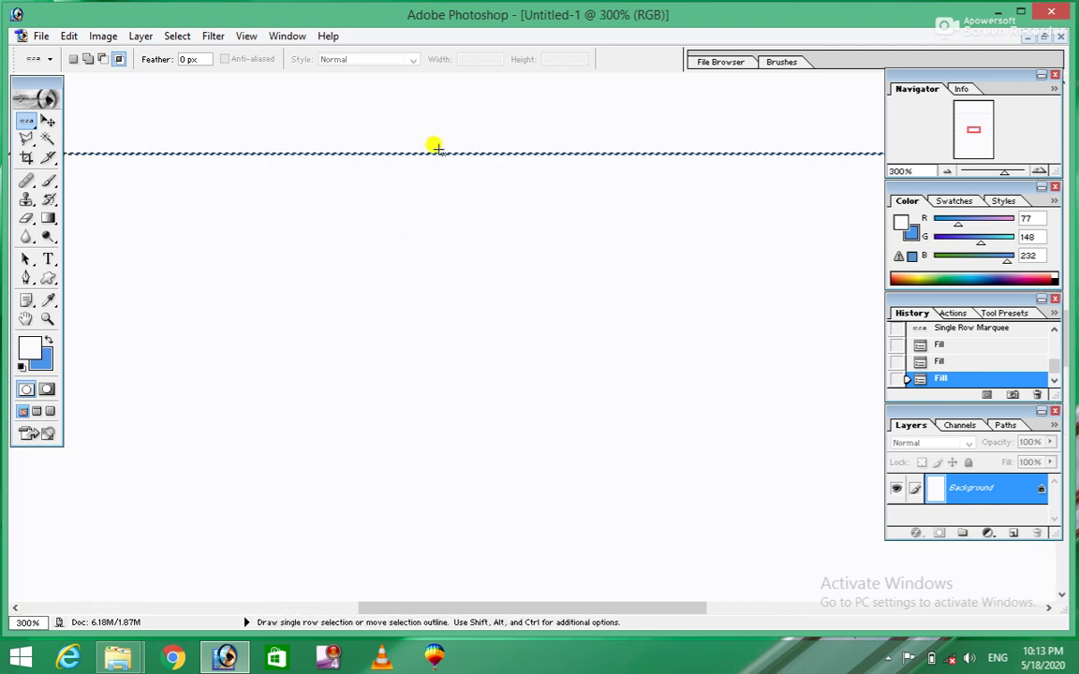
{"action": "key", "text": "space"}
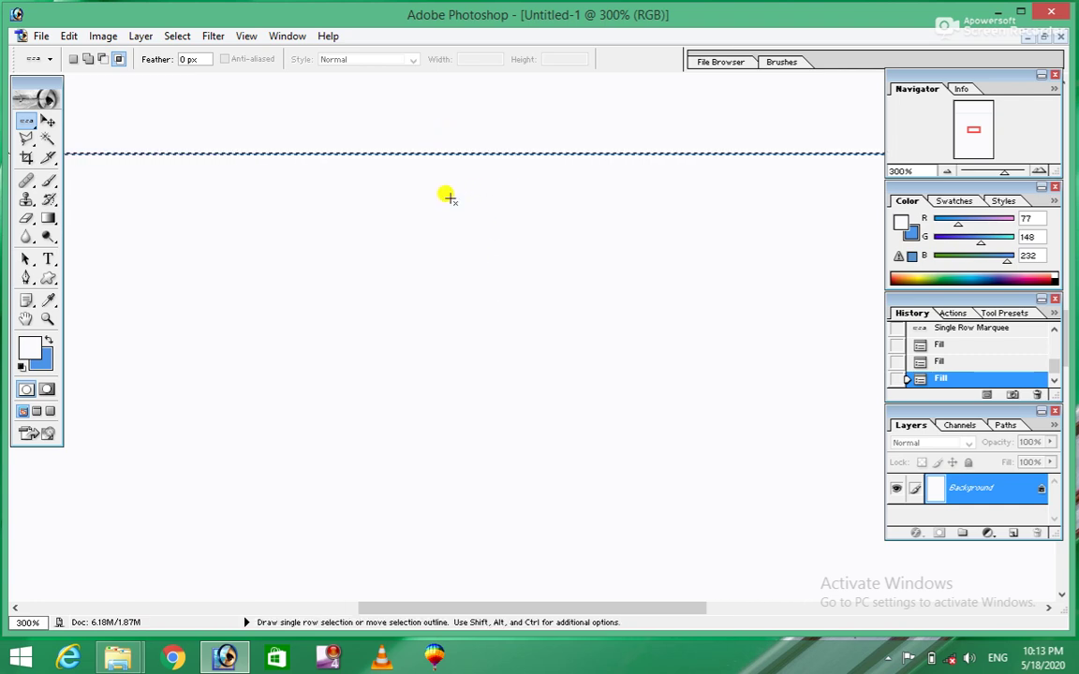
{"action": "key", "text": "ctrl+plus"}
{"action": "key", "text": "ctrl+plus"}
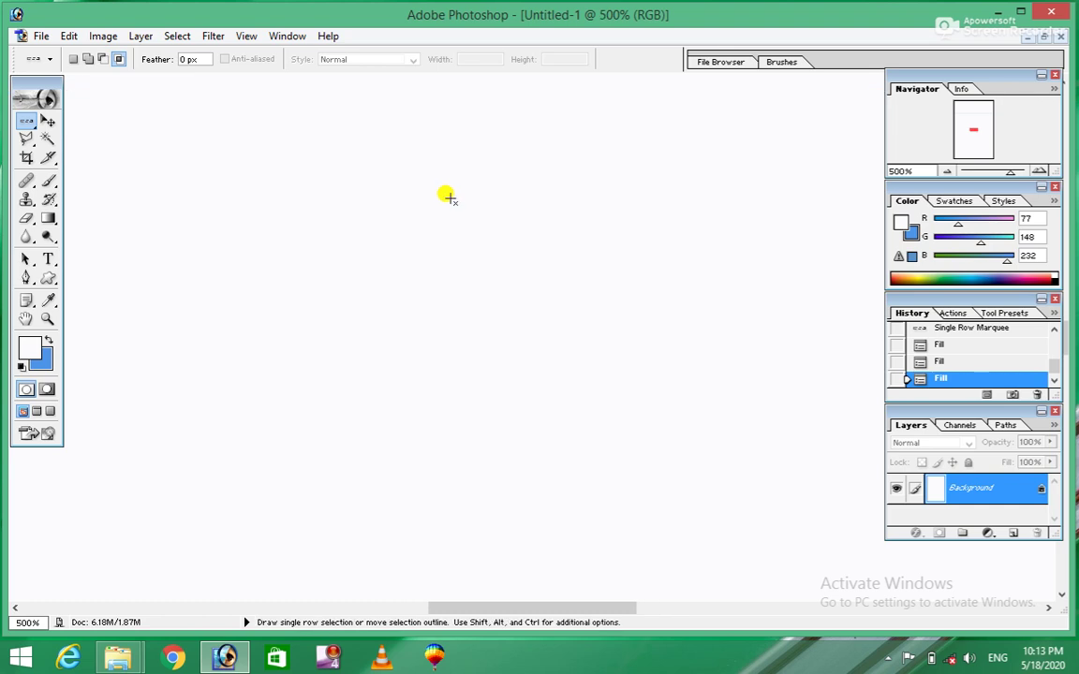
{"action": "key", "text": "space"}
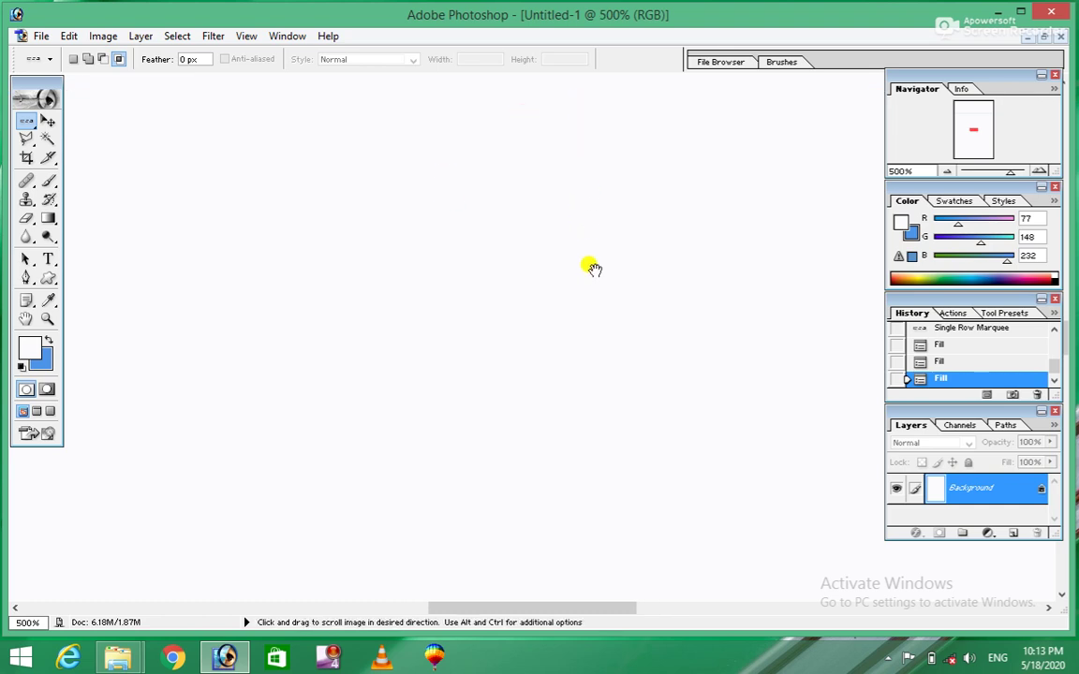
{"action": "key", "text": "ctrl"}
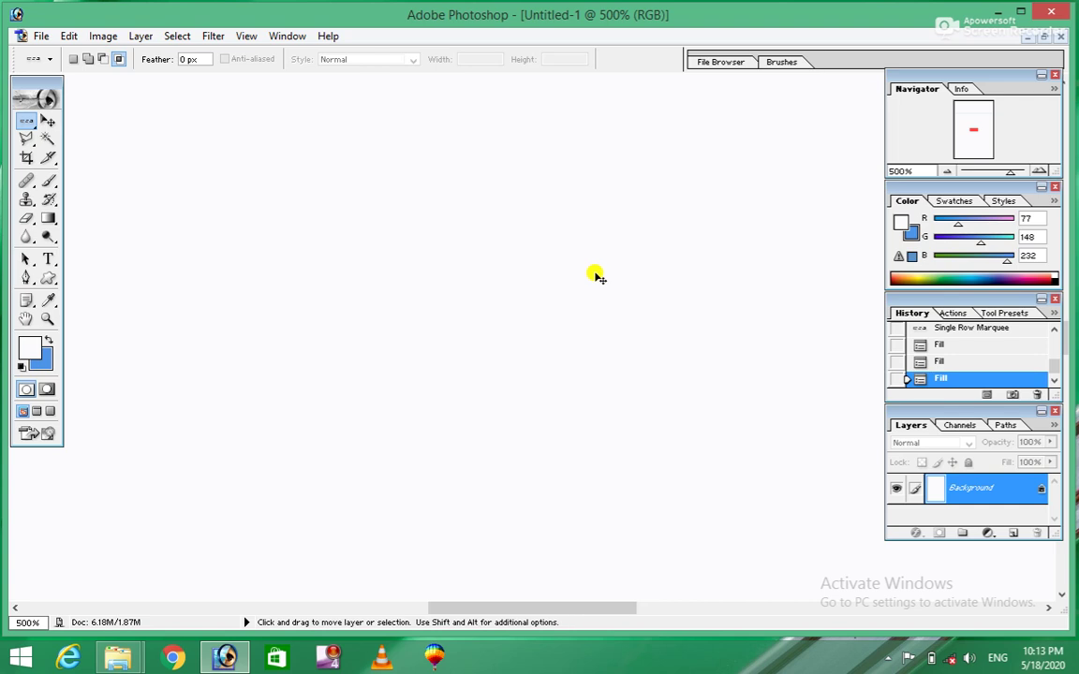
{"action": "key", "text": "ctrl+minus"}
{"action": "key", "text": "ctrl+minus"}
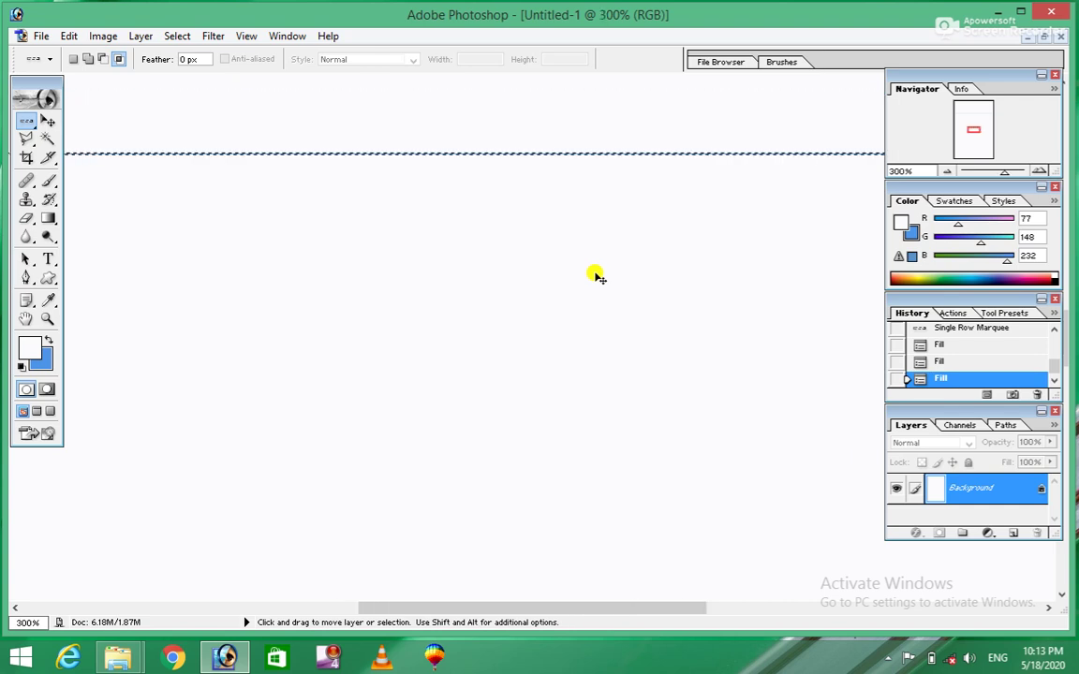
{"action": "key", "text": "ctrl+minus"}
{"action": "key", "text": "ctrl+minus"}
{"action": "key", "text": "ctrl+minus"}
{"action": "key", "text": "ctrl+minus"}
{"action": "key", "text": "ctrl+minus"}
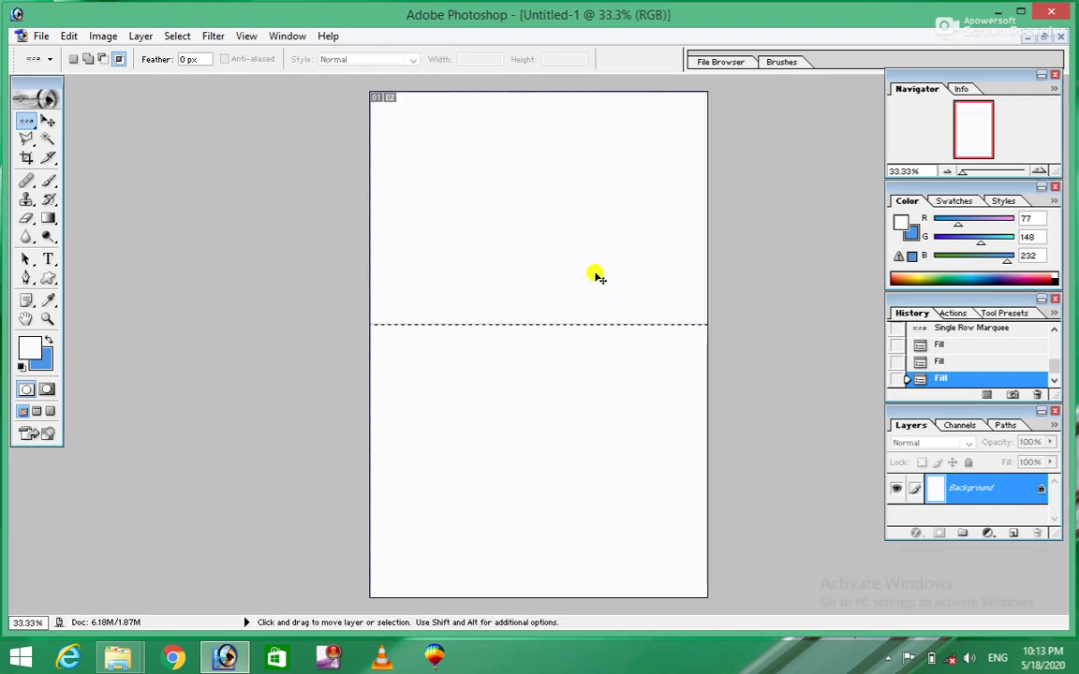
{"action": "key", "text": "ctrl+minus"}
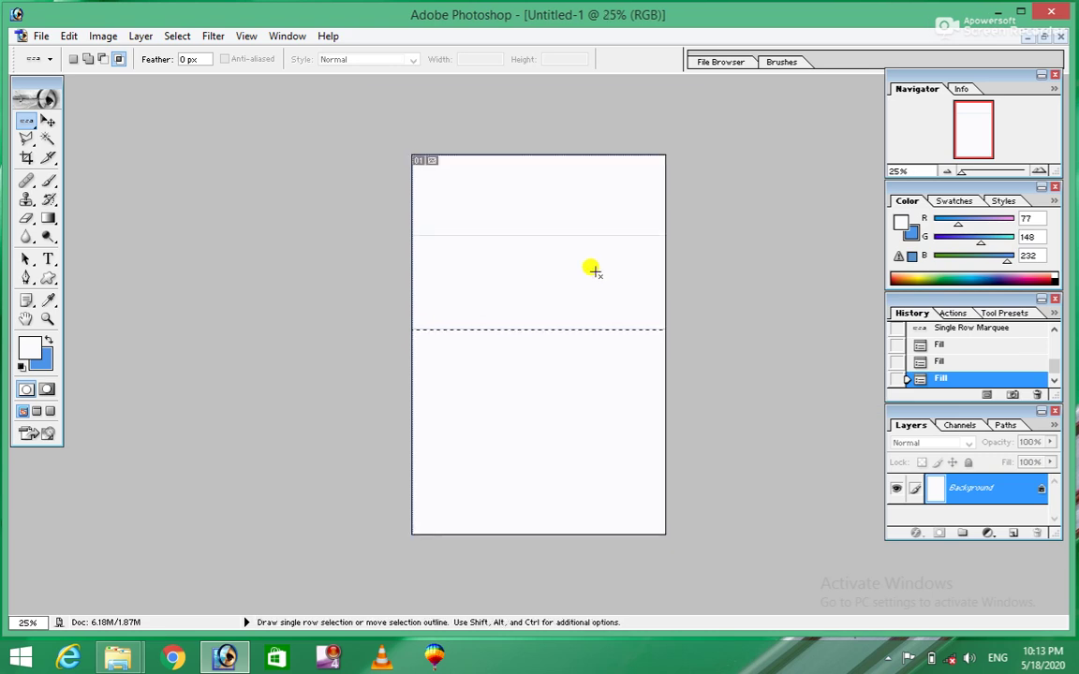
{"action": "key", "text": "ctrl+d"}
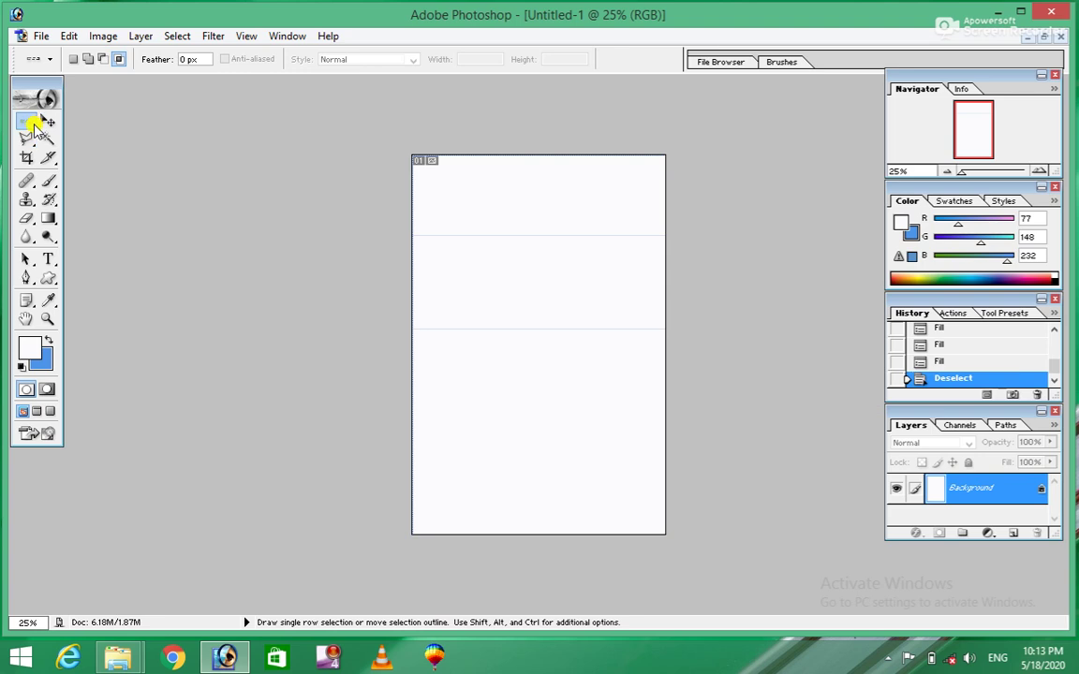
Step: Draw two one-pixel vertical lines, left of centre and further right, with Single Column Marquee
{"action": "right_click", "coordinate": [27, 123]}
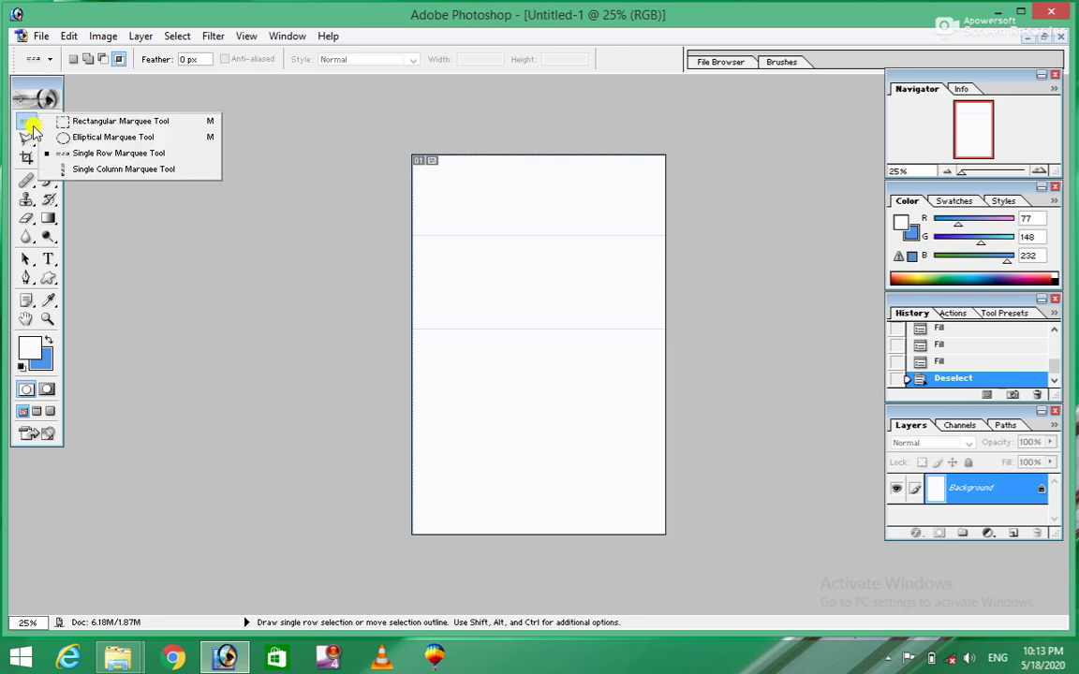
{"action": "left_click", "coordinate": [93, 170]}
{"action": "left_click_drag", "start_coordinate": [523, 215], "coordinate": [523, 375]}
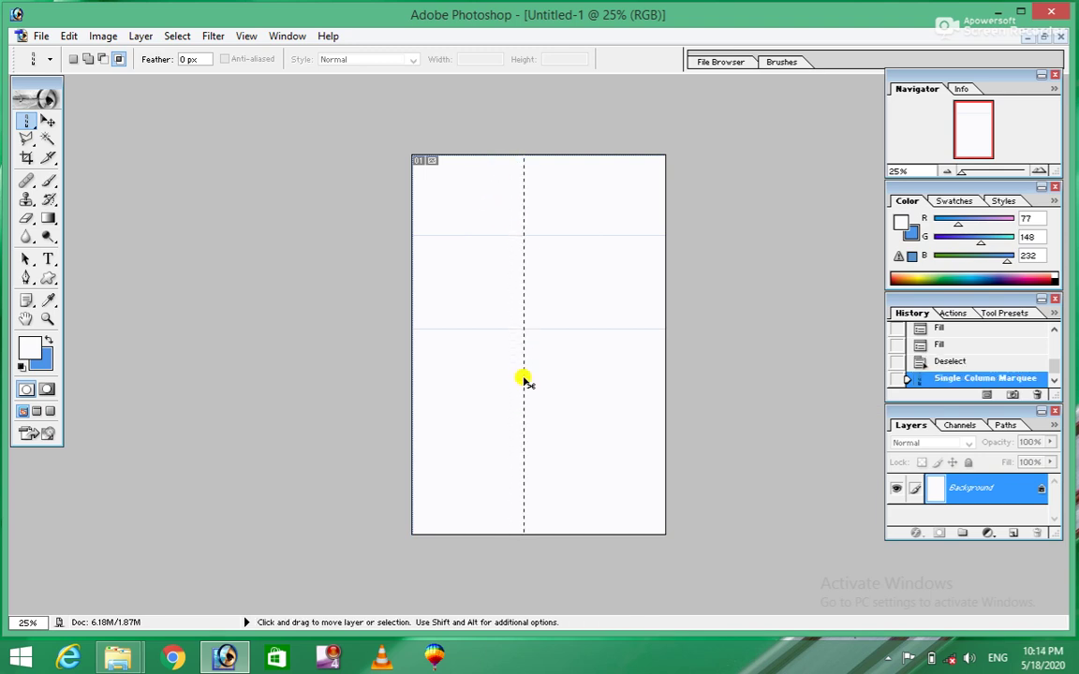
{"action": "key", "text": "ctrl+BackSpace"}
{"action": "key", "text": "ctrl+d"}
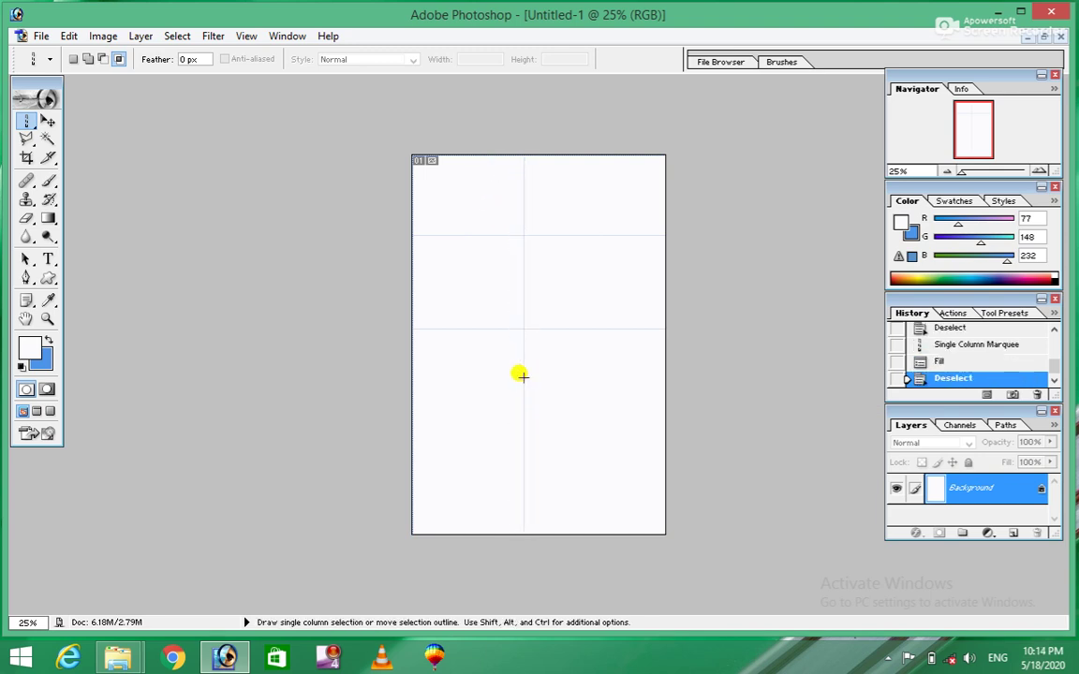
{"action": "left_click_drag", "start_coordinate": [566, 152], "coordinate": [576, 373]}
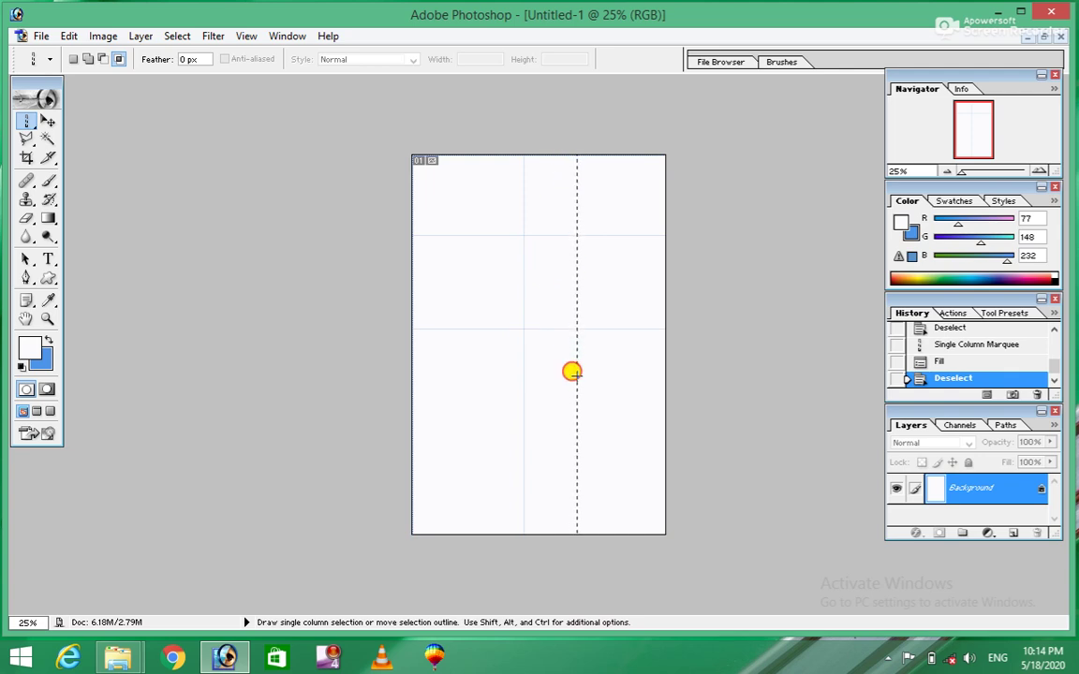
{"action": "key", "text": "ctrl+BackSpace"}
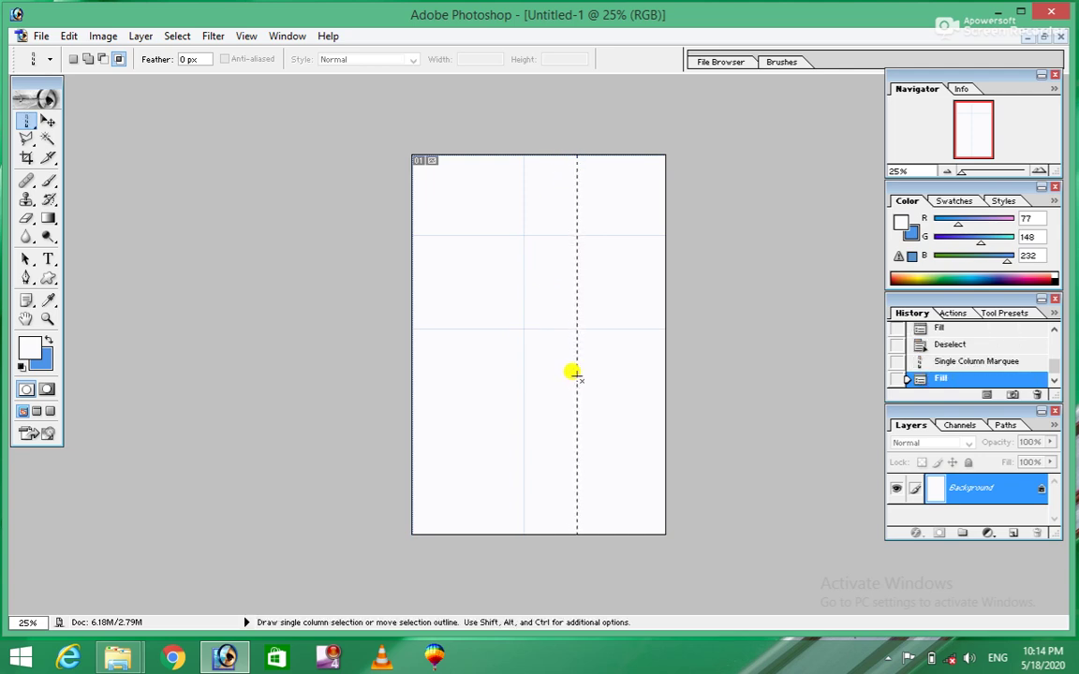
{"action": "key", "text": "ctrl+d"}
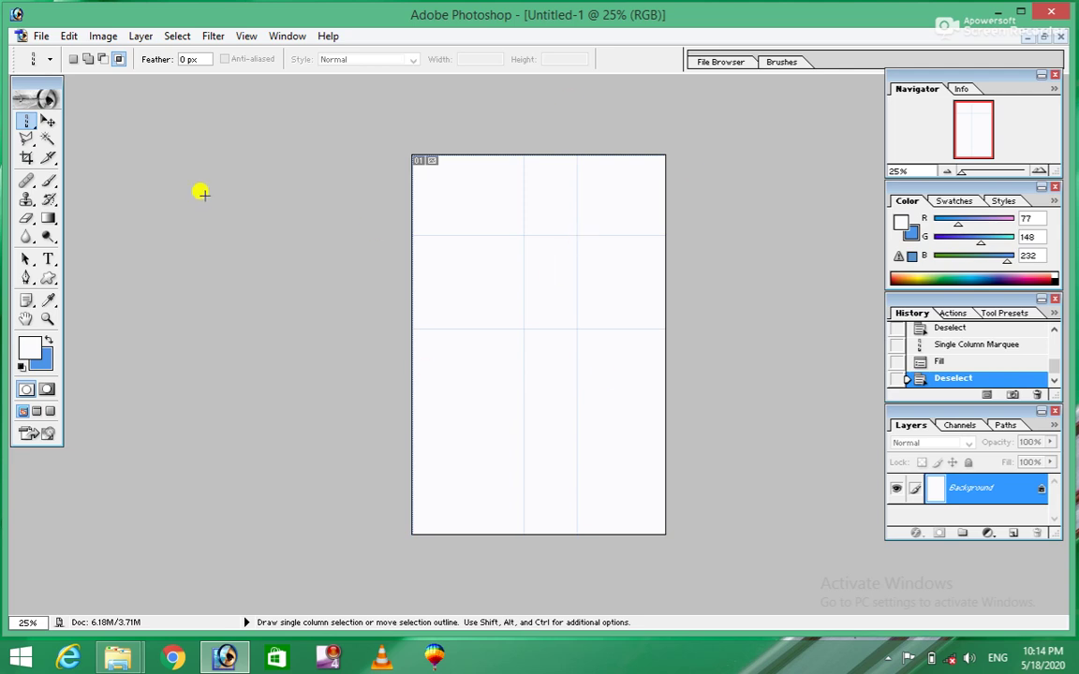
{"action": "left_click", "coordinate": [1043, 35]}
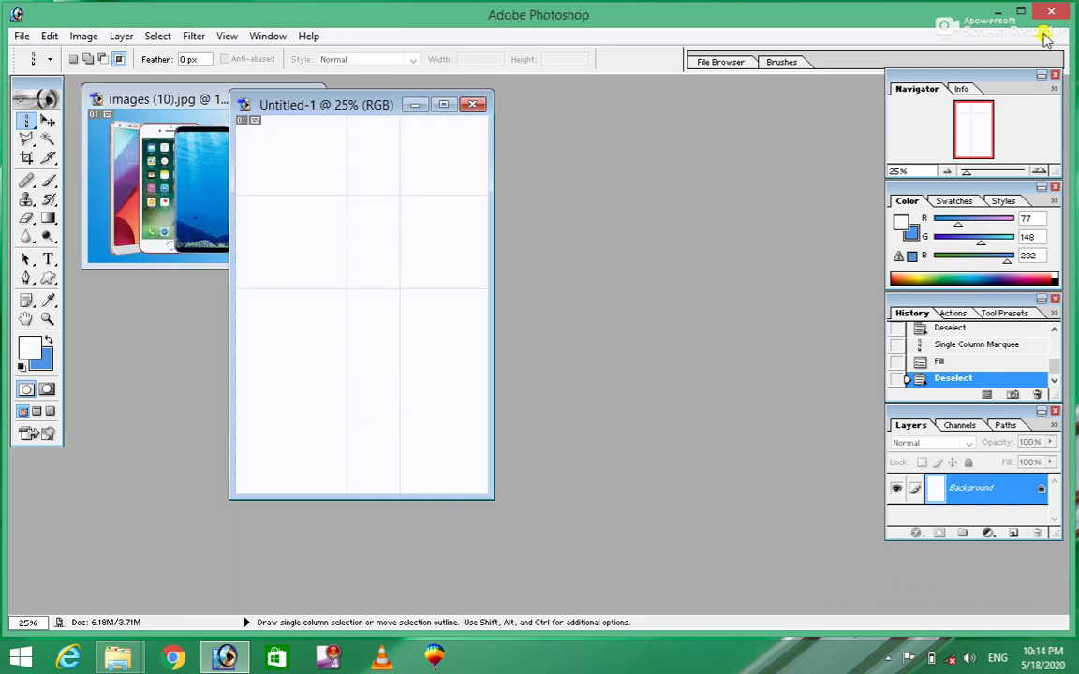
Step: Move the grid page aside and Magic Wand-select the white phone in images (10).jpg
{"action": "left_click", "coordinate": [47, 120]}
{"action": "left_click_drag", "start_coordinate": [372, 102], "coordinate": [475, 91]}
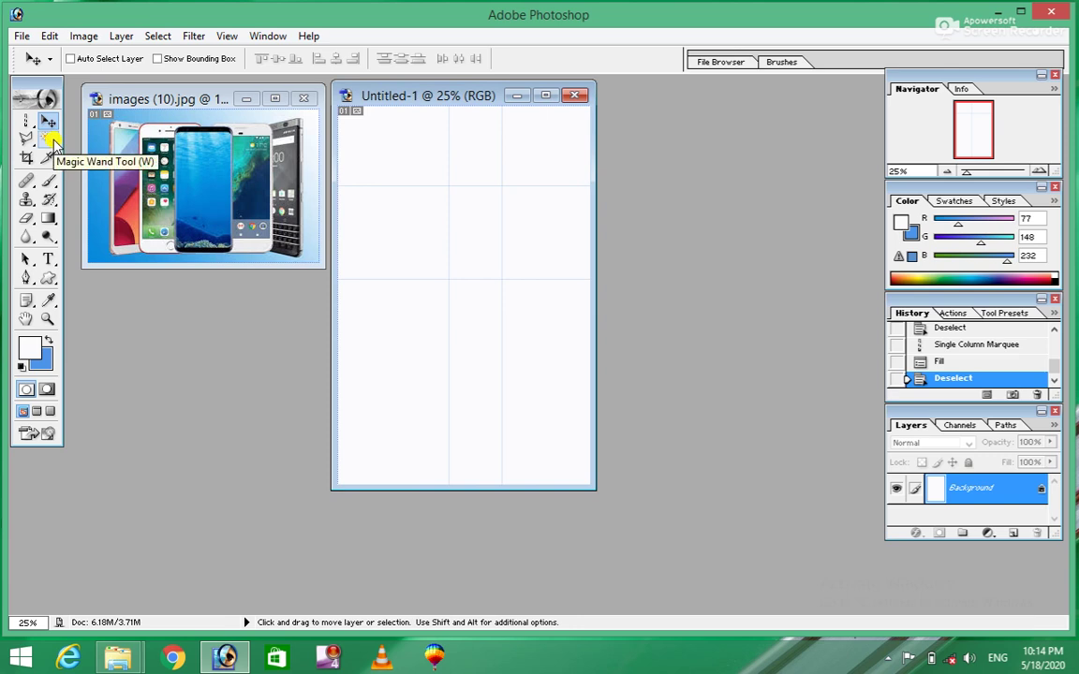
{"action": "left_click", "coordinate": [53, 140]}
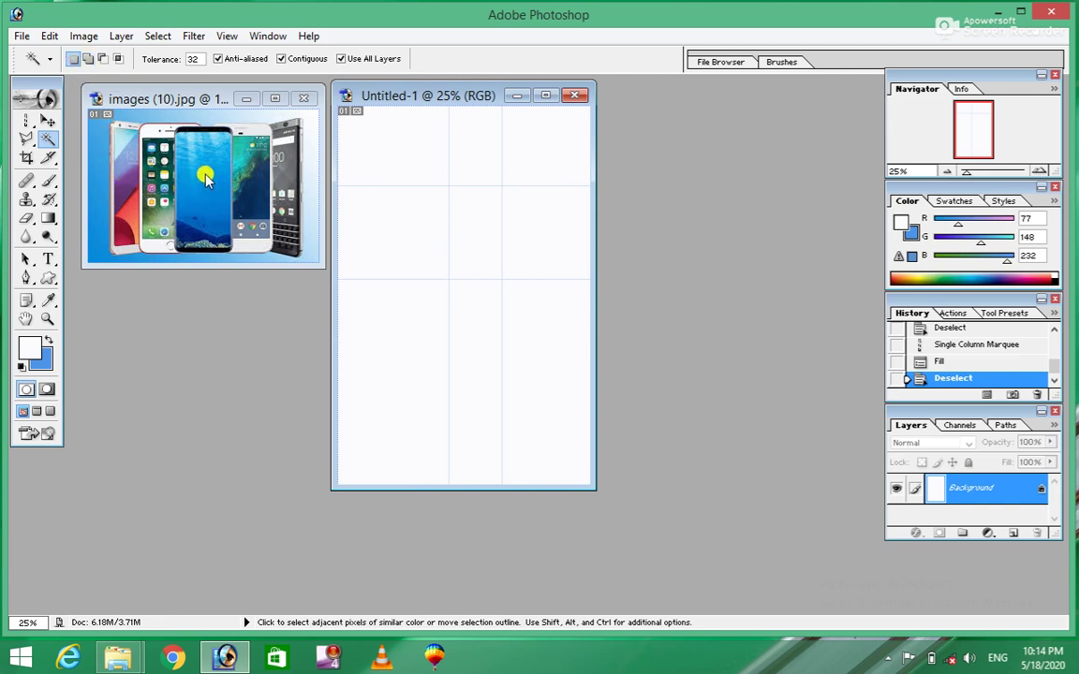
{"action": "left_click", "coordinate": [207, 166]}
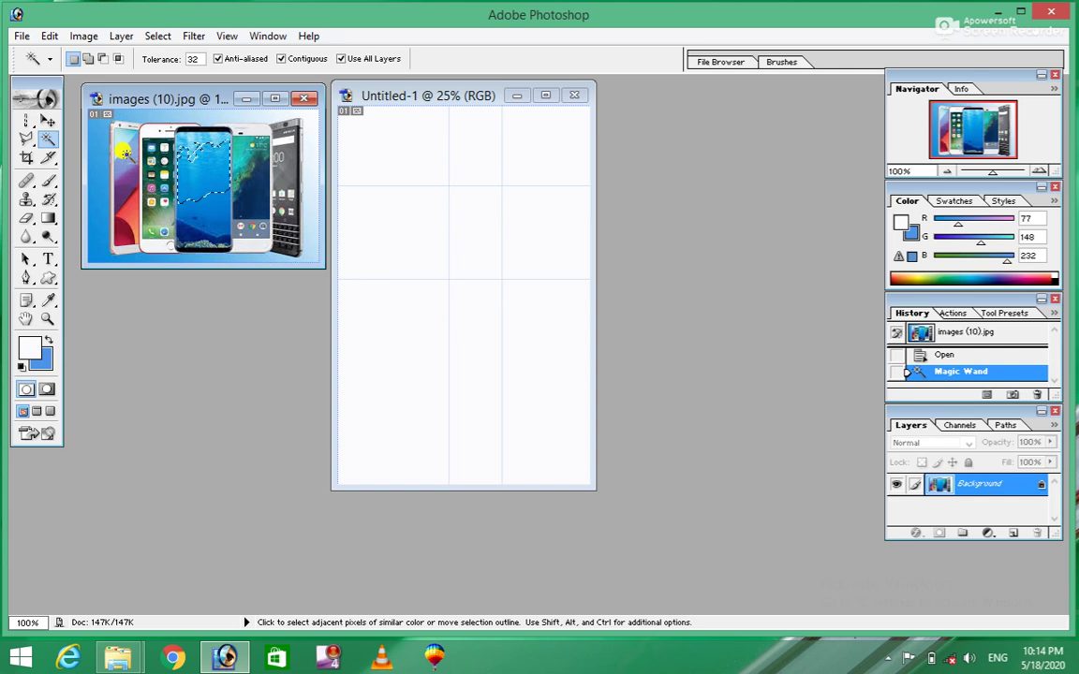
{"action": "left_click", "coordinate": [127, 156]}
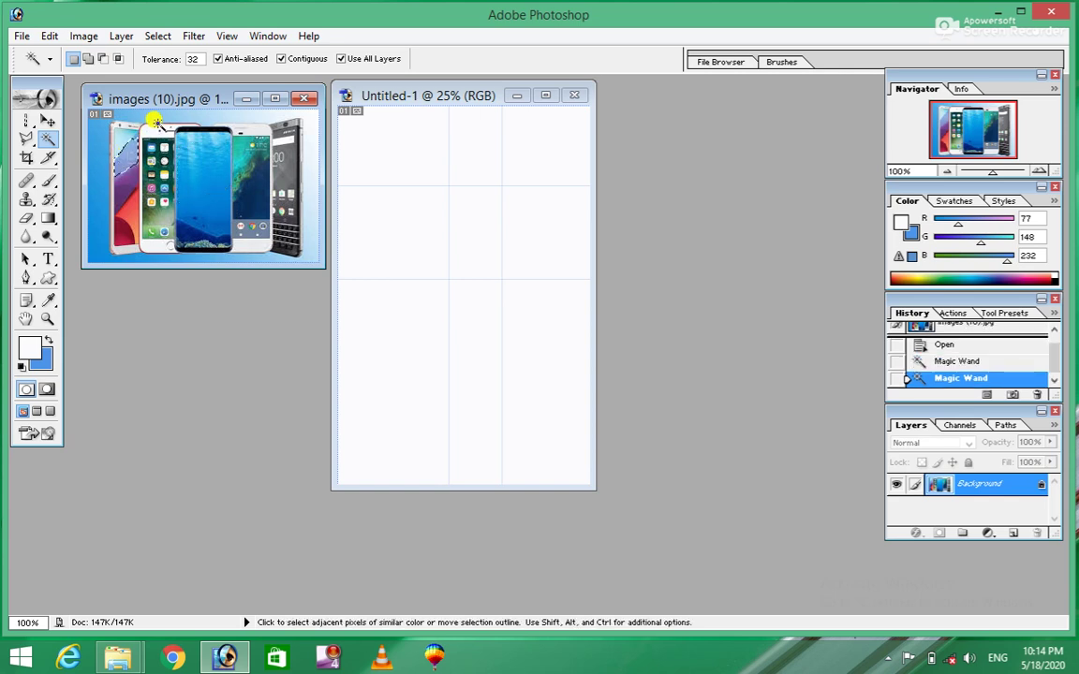
{"action": "left_click", "coordinate": [155, 132]}
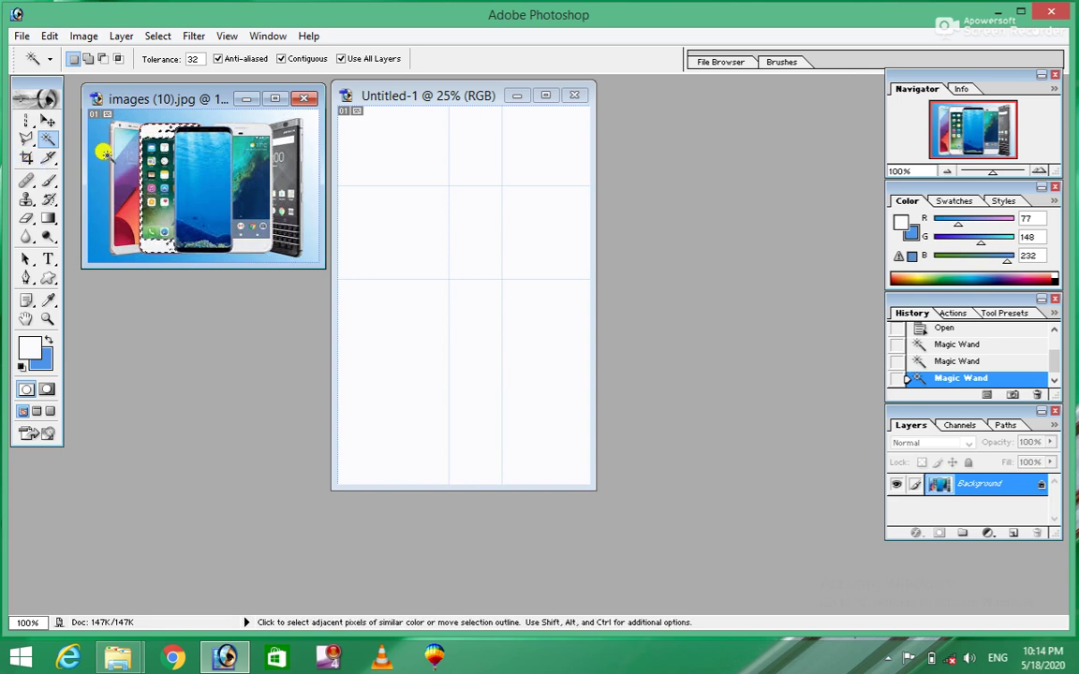
Step: With Magic Wand in Add to selection mode, add the upper and lower blue screen areas
{"action": "left_click", "coordinate": [87, 59]}
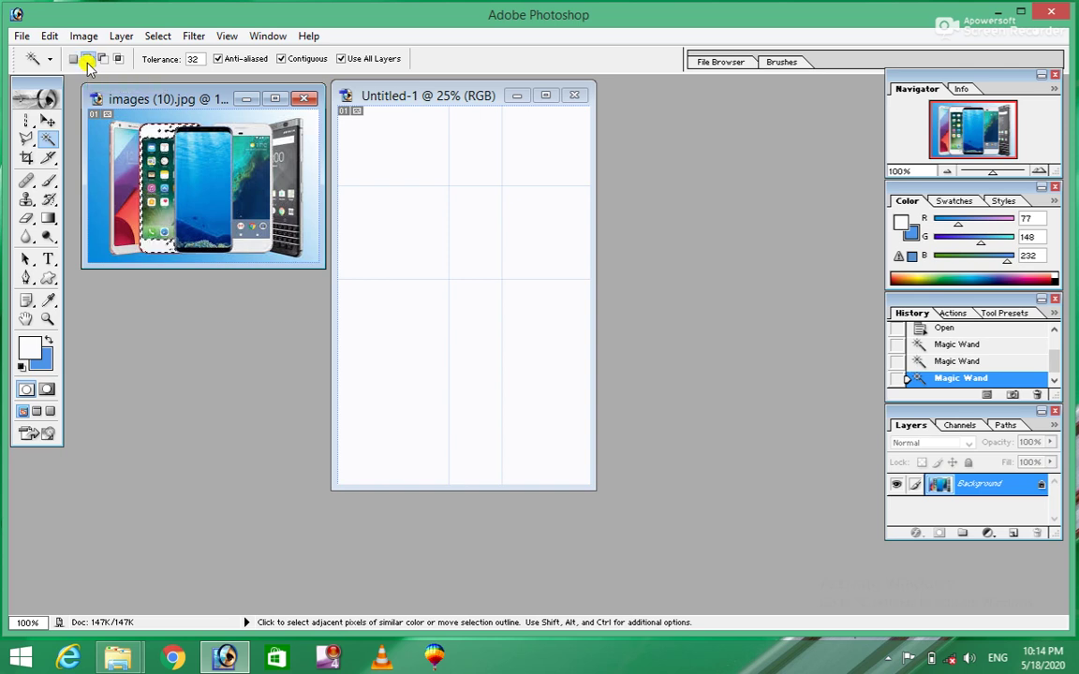
{"action": "left_click", "coordinate": [87, 60]}
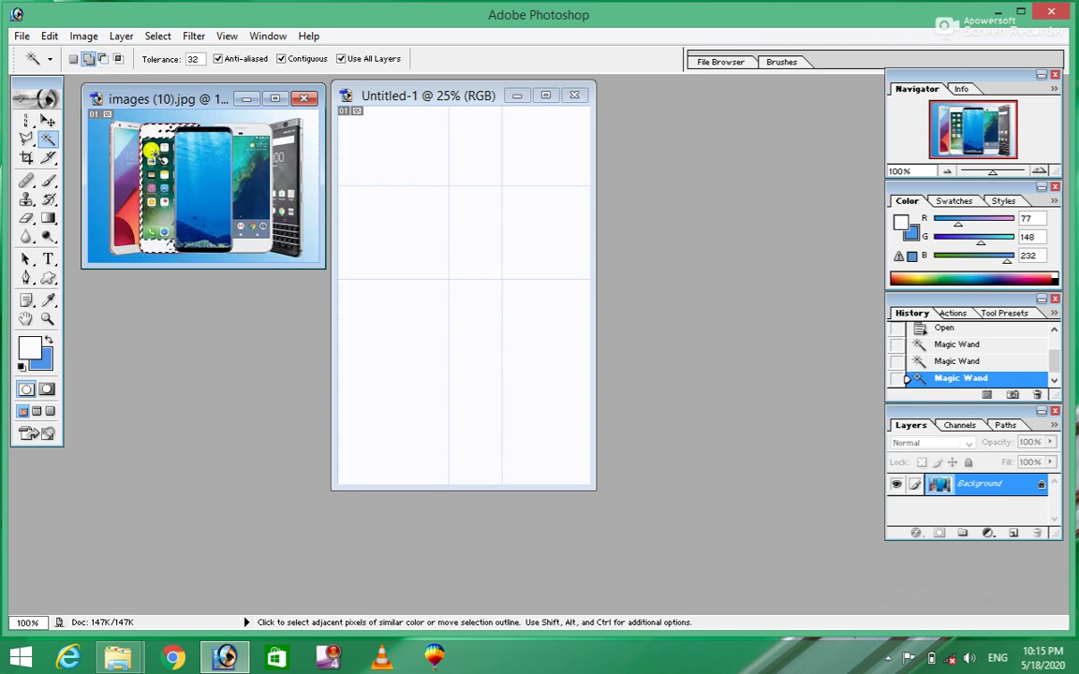
{"action": "left_click", "coordinate": [192, 161]}
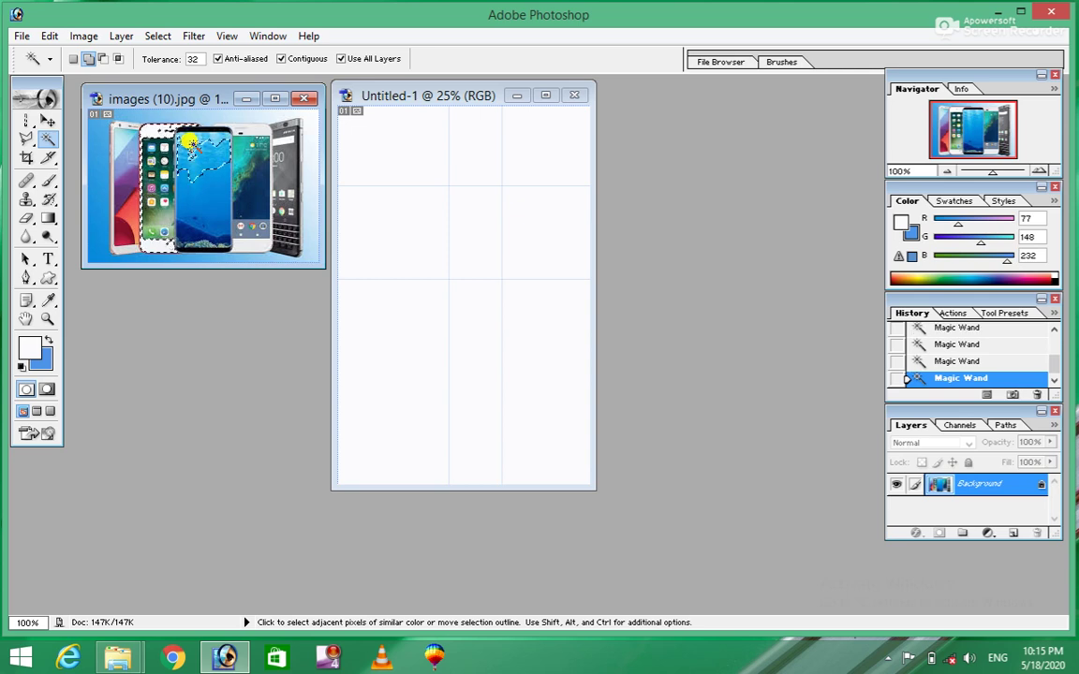
{"action": "left_click", "coordinate": [195, 228]}
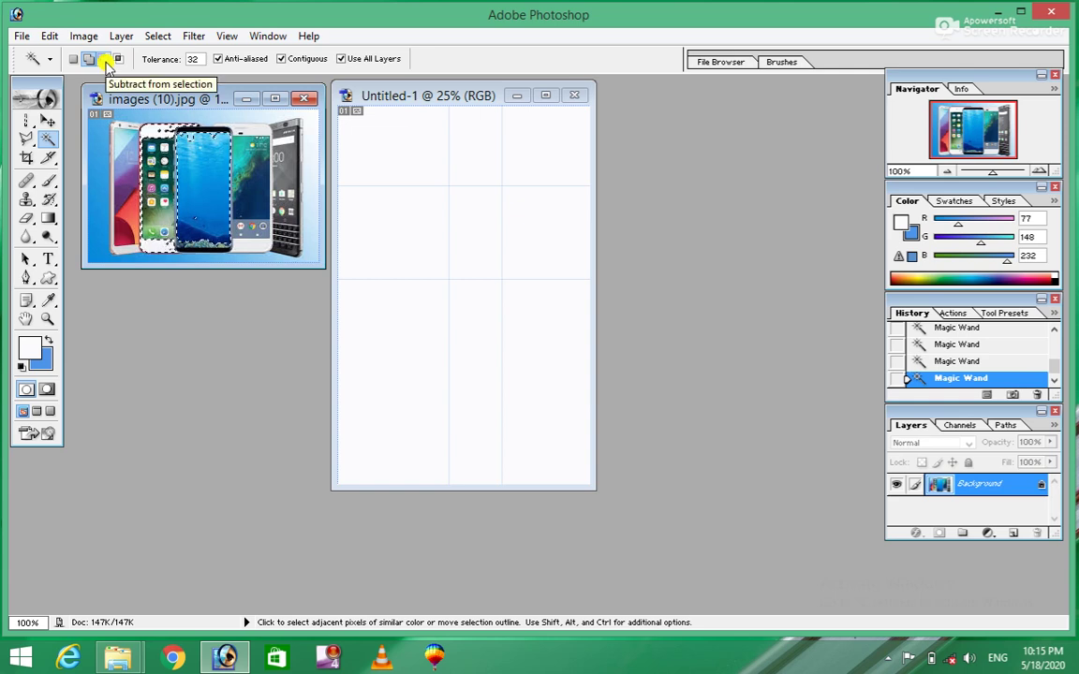
Step: Switch to Subtract from selection and remove parts of the middle phone's screen, including the top
{"action": "left_click", "coordinate": [105, 60]}
{"action": "left_click", "coordinate": [188, 217]}
{"action": "left_click", "coordinate": [196, 182]}
{"action": "left_click", "coordinate": [193, 138]}
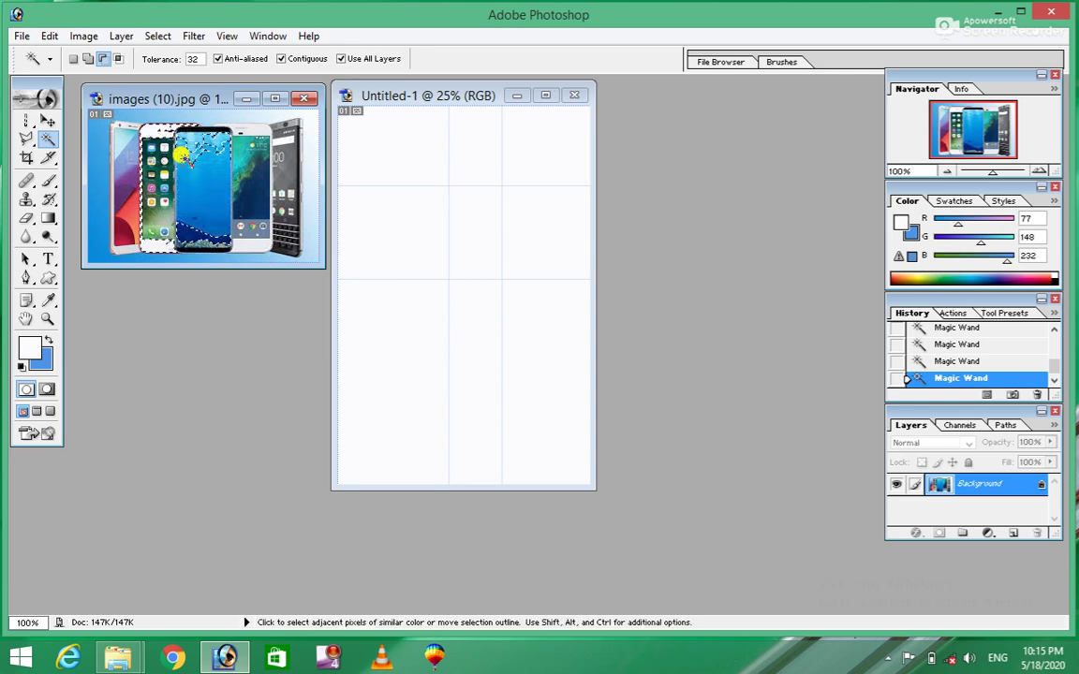
{"action": "left_click", "coordinate": [181, 152]}
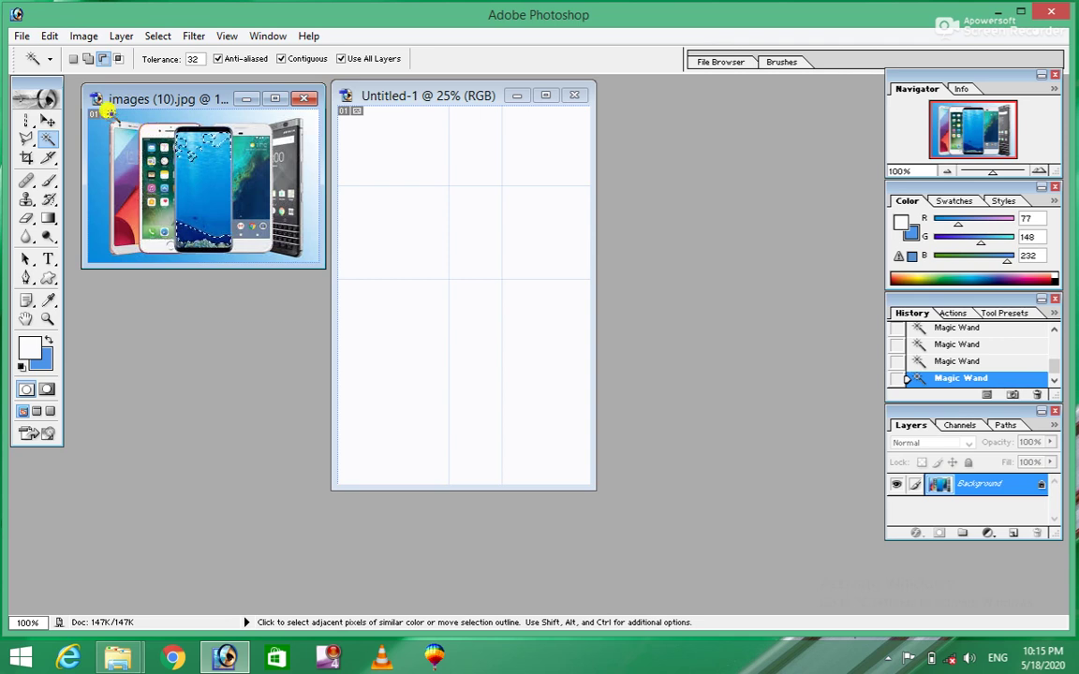
{"action": "left_click", "coordinate": [105, 61]}
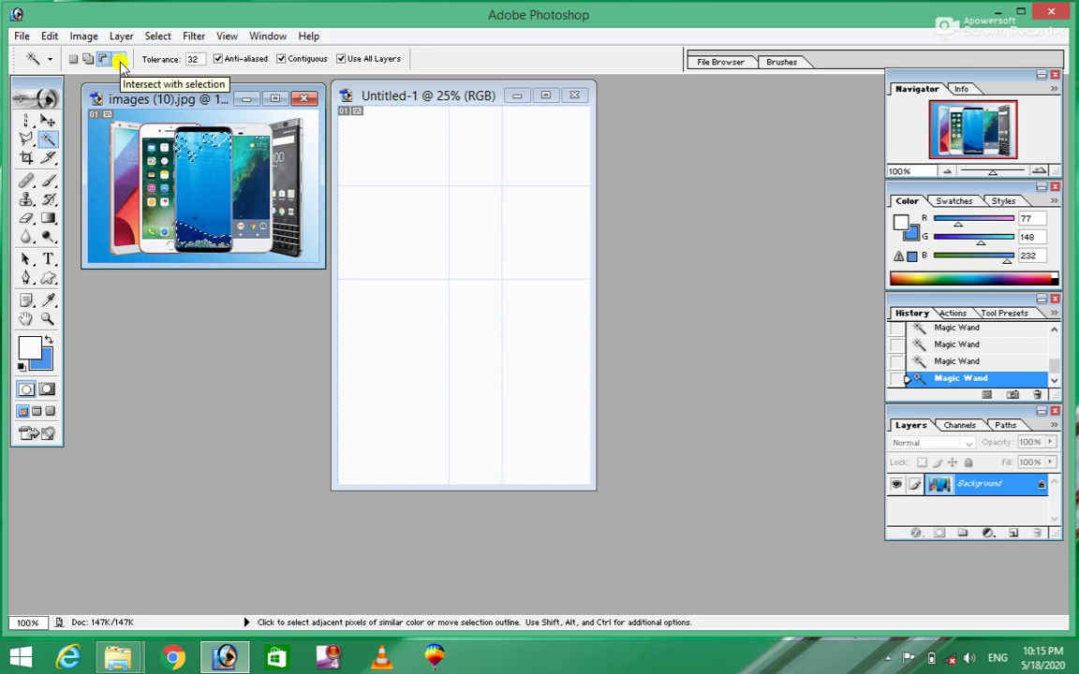
{"action": "left_click", "coordinate": [119, 60]}
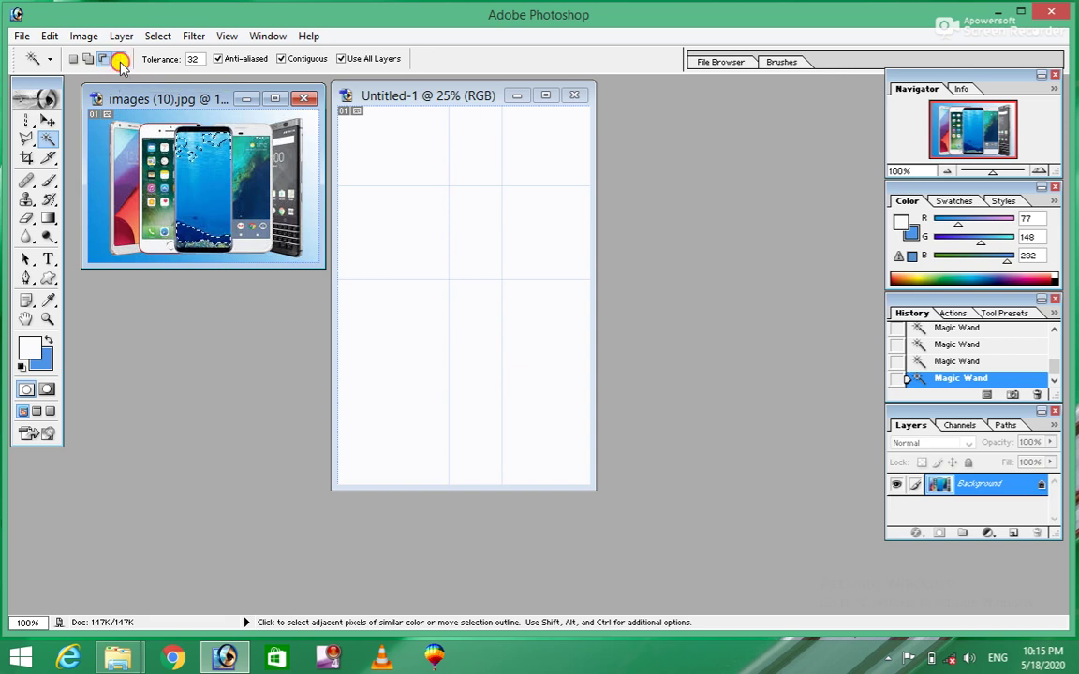
{"action": "left_click", "coordinate": [188, 147]}
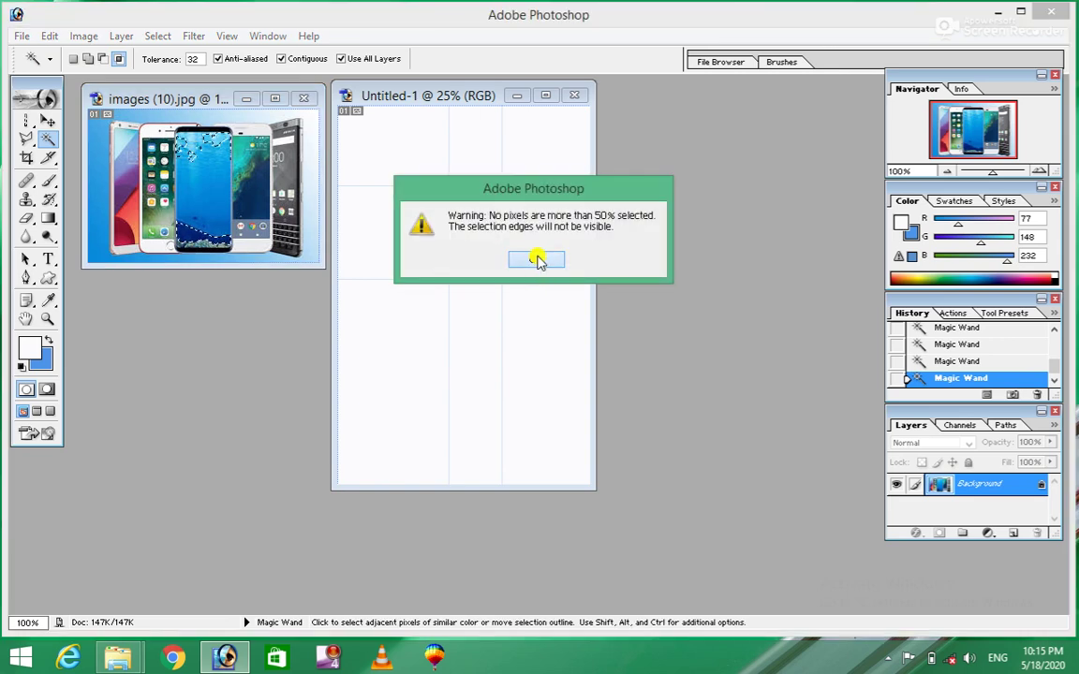
{"action": "left_click", "coordinate": [537, 260]}
{"action": "left_click", "coordinate": [155, 163]}
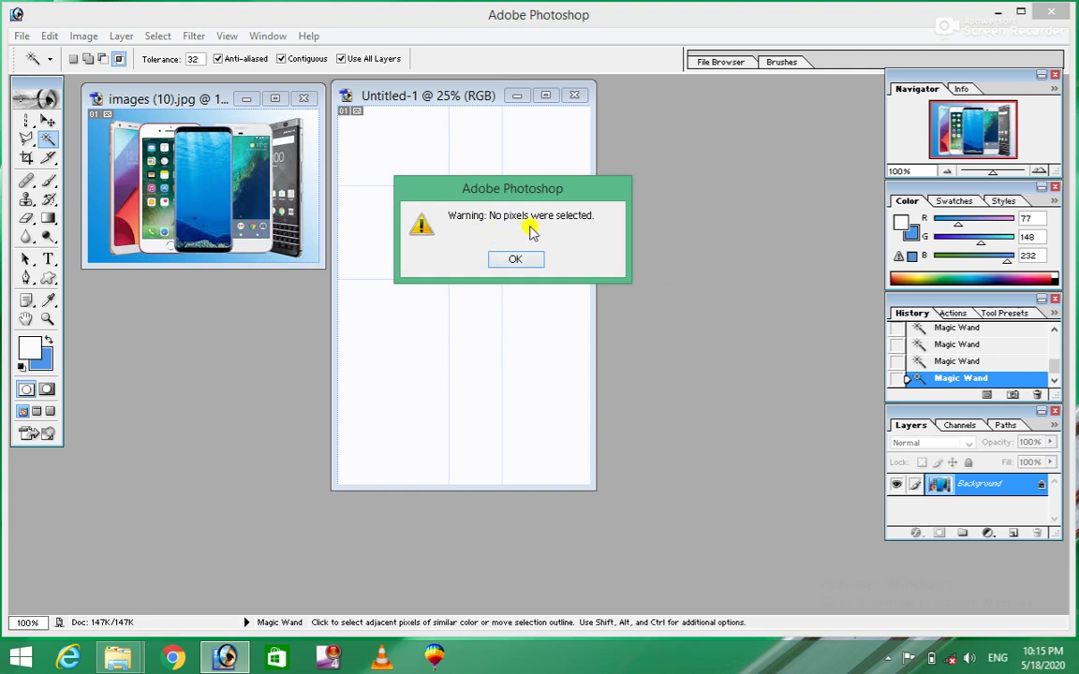
{"action": "left_click", "coordinate": [520, 259]}
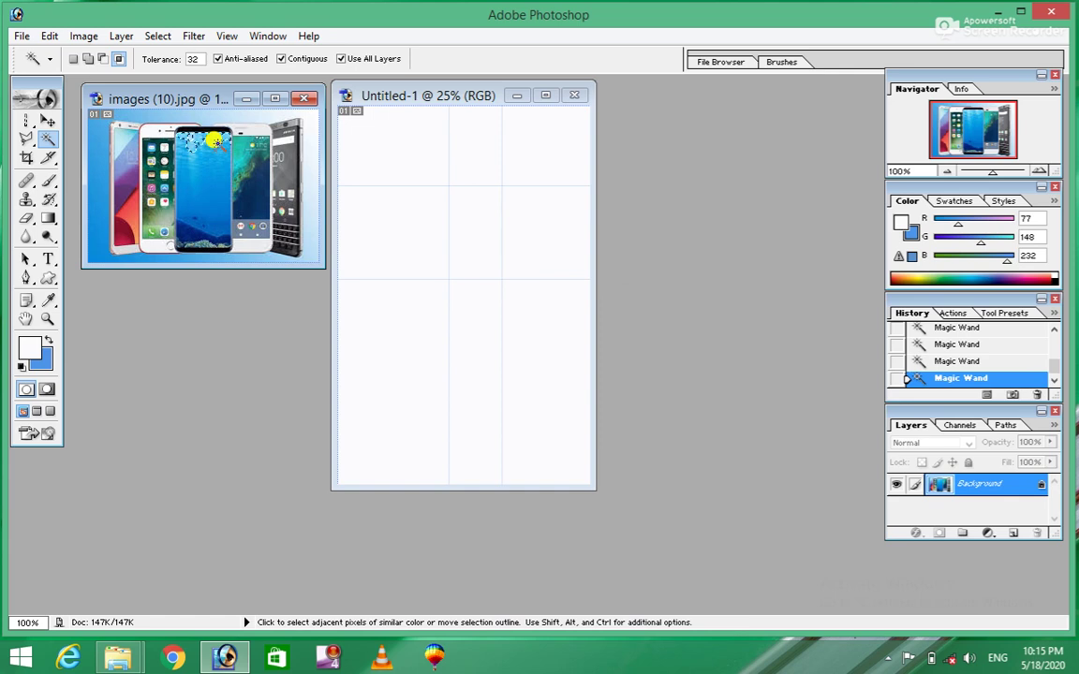
{"action": "key", "text": "ctrl+c"}
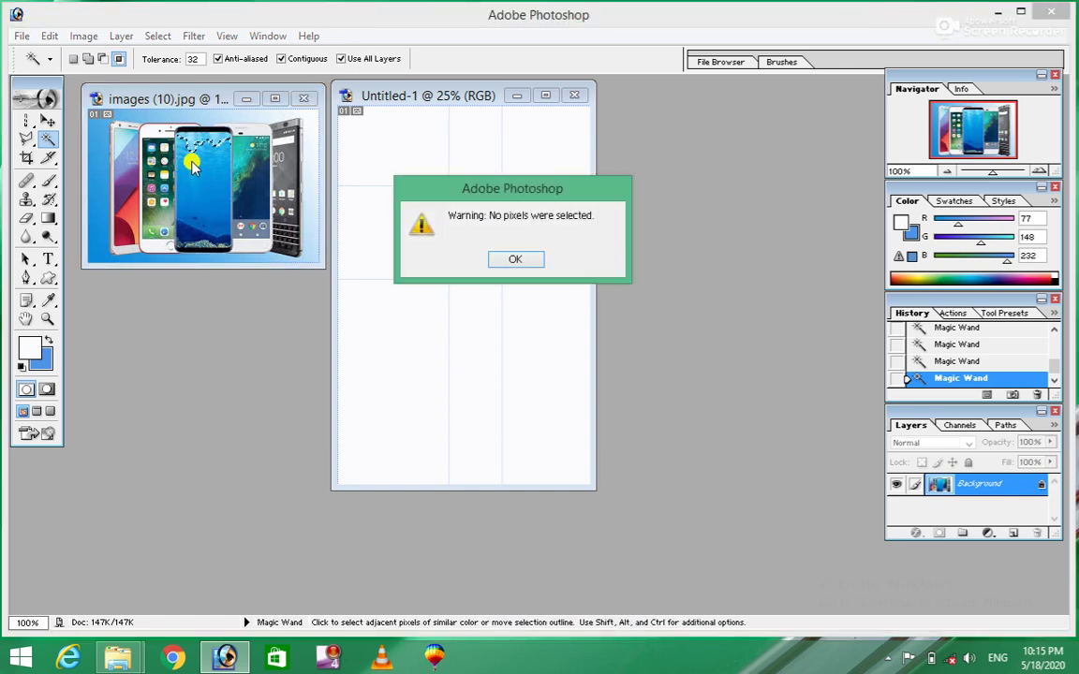
{"action": "left_click", "coordinate": [516, 262]}
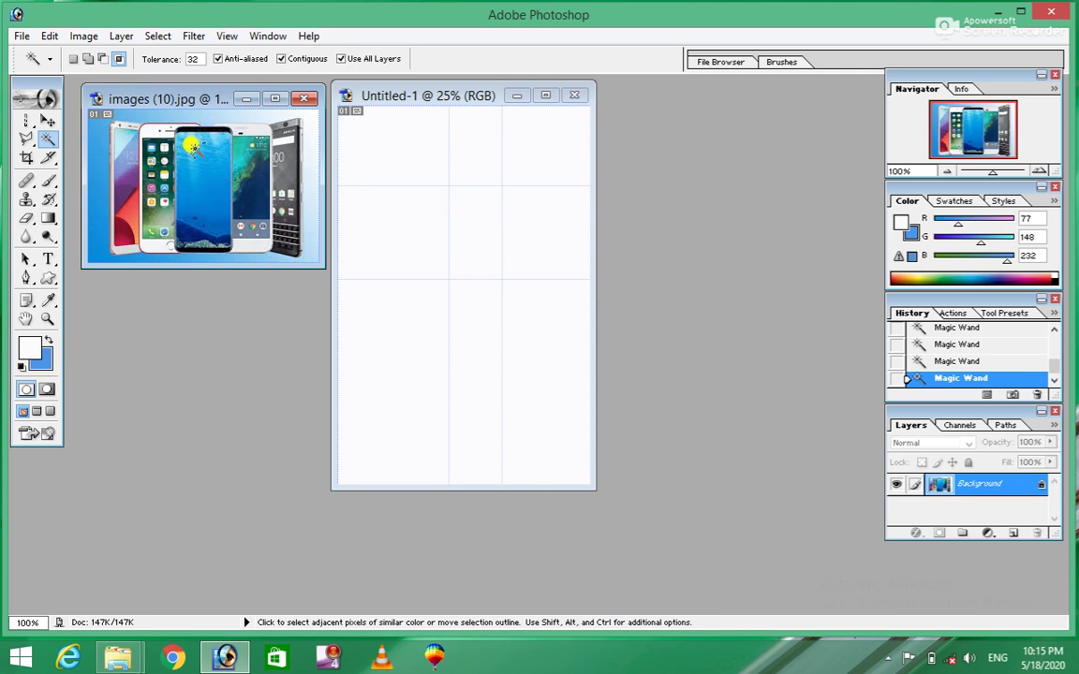
{"action": "key", "text": "ctrl+c"}
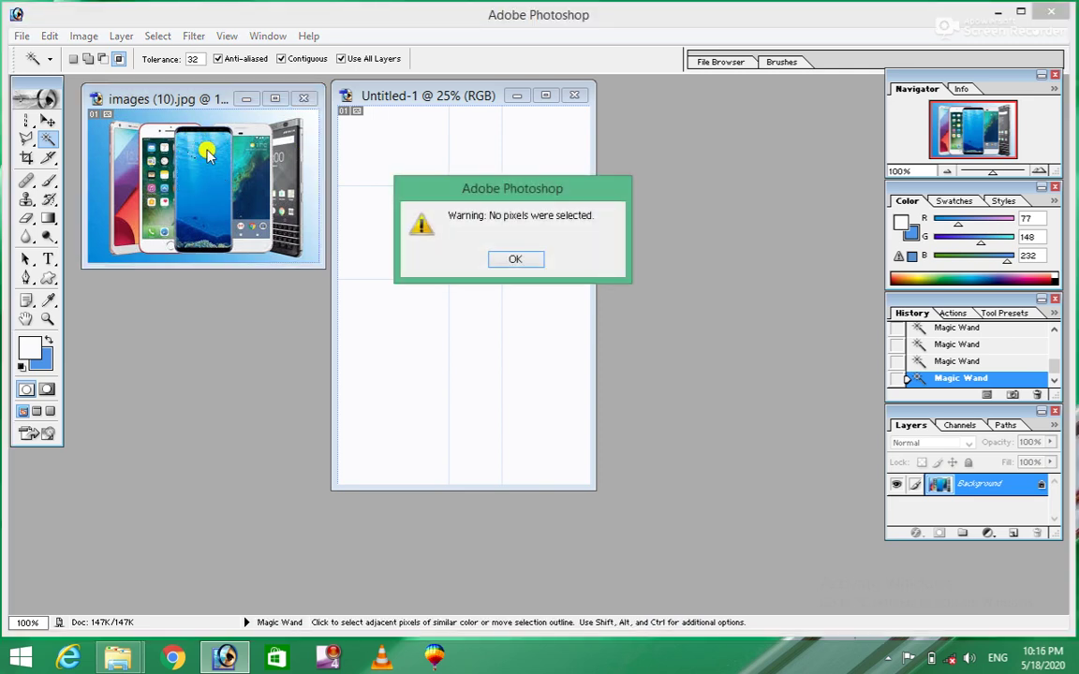
{"action": "left_click", "coordinate": [509, 258]}
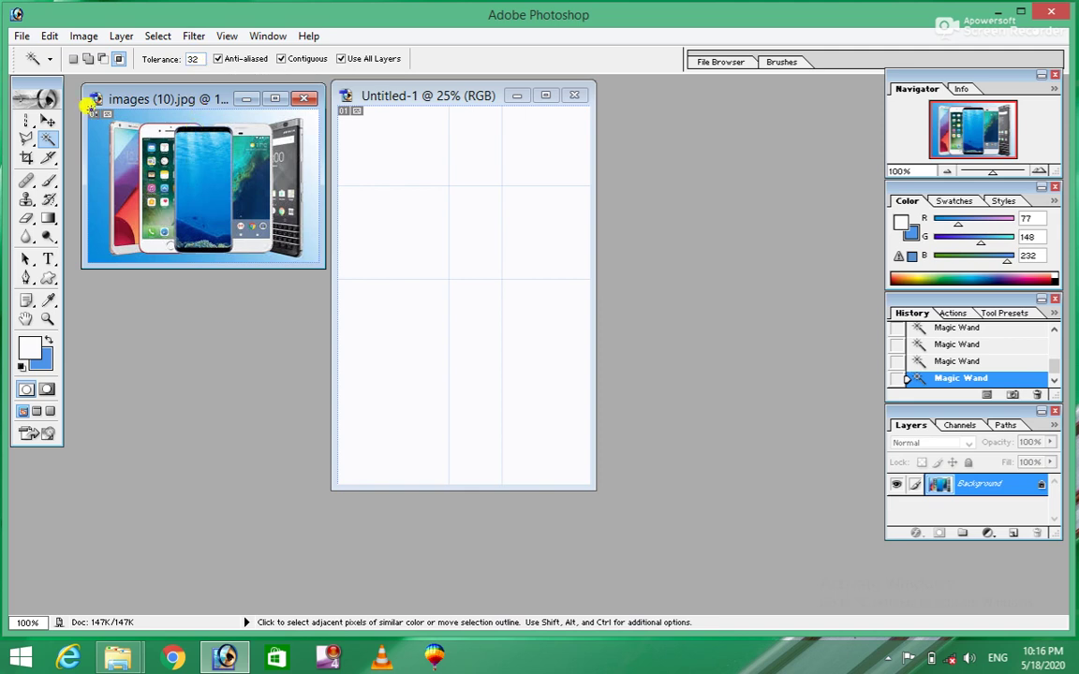
Step: Use New Selection mode and test the Magic Wand on the phone screen at Tolerance 60, then deselect
{"action": "left_click", "coordinate": [75, 60]}
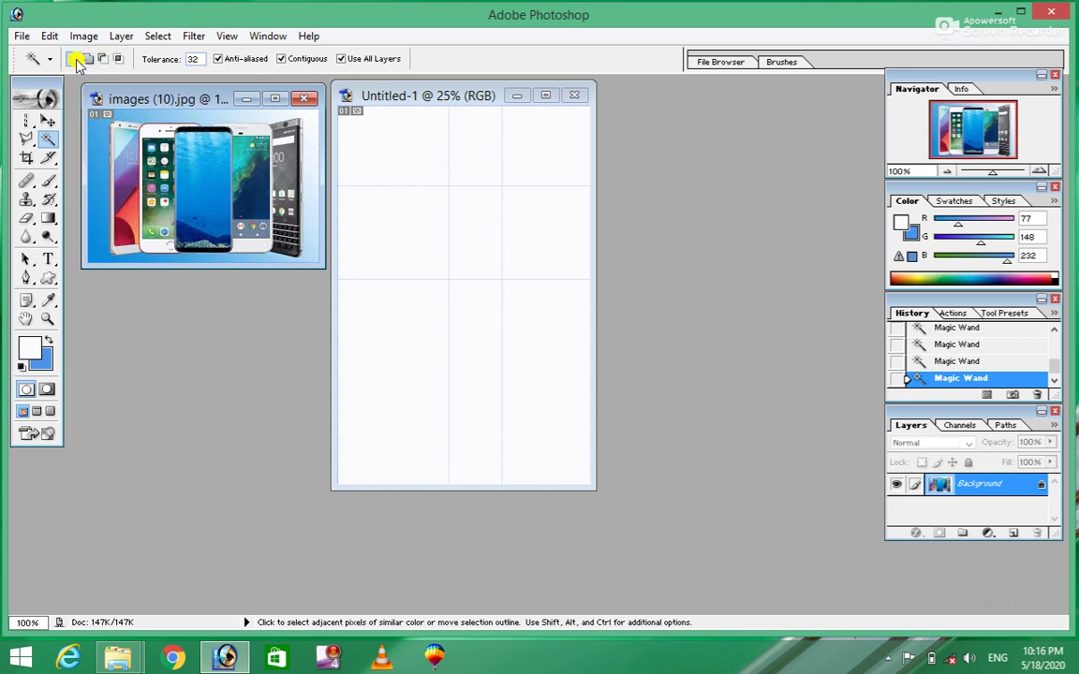
{"action": "left_click", "coordinate": [204, 177]}
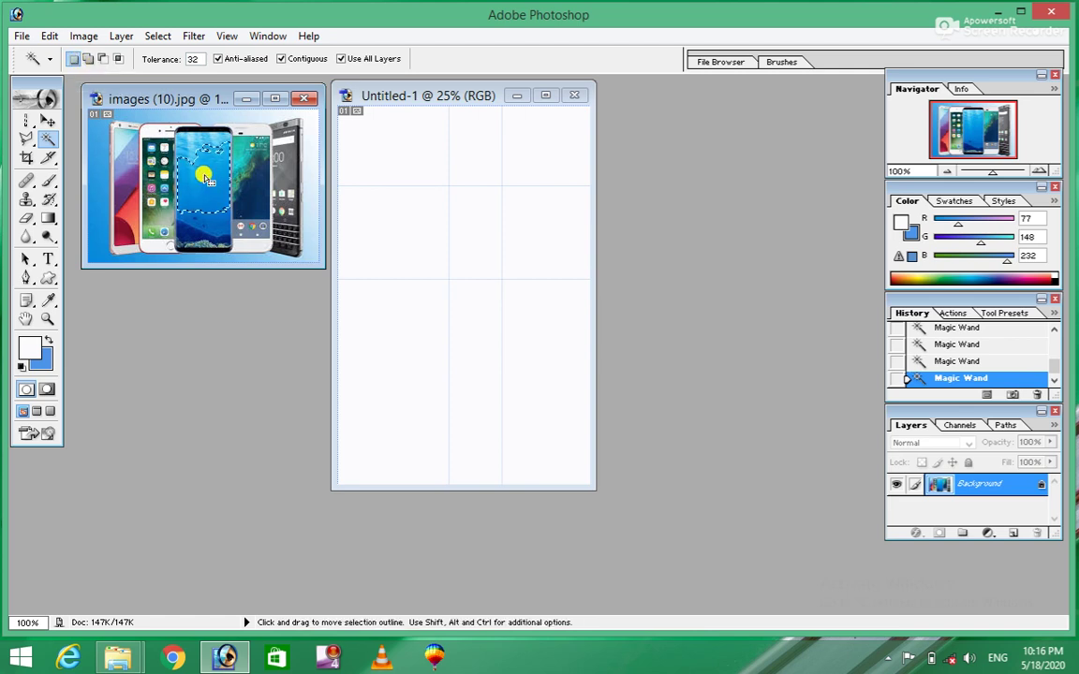
{"action": "left_click", "coordinate": [205, 177]}
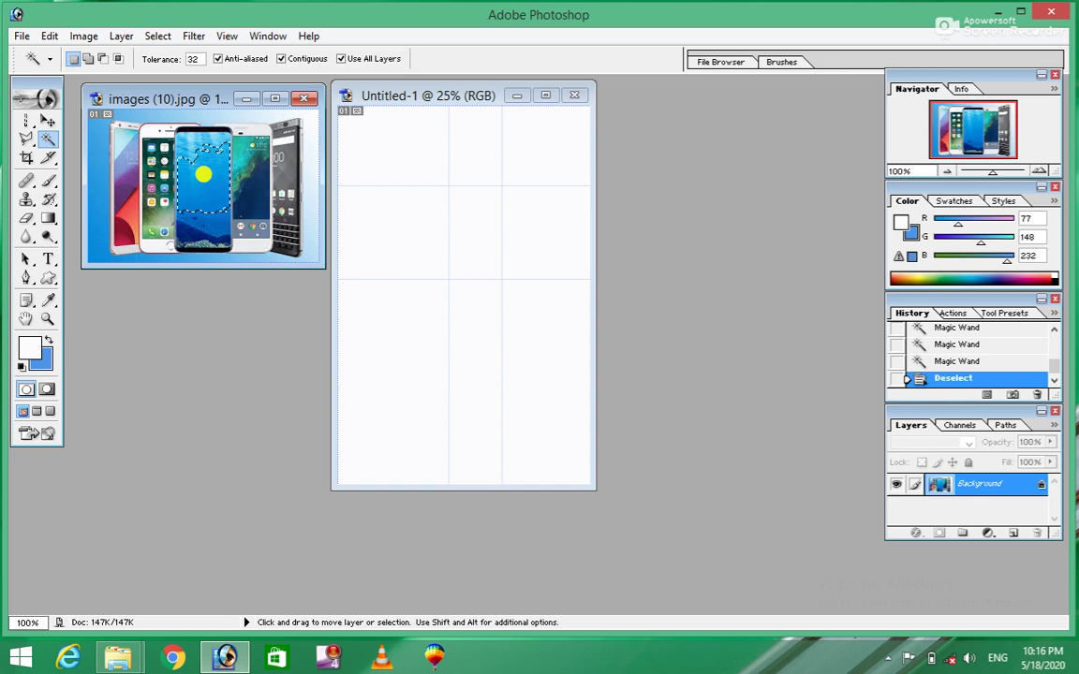
{"action": "double_click", "coordinate": [187, 59]}
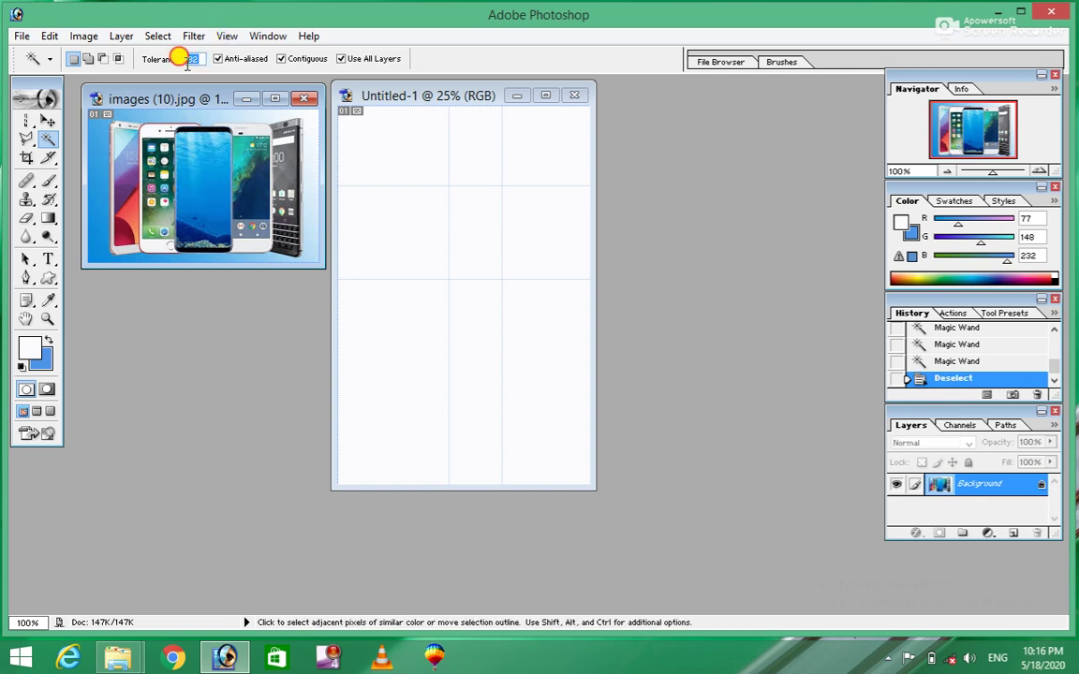
{"action": "key", "text": "BackSpace"}
{"action": "type", "text": "60"}
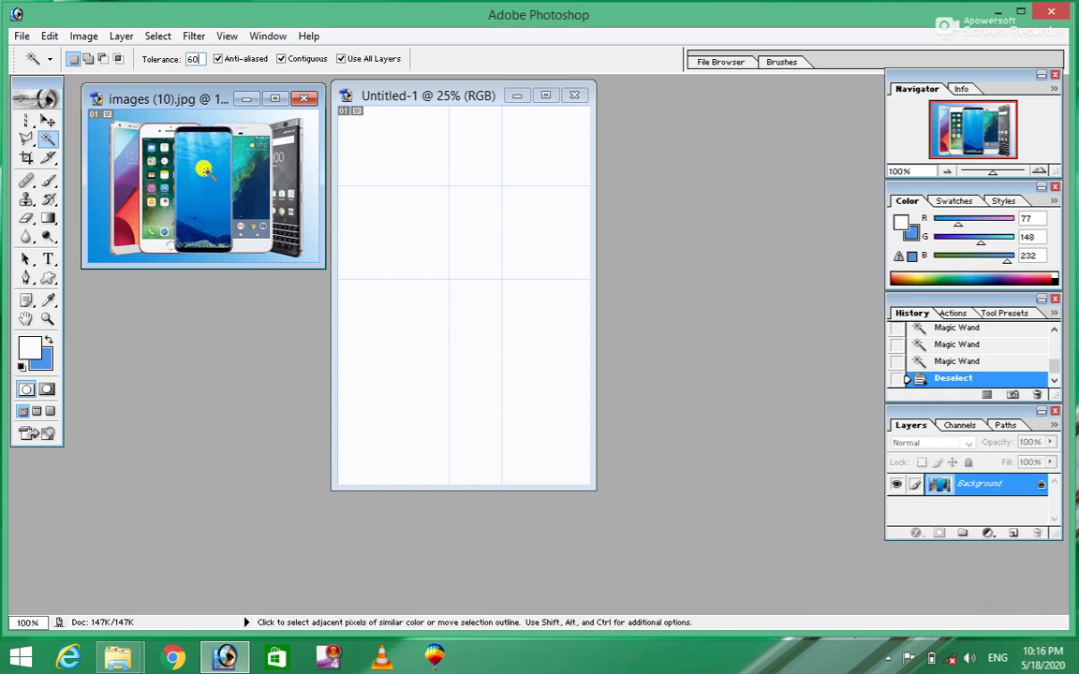
{"action": "left_click", "coordinate": [204, 172]}
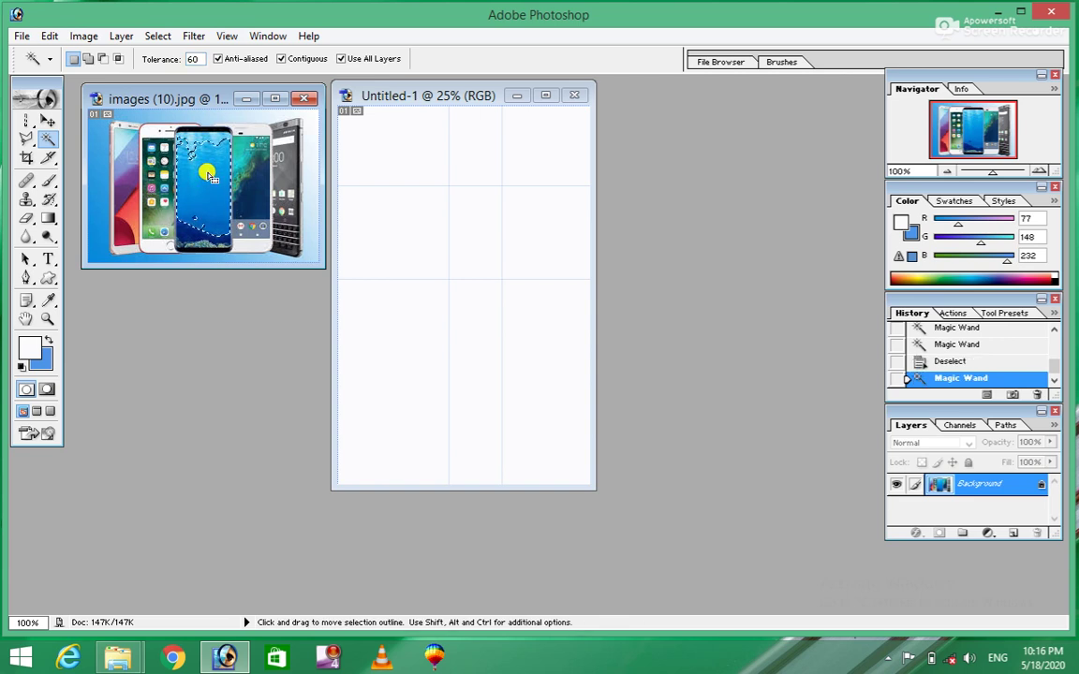
{"action": "key", "text": "ctrl"}
{"action": "key", "text": "ctrl+d"}
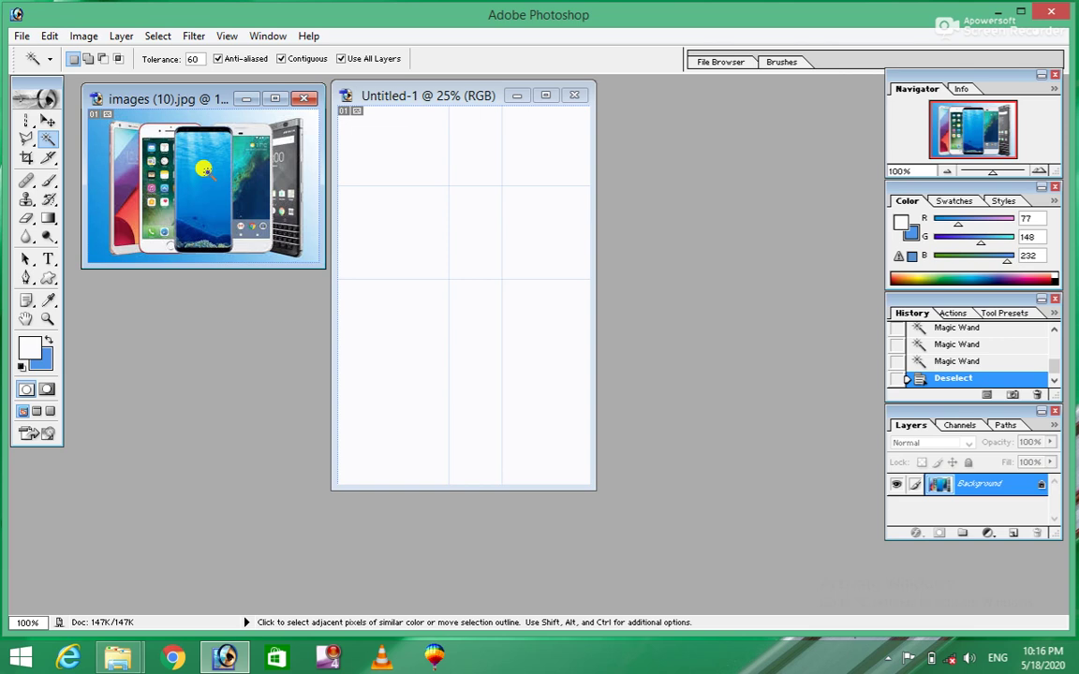
Step: Test the Magic Wand at Tolerance 100 on the screen and background, then deselect
{"action": "double_click", "coordinate": [193, 59]}
{"action": "type", "text": "100"}
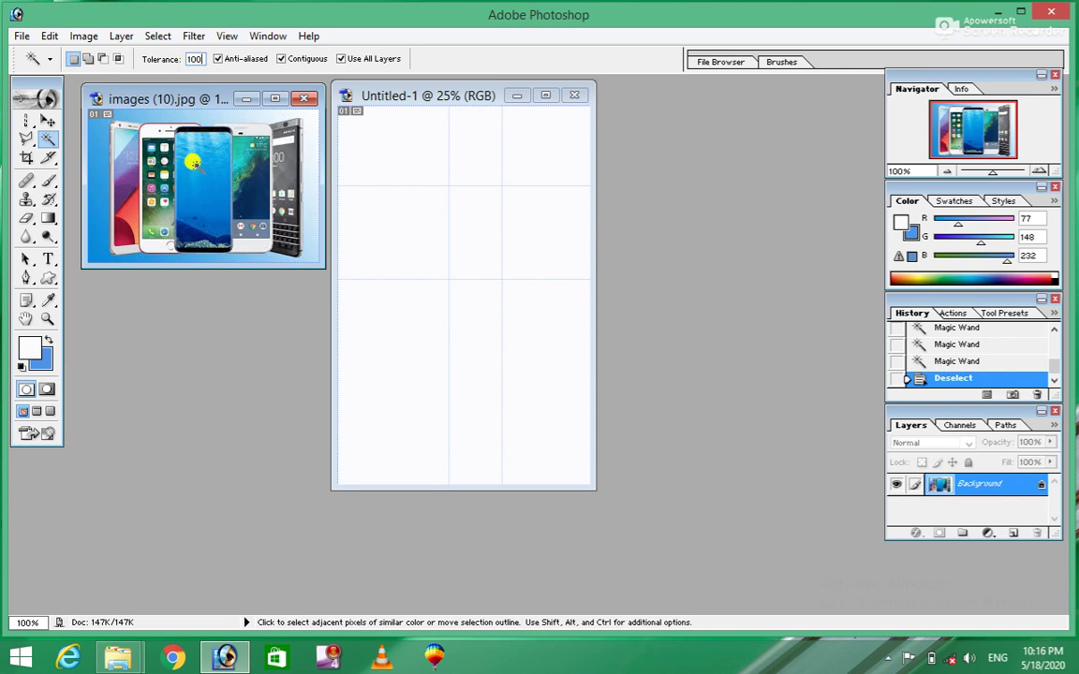
{"action": "left_click", "coordinate": [192, 162]}
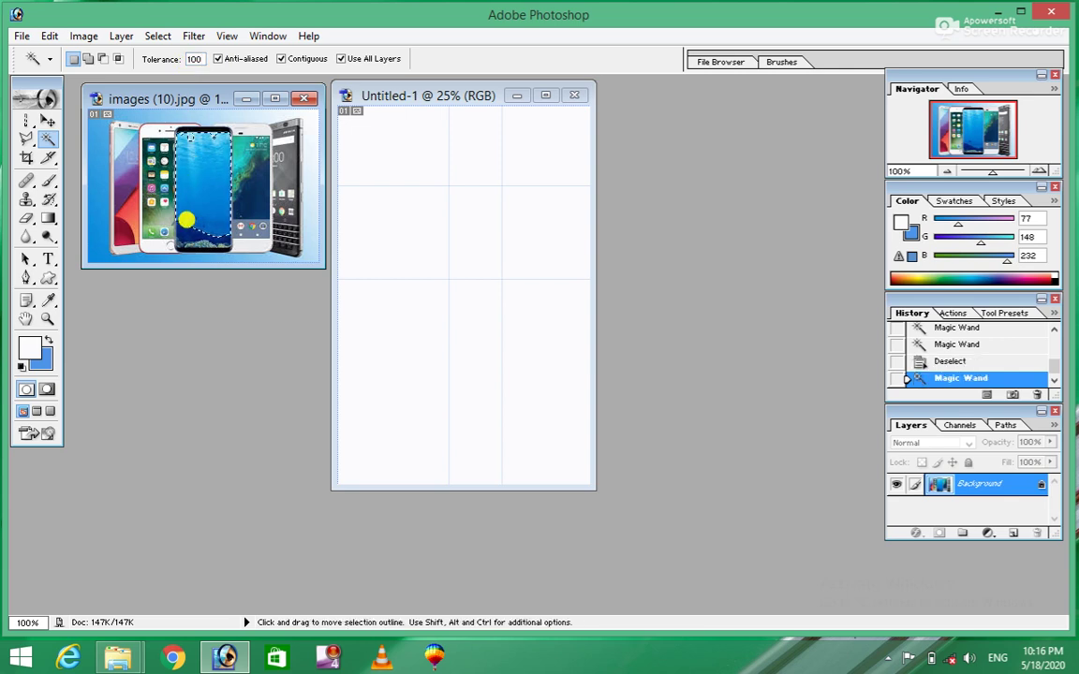
{"action": "left_click", "coordinate": [94, 141]}
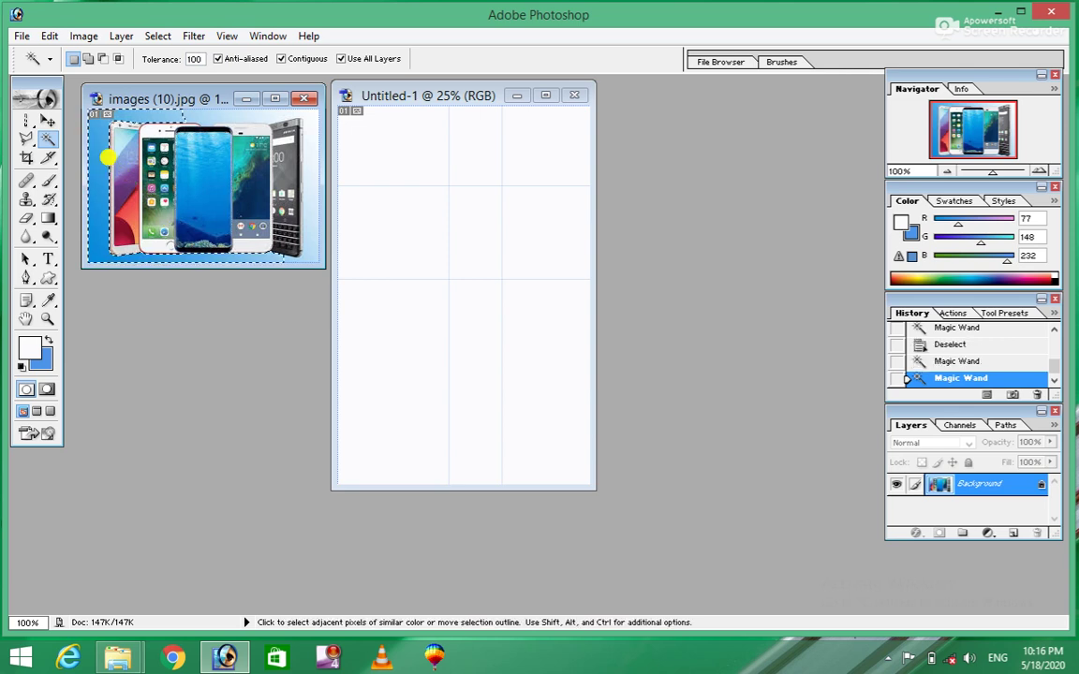
{"action": "left_click", "coordinate": [241, 120]}
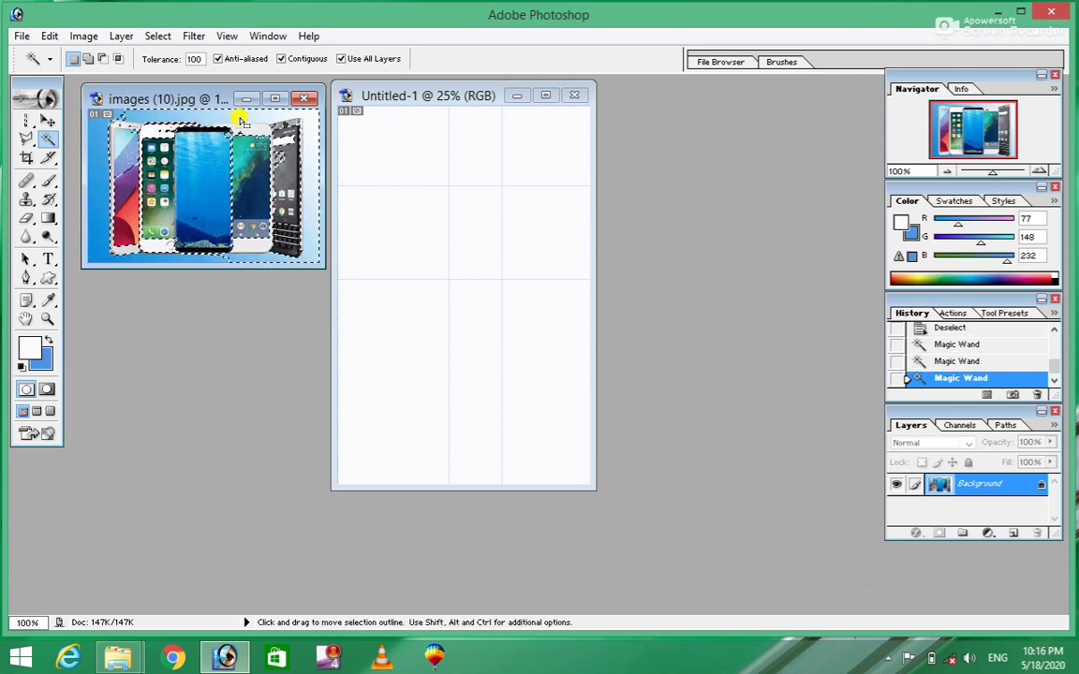
{"action": "key", "text": "ctrl+d"}
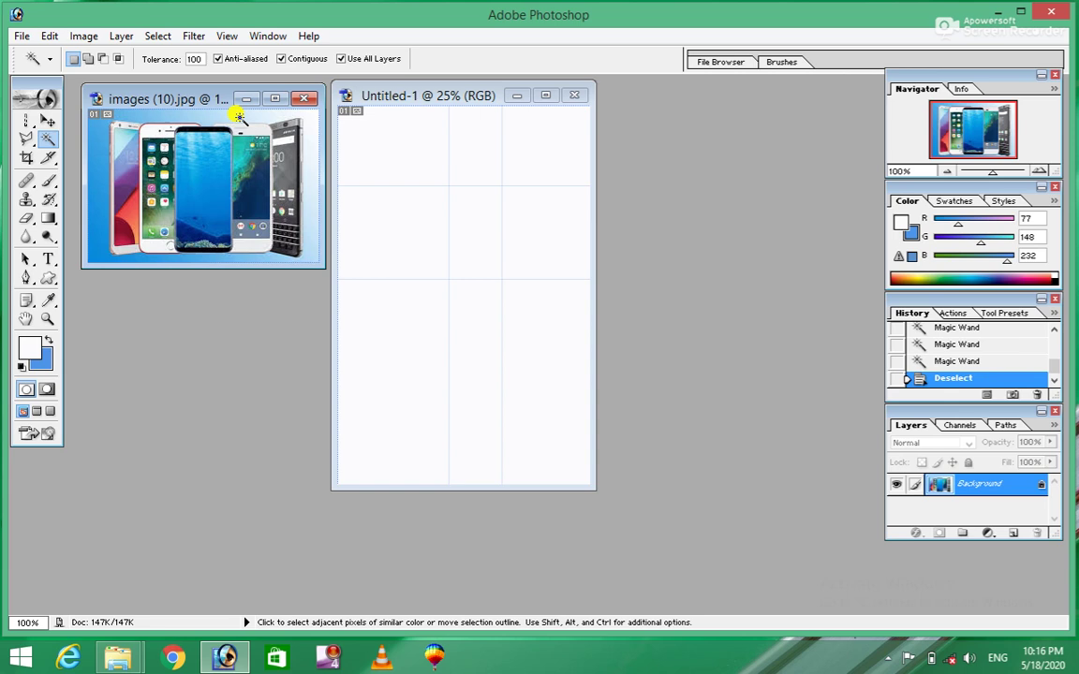
Step: Reset Magic Wand Tolerance to 32 and choose the freehand Lasso tool
{"action": "double_click", "coordinate": [194, 58]}
{"action": "type", "text": "32"}
{"action": "left_click", "coordinate": [31, 143]}
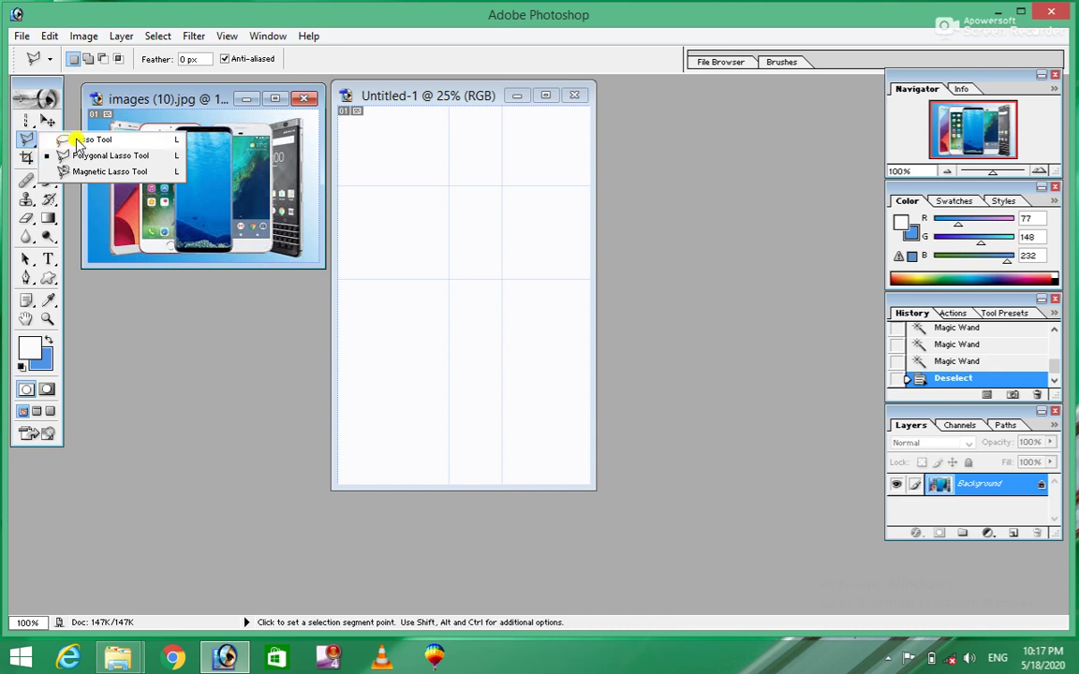
{"action": "left_click", "coordinate": [78, 143]}
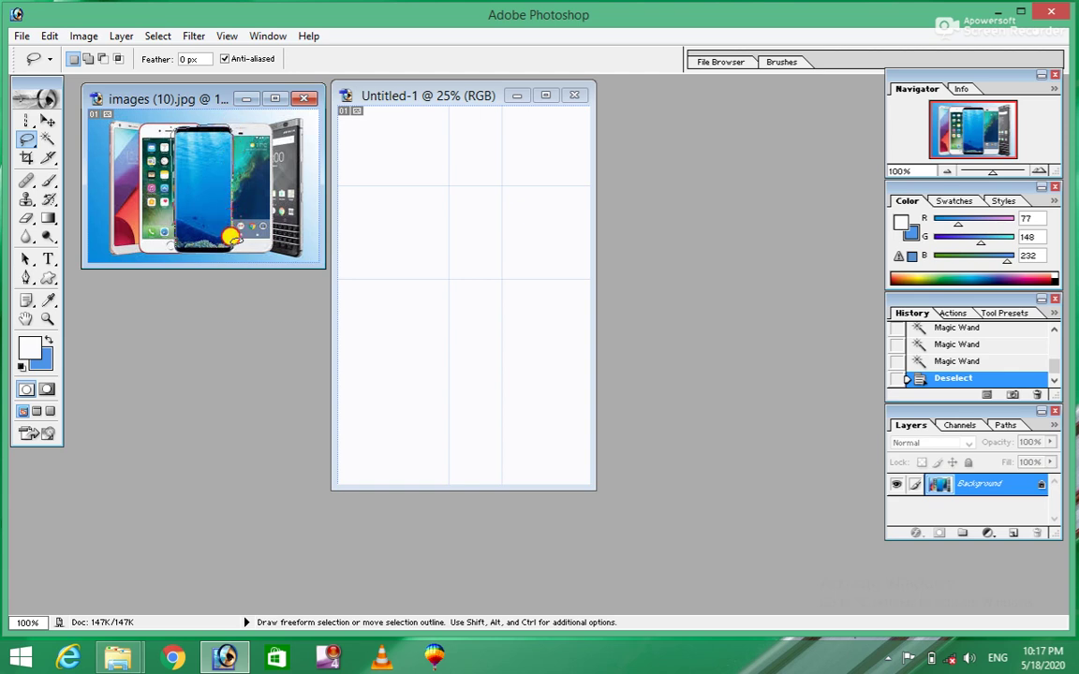
Step: Trace a freehand Lasso selection around the middle phone, undoing the accidental deselect
{"action": "left_click_drag", "start_coordinate": [229, 221], "coordinate": [174, 235]}
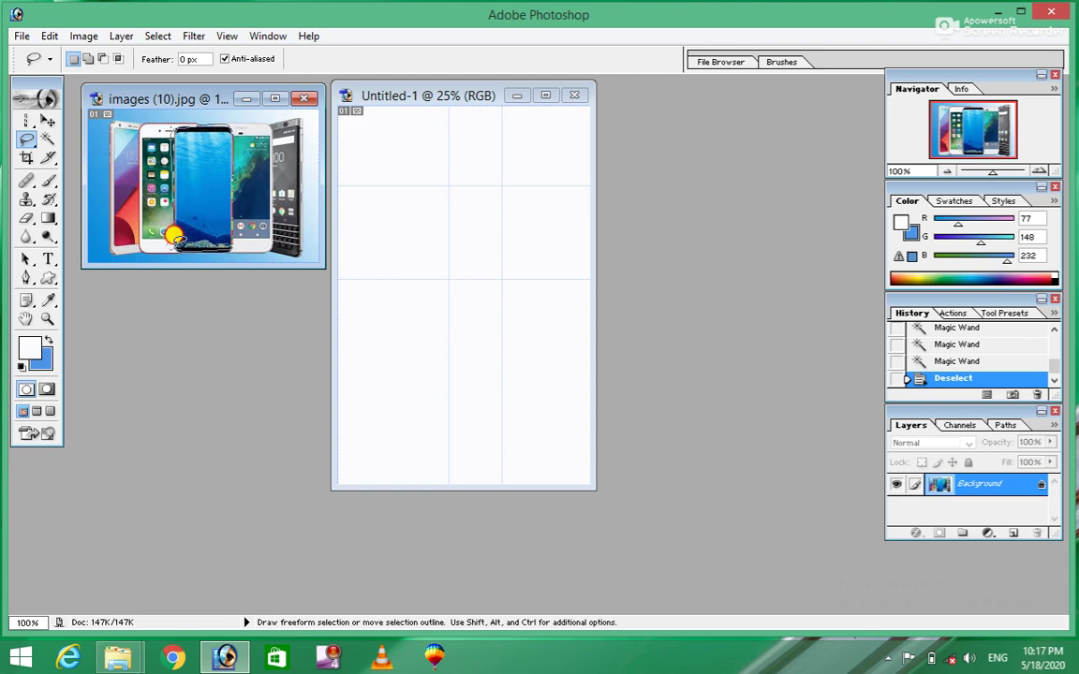
{"action": "left_click_drag", "start_coordinate": [173, 235], "coordinate": [171, 234]}
{"action": "left_click", "coordinate": [172, 234]}
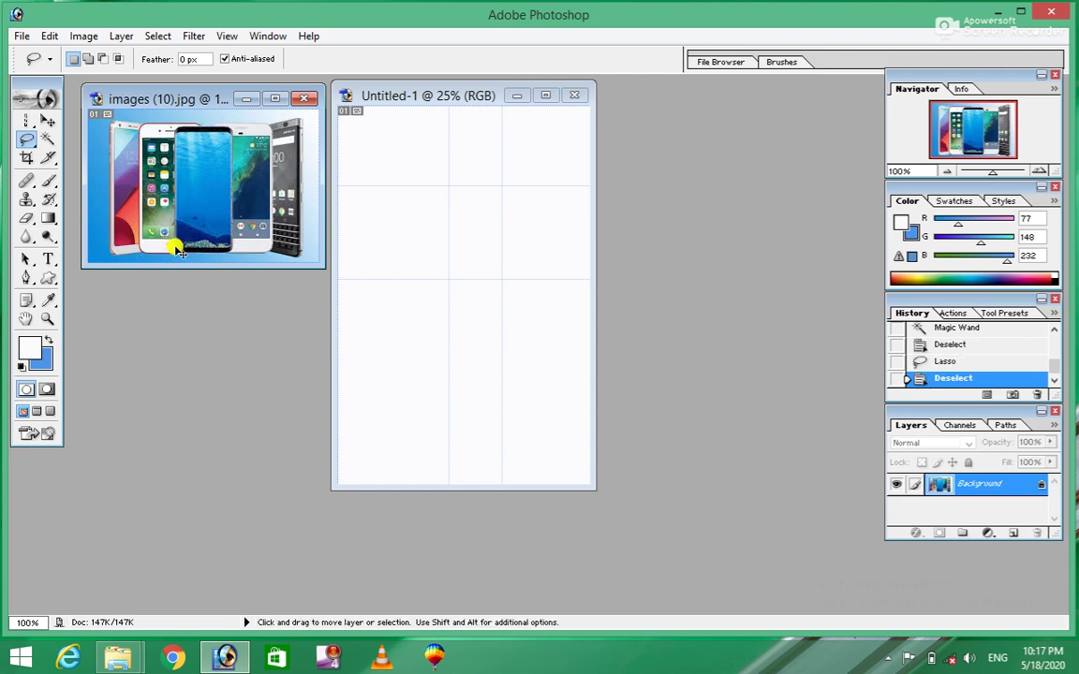
{"action": "key", "text": "ctrl+z"}
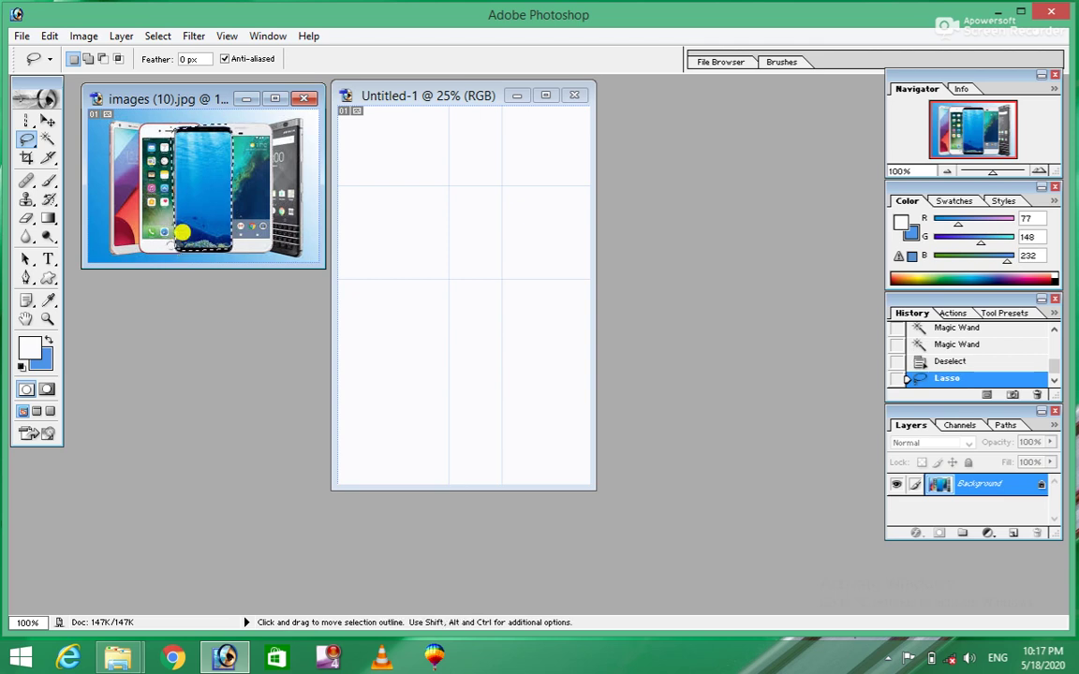
Step: Drag the selected phone onto the Untitled-1 grid page with Move, then undo the placement
{"action": "left_click", "coordinate": [48, 121]}
{"action": "left_click_drag", "start_coordinate": [234, 178], "coordinate": [470, 197]}
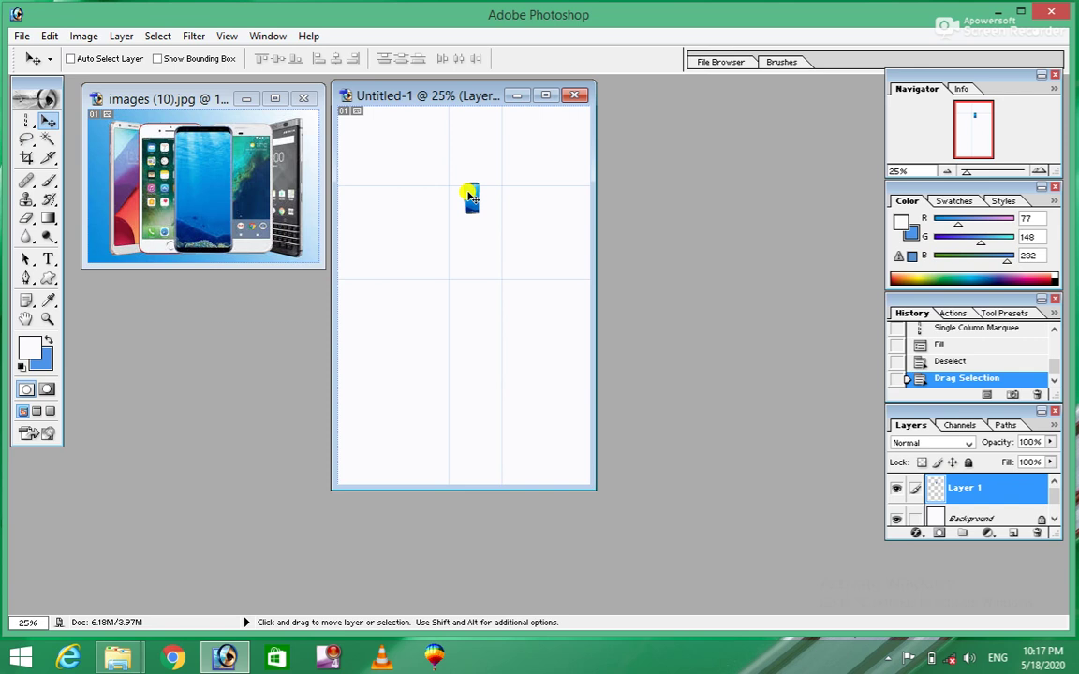
{"action": "key", "text": "ctrl+z"}
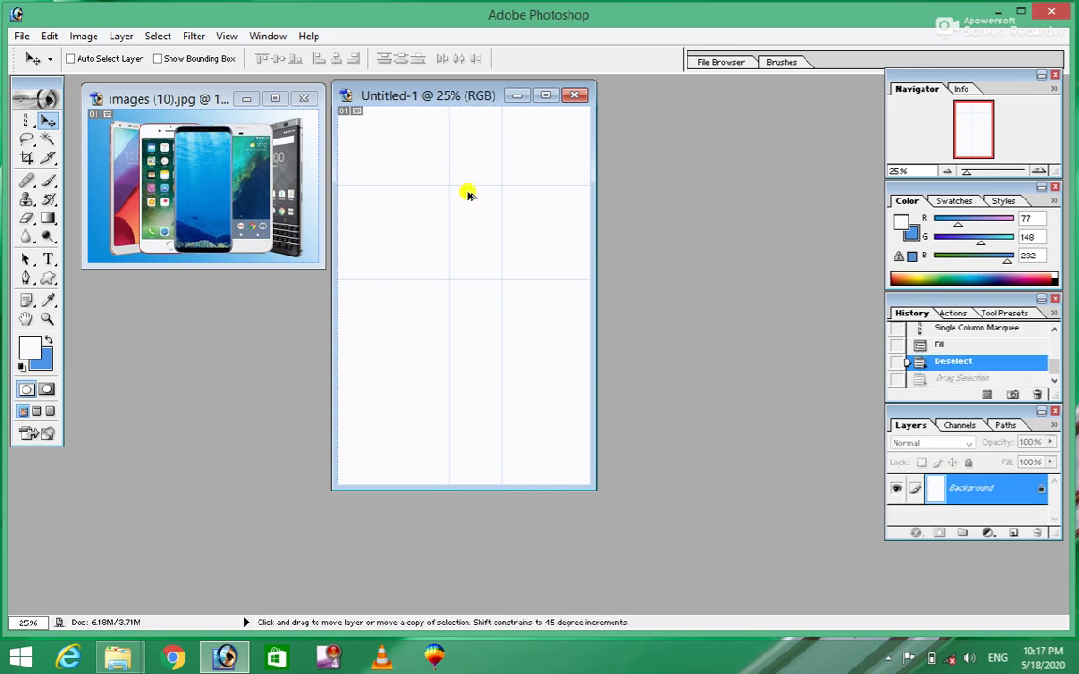
{"action": "left_click", "coordinate": [26, 140]}
Step: Check Feather is 0 px and choose the Polygonal Lasso Tool
{"action": "left_click", "coordinate": [31, 143]}
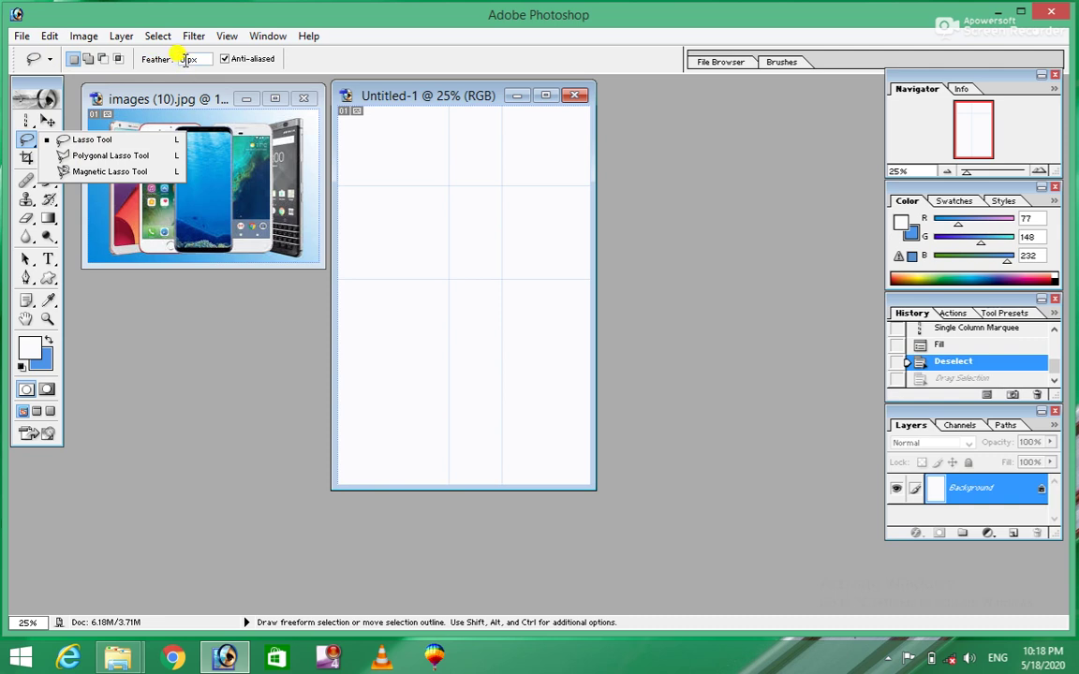
{"action": "double_click", "coordinate": [188, 59]}
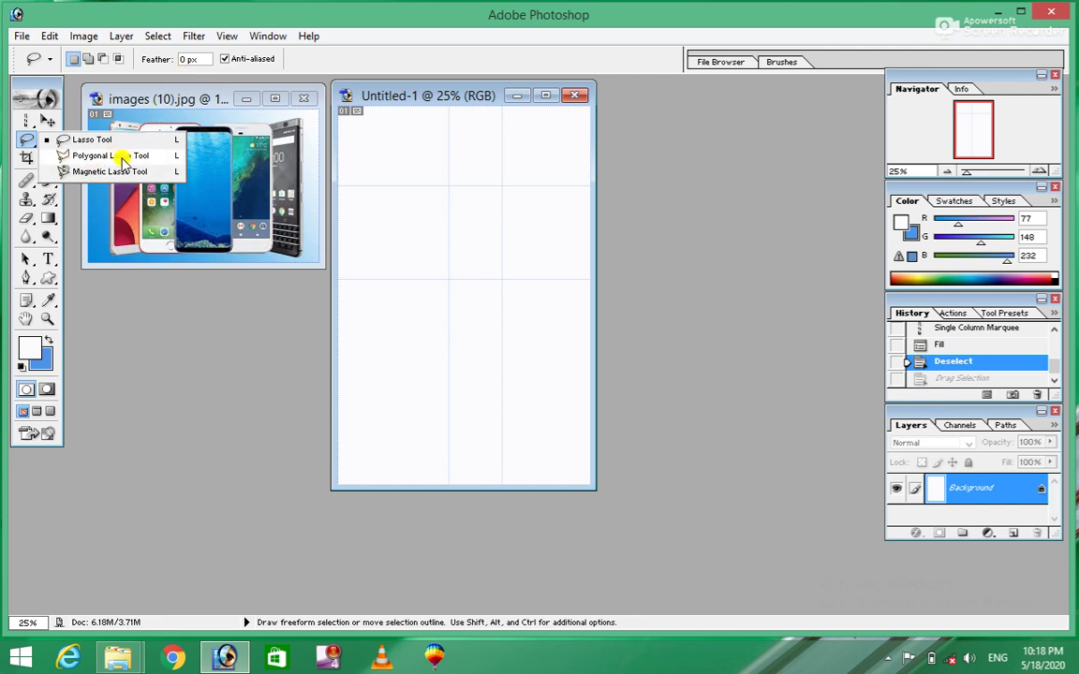
{"action": "left_click", "coordinate": [123, 160]}
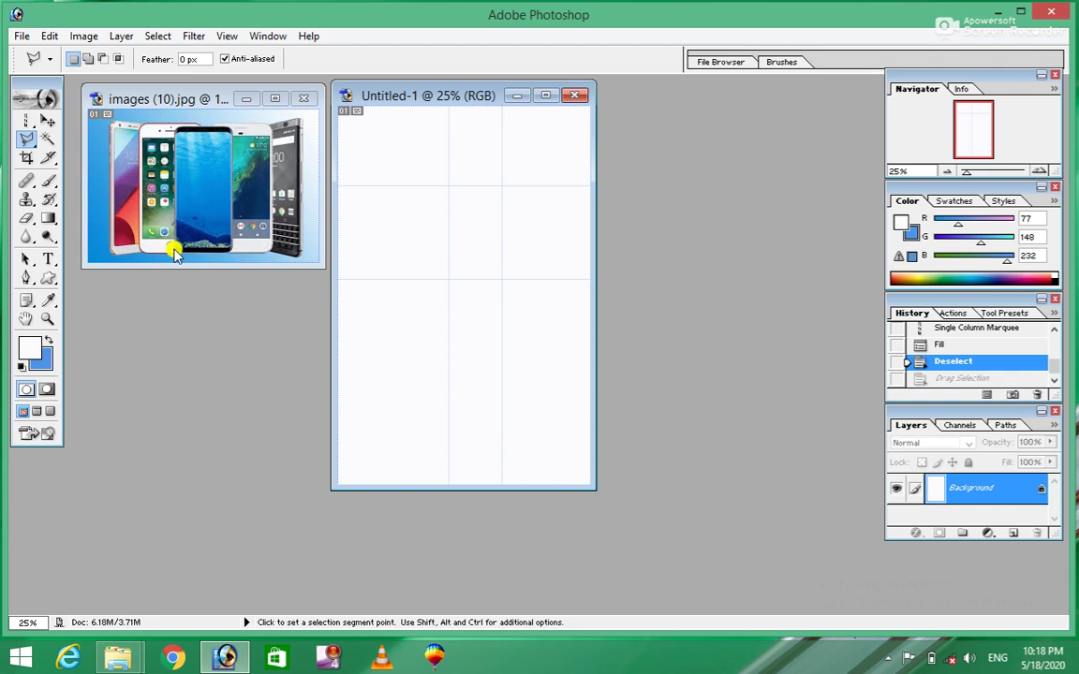
{"action": "left_click", "coordinate": [173, 251]}
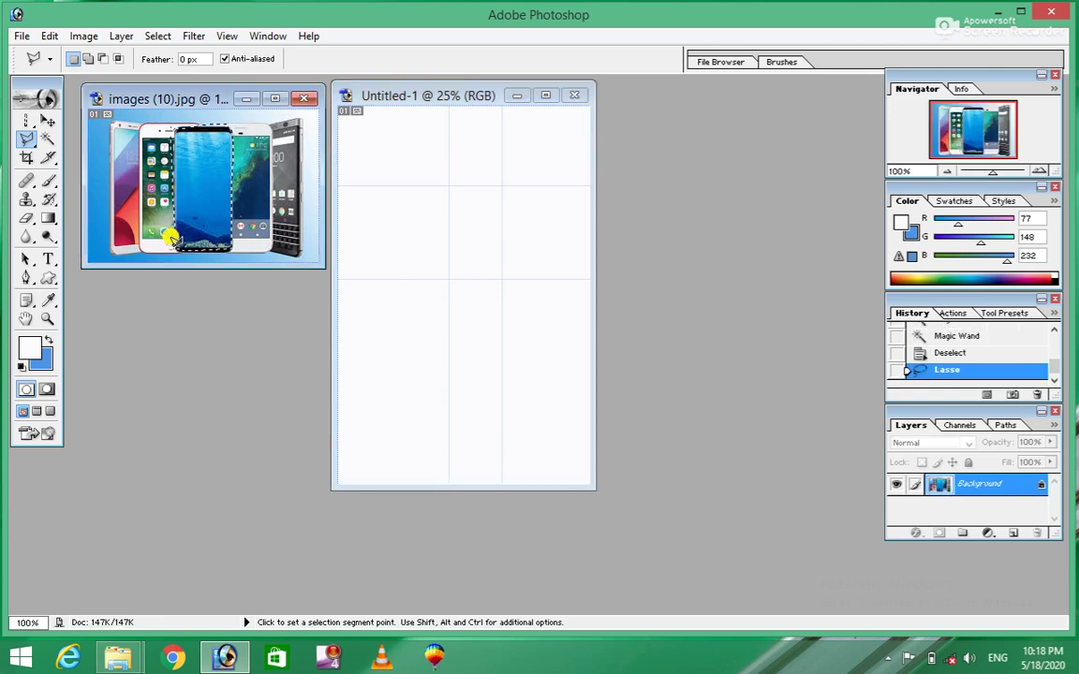
Step: Outline the middle phone with Polygonal Lasso, test-drag it to Untitled-1, undo, then activate Untitled-1
{"action": "left_click", "coordinate": [173, 251]}
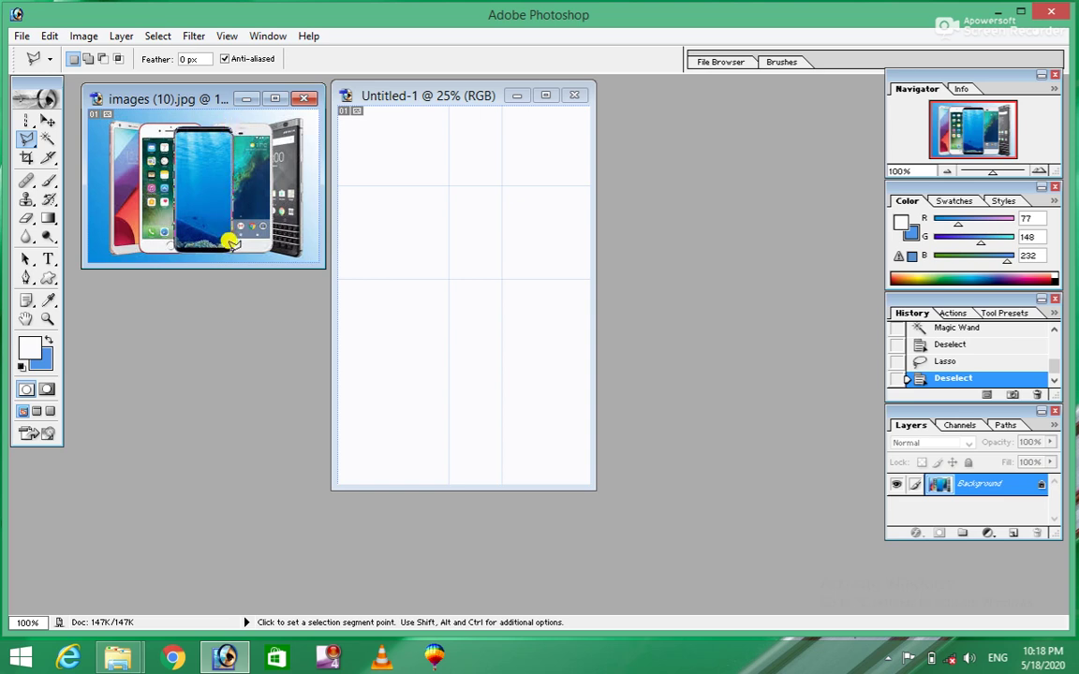
{"action": "left_click", "coordinate": [175, 247]}
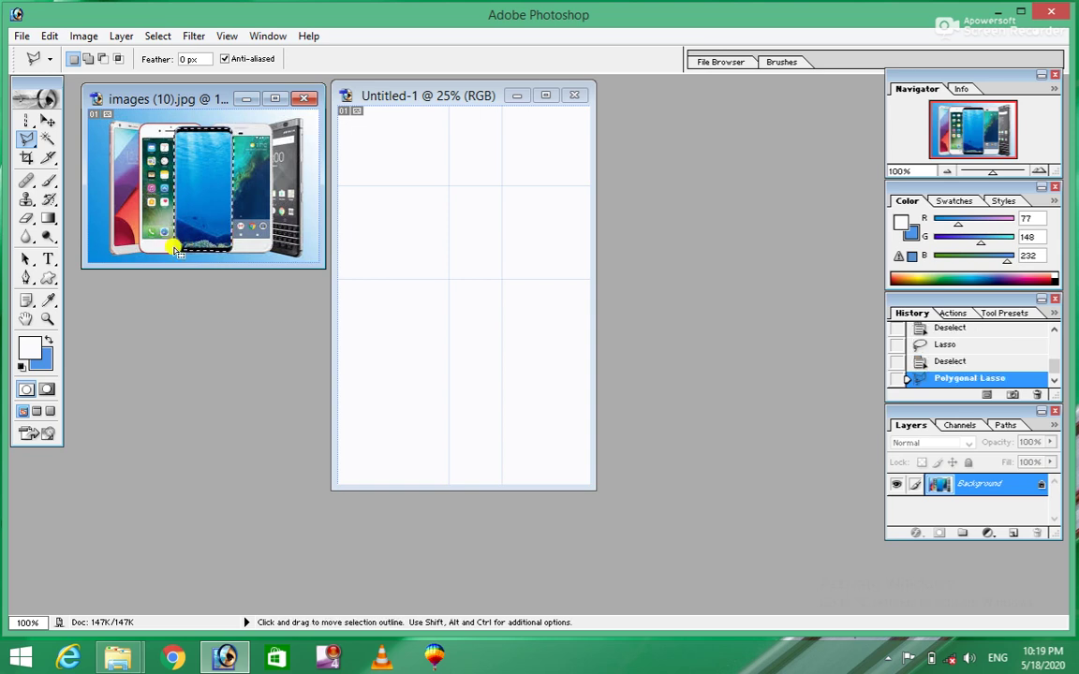
{"action": "left_click", "coordinate": [43, 122]}
{"action": "left_click_drag", "start_coordinate": [183, 156], "coordinate": [438, 201]}
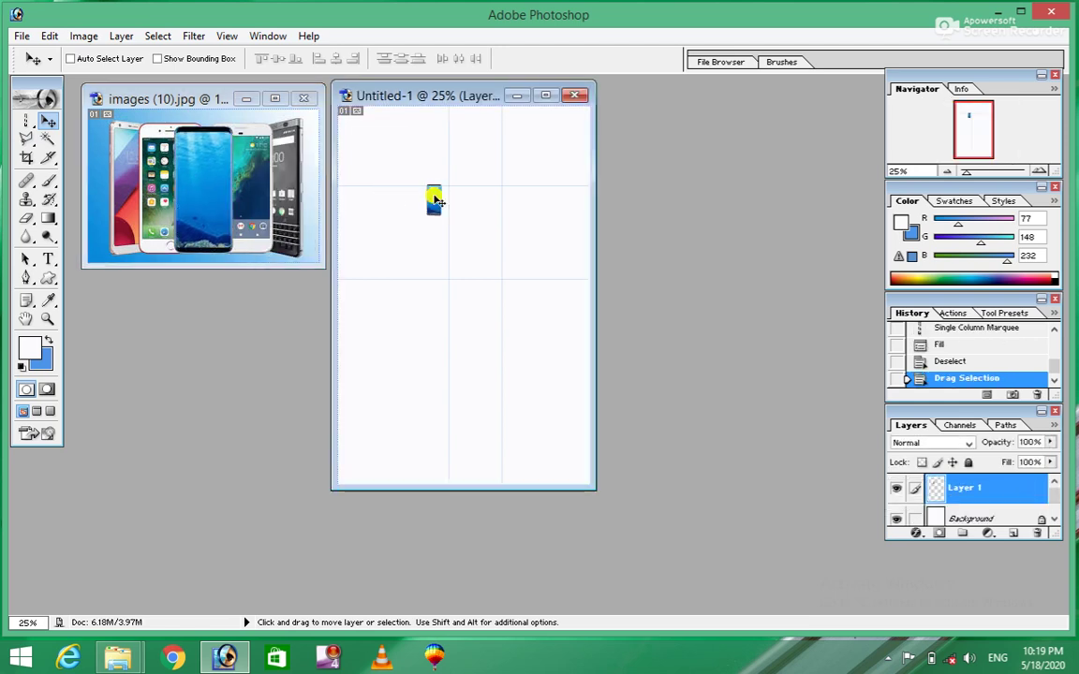
{"action": "key", "text": "ctrl+z"}
{"action": "left_click", "coordinate": [208, 198]}
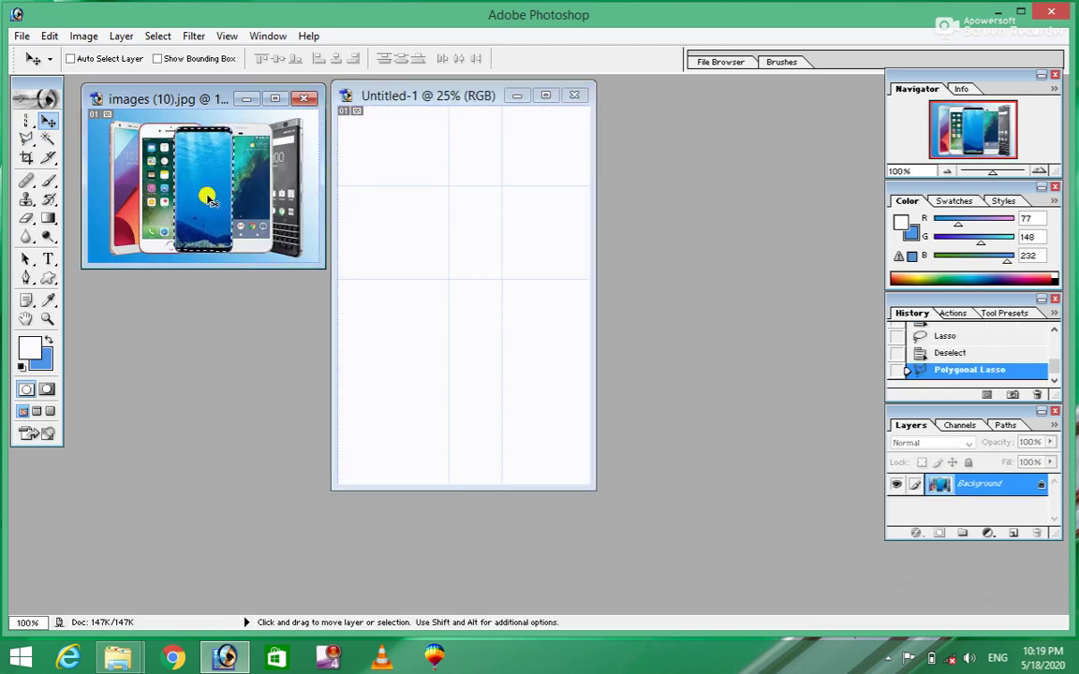
{"action": "left_click", "coordinate": [514, 189]}
Step: Paste the phone into Untitled-1 as Layer 1 and Free Transform it to about 507% upper left
{"action": "key", "text": "ctrl+v"}
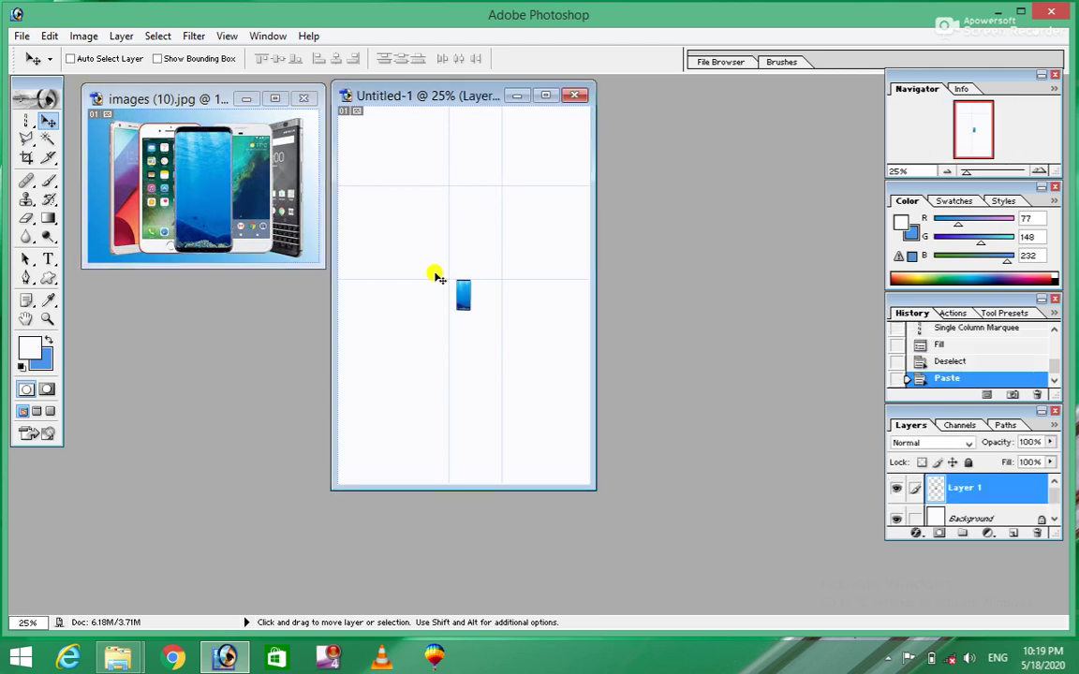
{"action": "key", "text": "ctrl+t"}
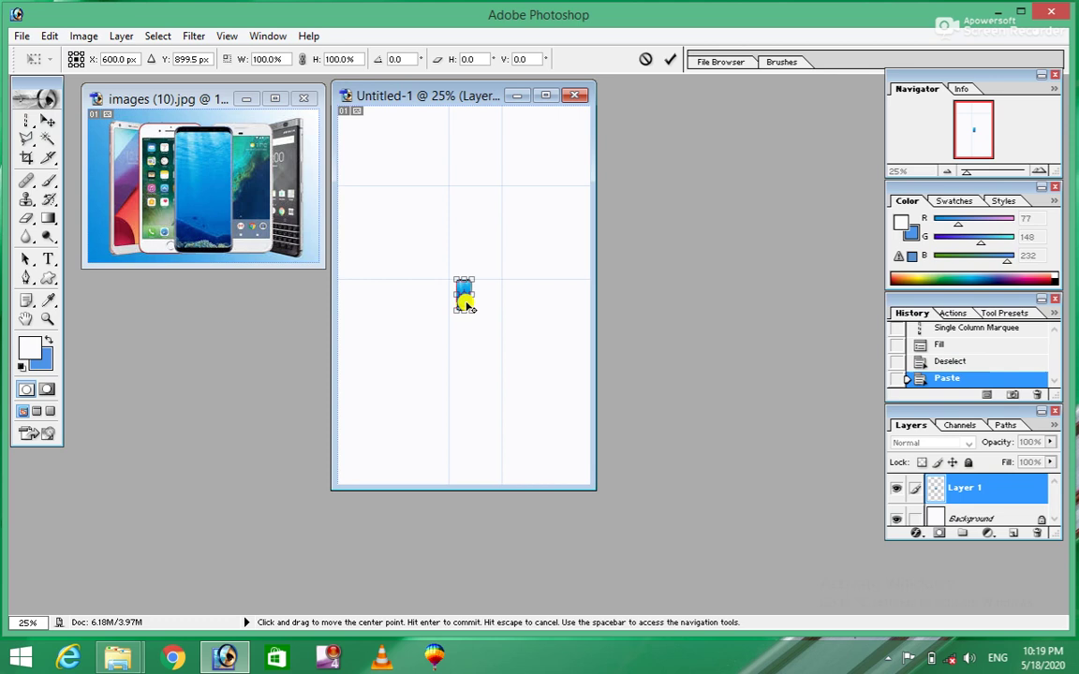
{"action": "mouse_move", "coordinate": [455, 281]}
{"action": "left_mouse_down"}
{"action": "mouse_move", "coordinate": [393, 227]}
{"action": "mouse_move", "coordinate": [434, 254]}
{"action": "left_mouse_up"}
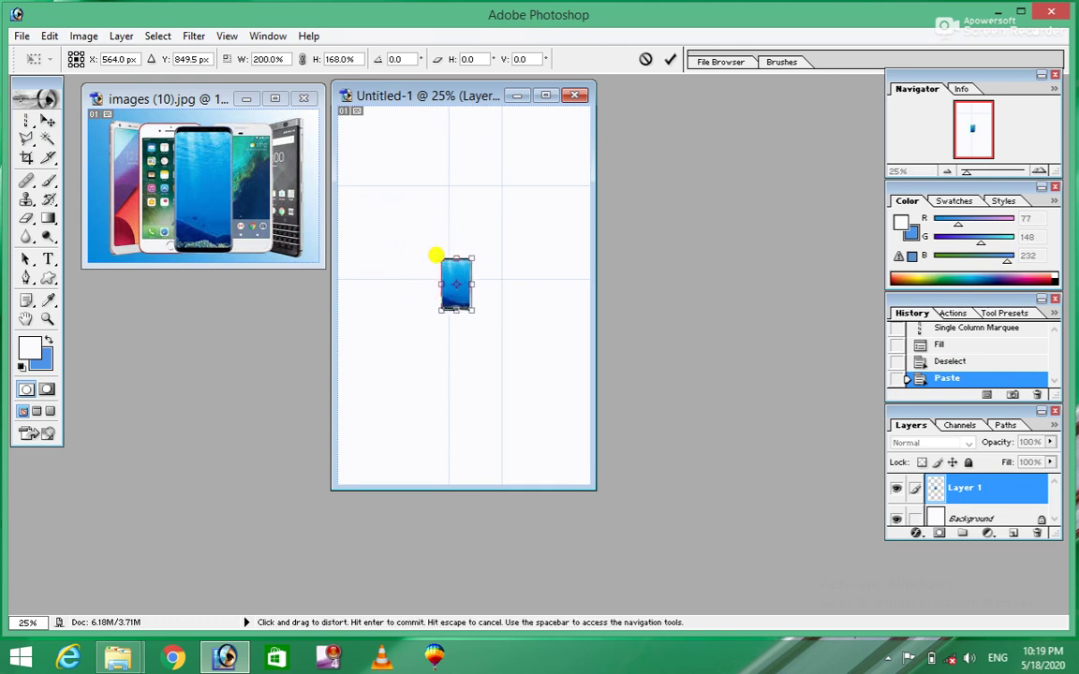
{"action": "key", "text": "ctrl+z"}
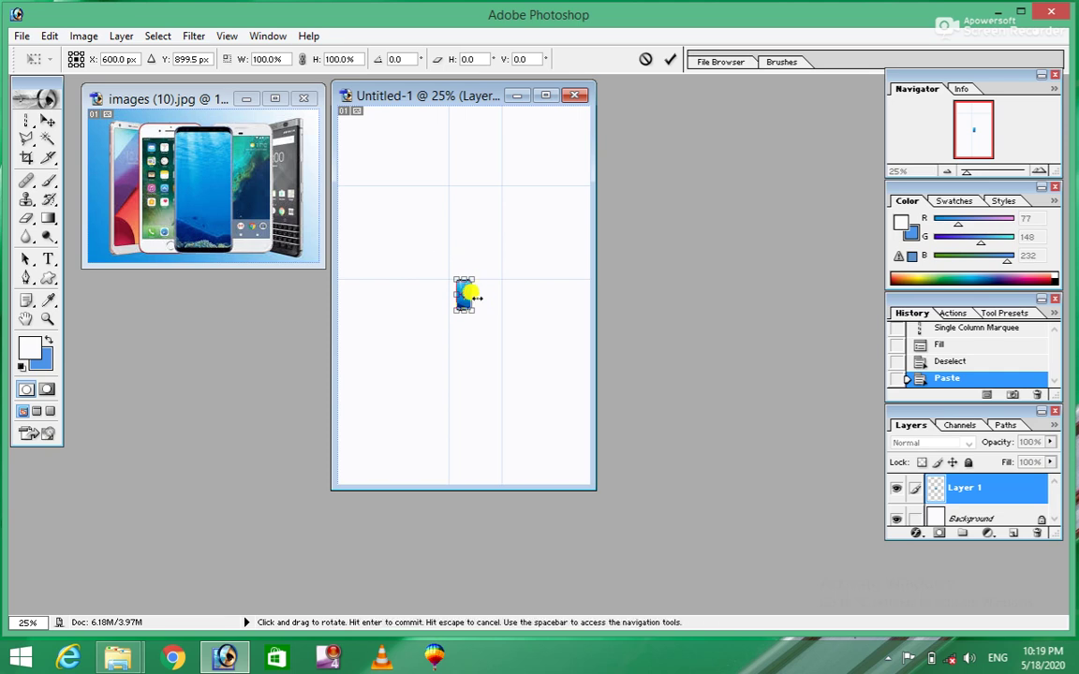
{"action": "left_click", "coordinate": [48, 121]}
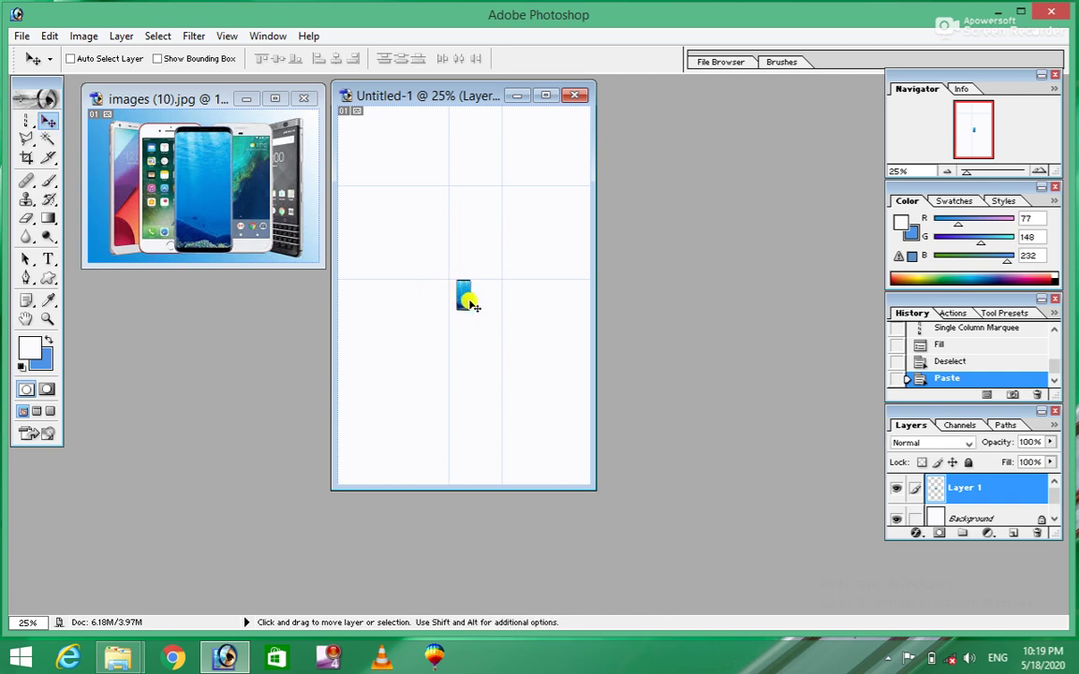
{"action": "key", "text": "ctrl+t"}
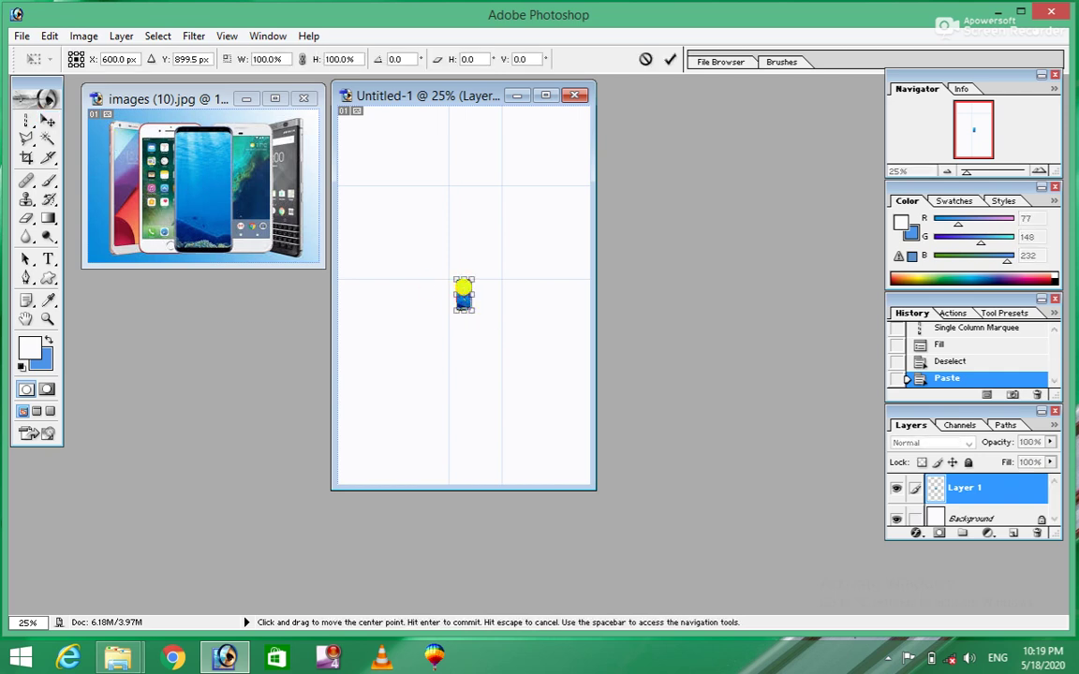
{"action": "left_click", "coordinate": [450, 276]}
{"action": "left_click_drag", "start_coordinate": [451, 275], "coordinate": [344, 169]}
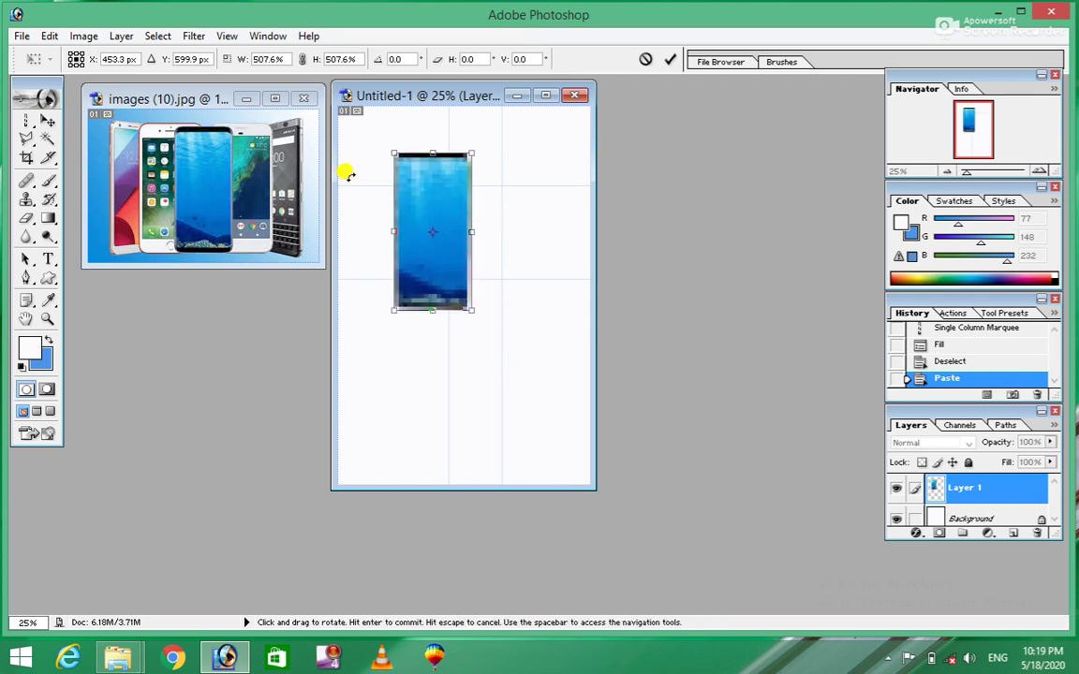
{"action": "double_click", "coordinate": [437, 196]}
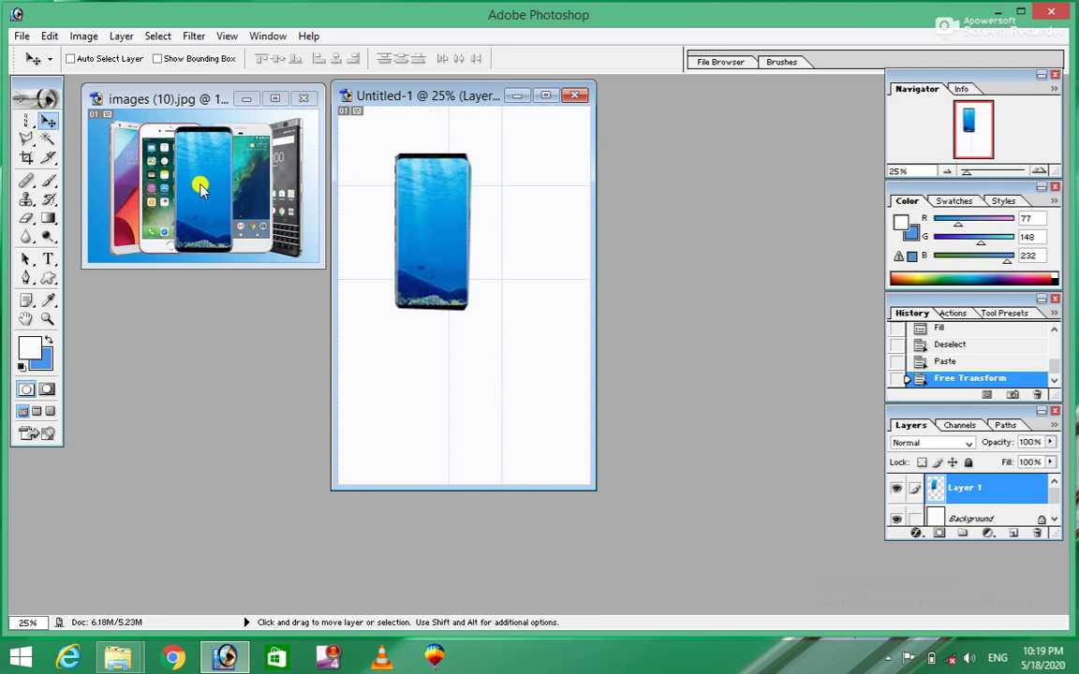
{"action": "left_click", "coordinate": [180, 171]}
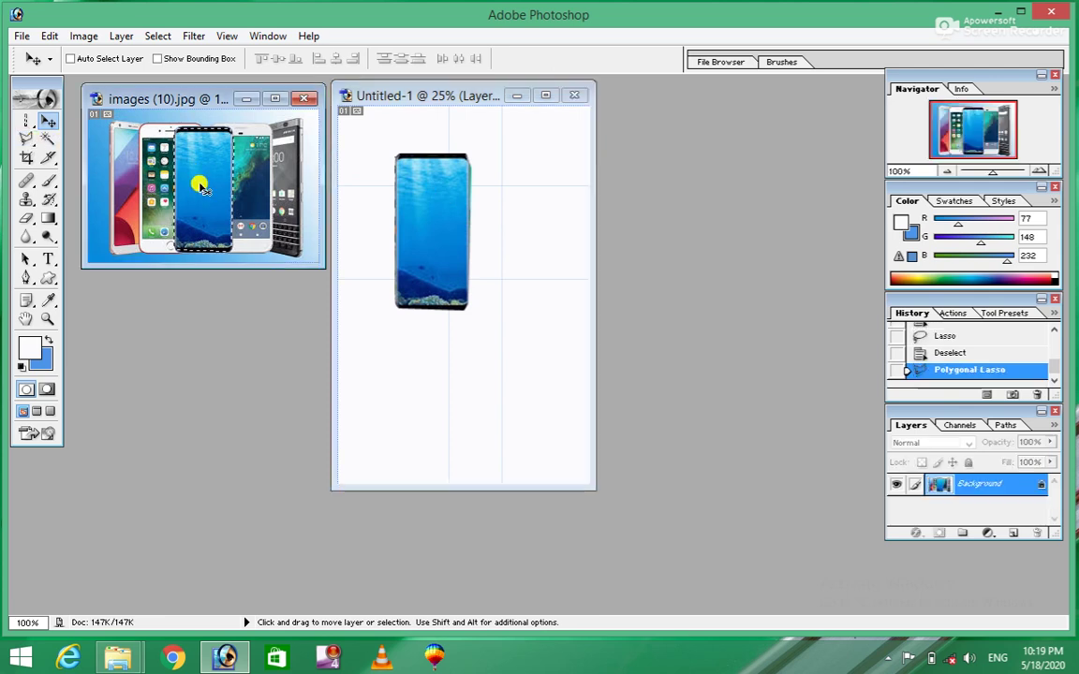
Step: Clear the photo's selection and choose the Magnetic Lasso Tool
{"action": "left_click", "coordinate": [28, 139]}
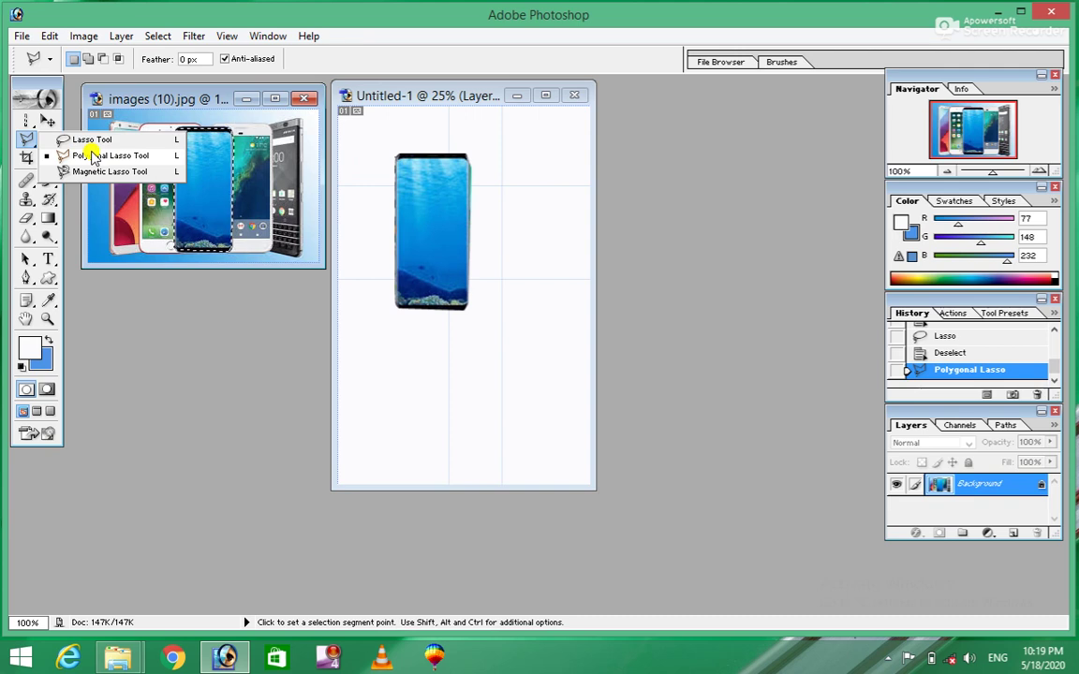
{"action": "left_click", "coordinate": [93, 156]}
{"action": "left_click", "coordinate": [89, 148]}
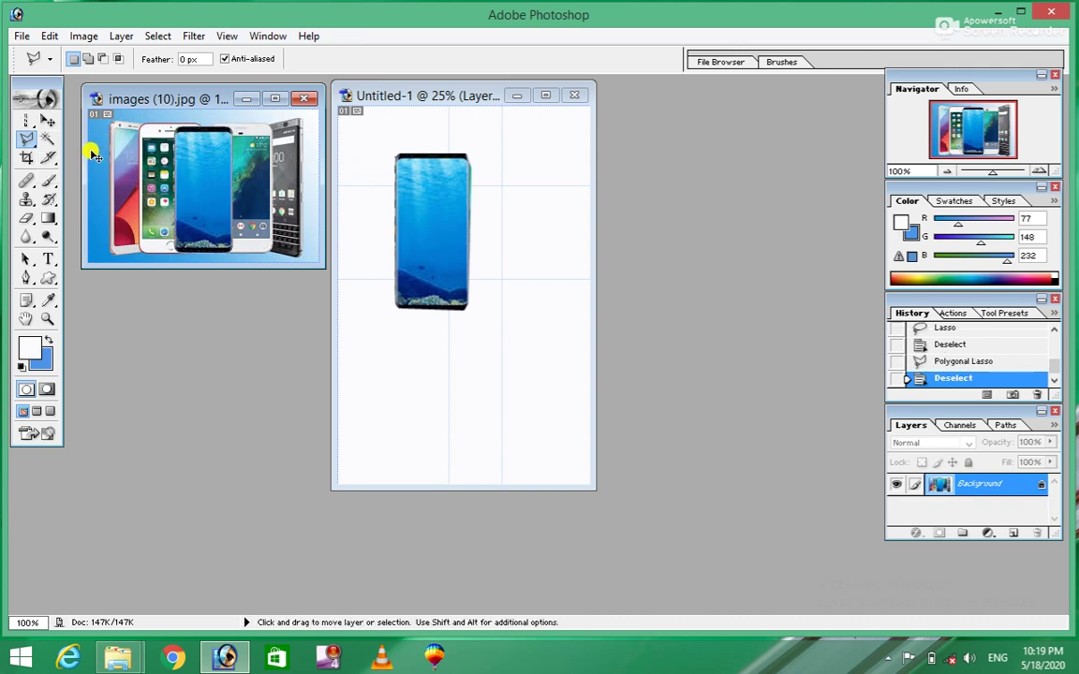
{"action": "left_click", "coordinate": [26, 138]}
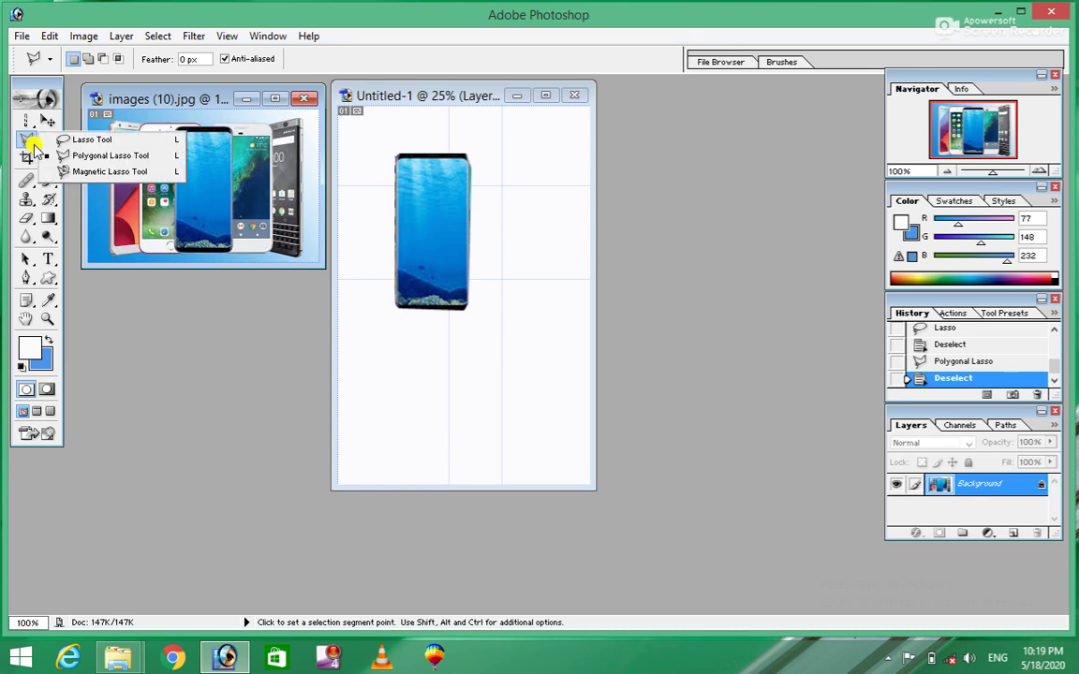
{"action": "left_click", "coordinate": [93, 173]}
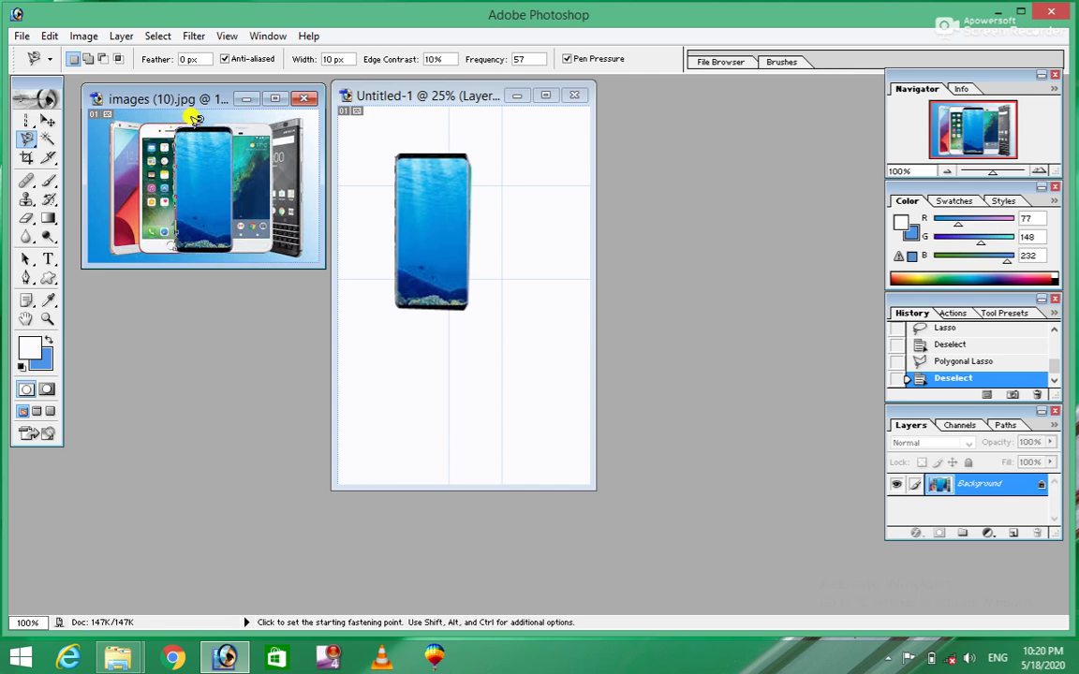
Step: Trace Magnetic Lasso selections around the middle and left phones, then deselect with Ctrl+D
{"action": "left_click", "coordinate": [232, 133]}
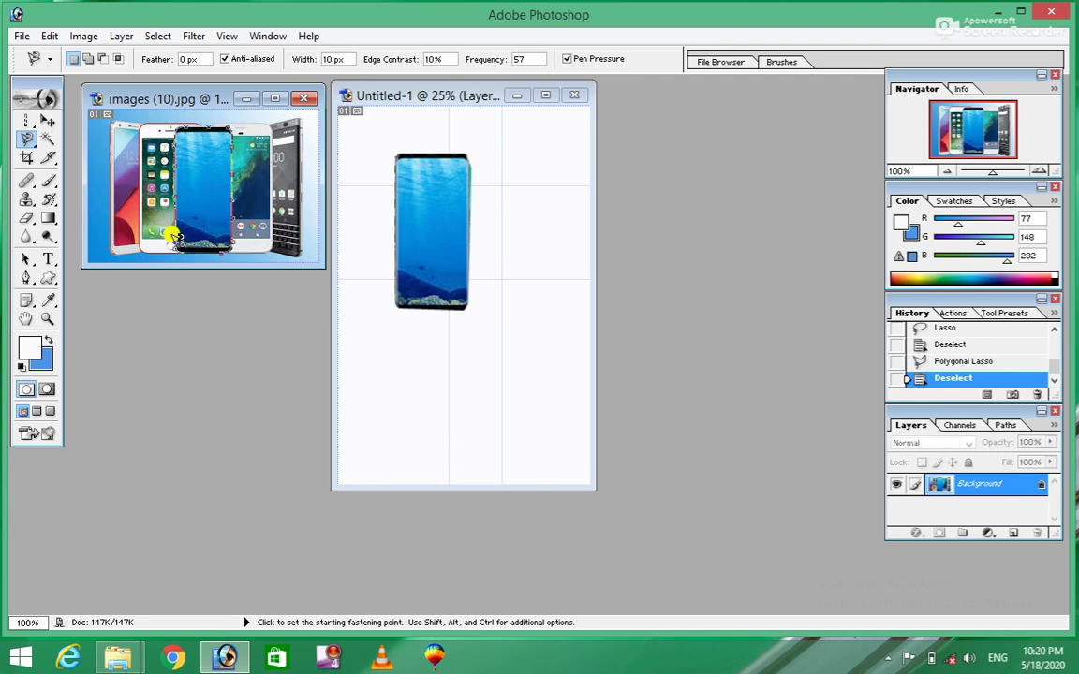
{"action": "double_click", "coordinate": [175, 241]}
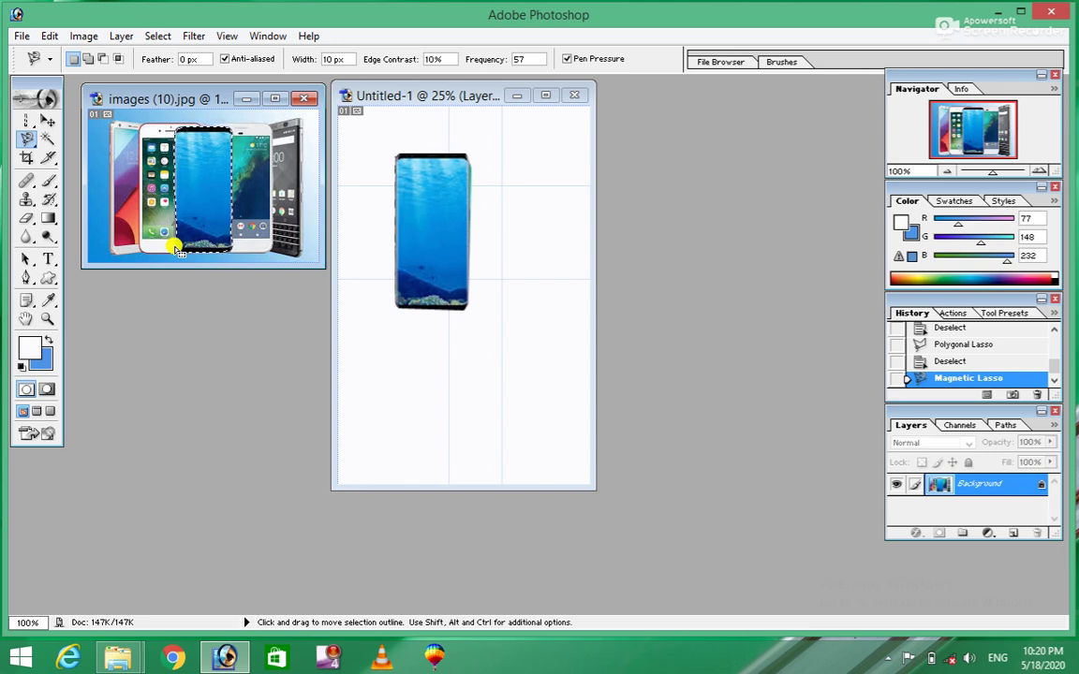
{"action": "left_click", "coordinate": [175, 241]}
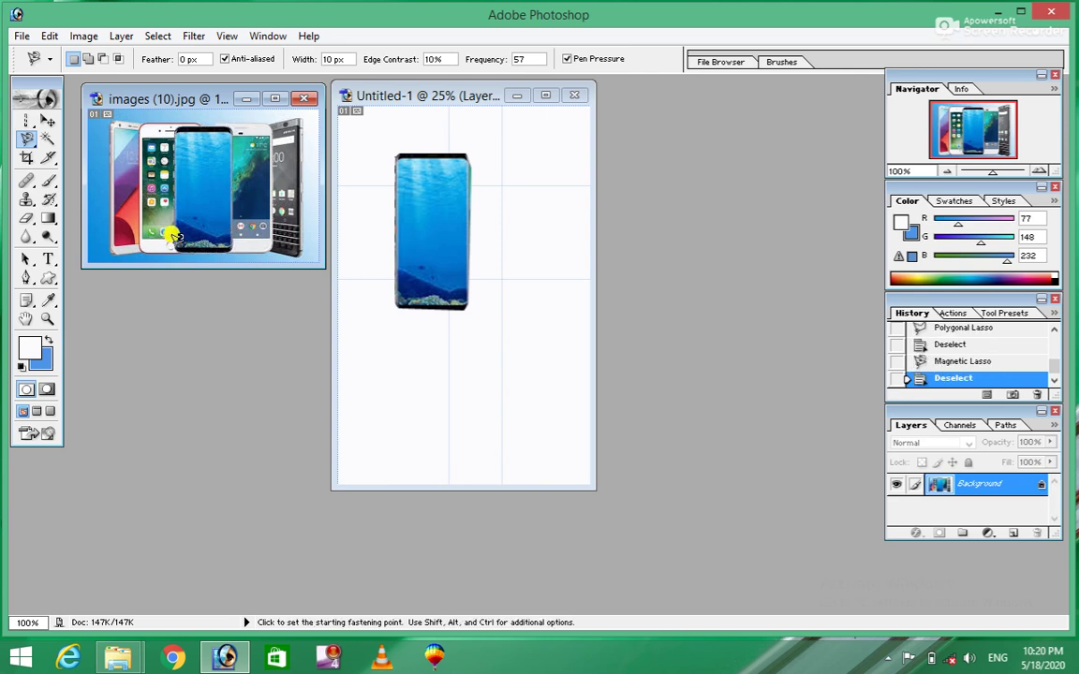
{"action": "left_click", "coordinate": [108, 243]}
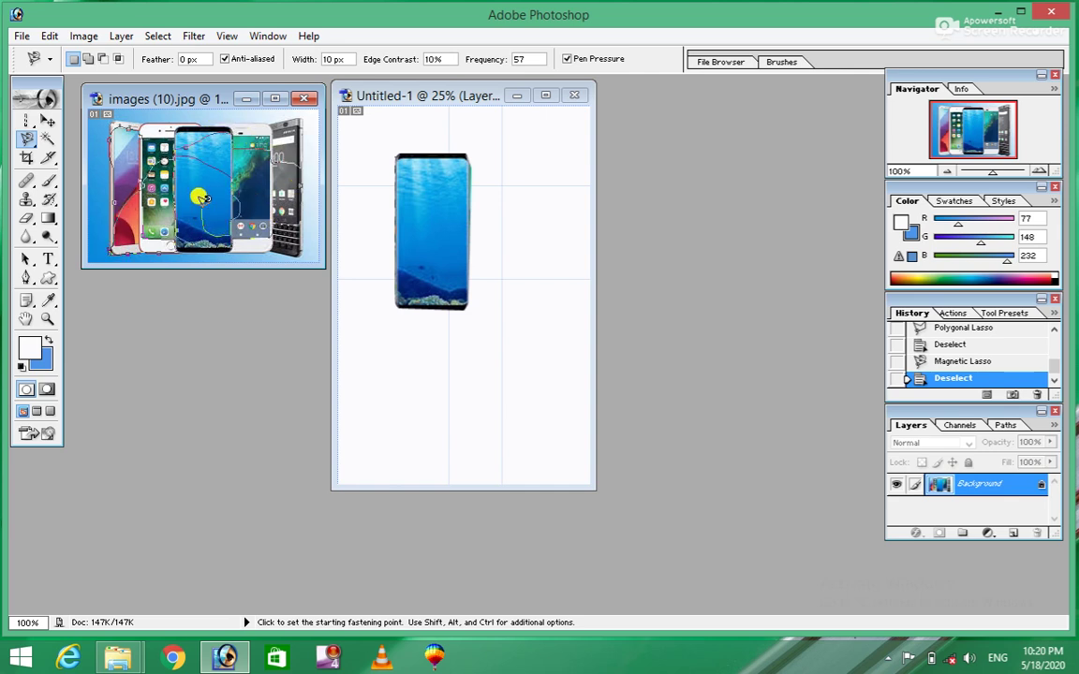
{"action": "double_click", "coordinate": [204, 211]}
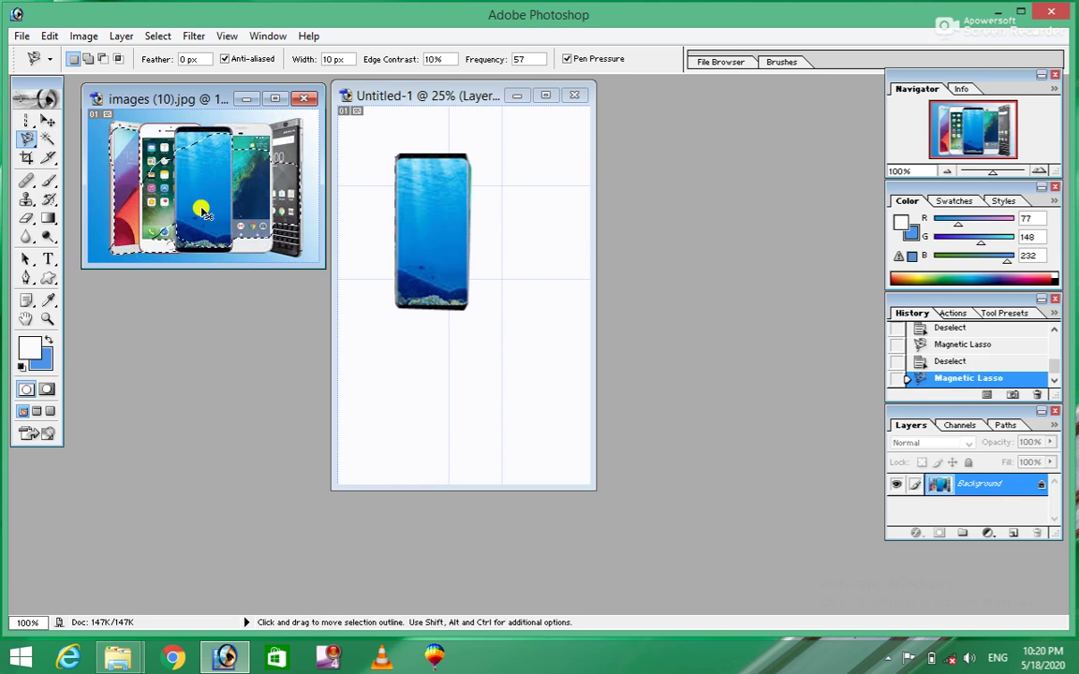
{"action": "key", "text": "ctrl+d"}
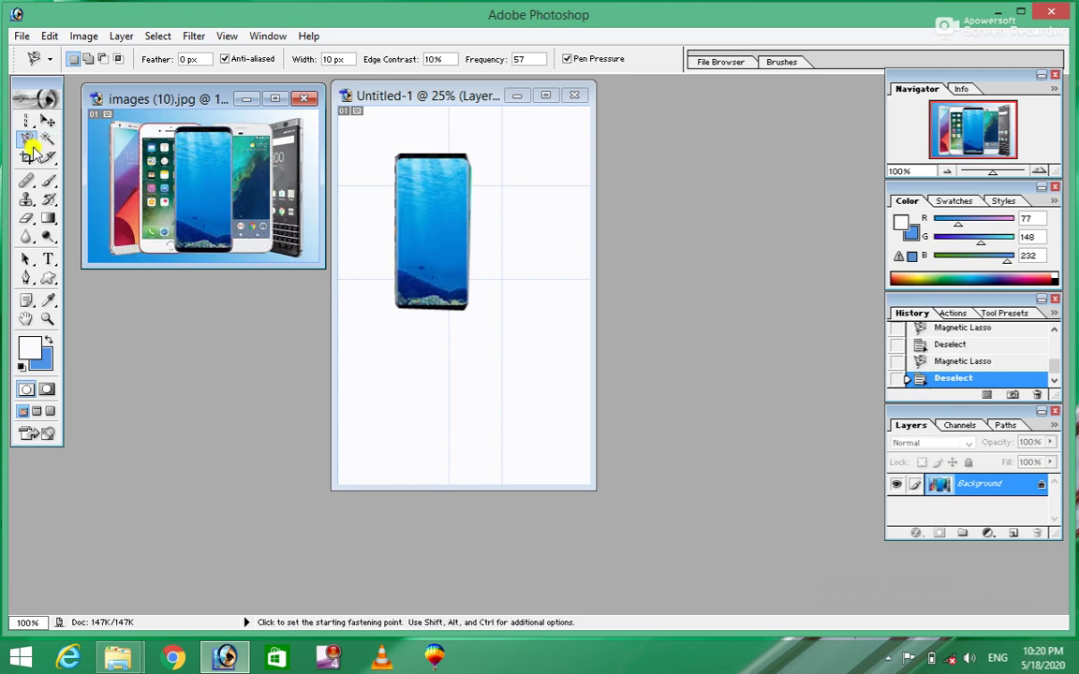
{"action": "left_click", "coordinate": [29, 142]}
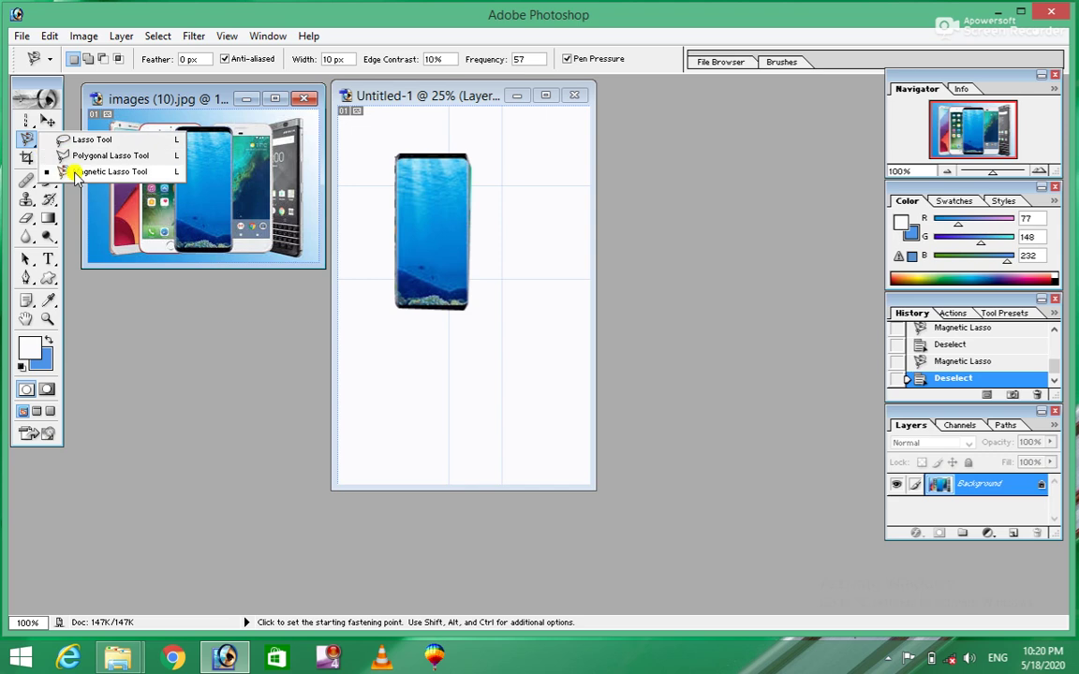
{"action": "left_click", "coordinate": [126, 156]}
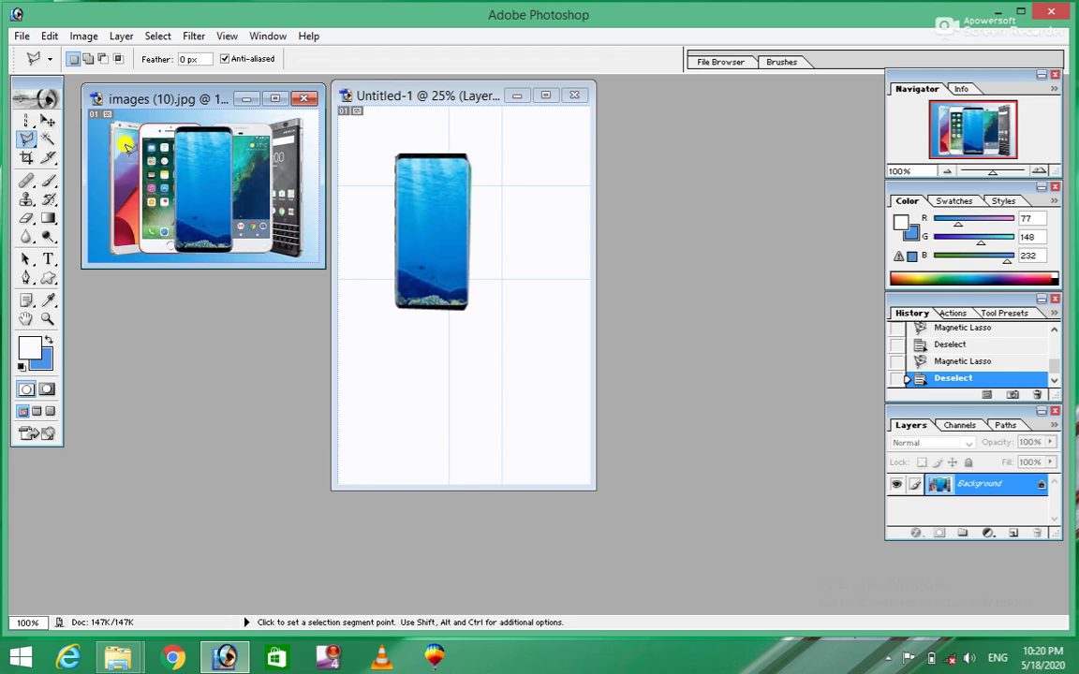
{"action": "left_click", "coordinate": [171, 243]}
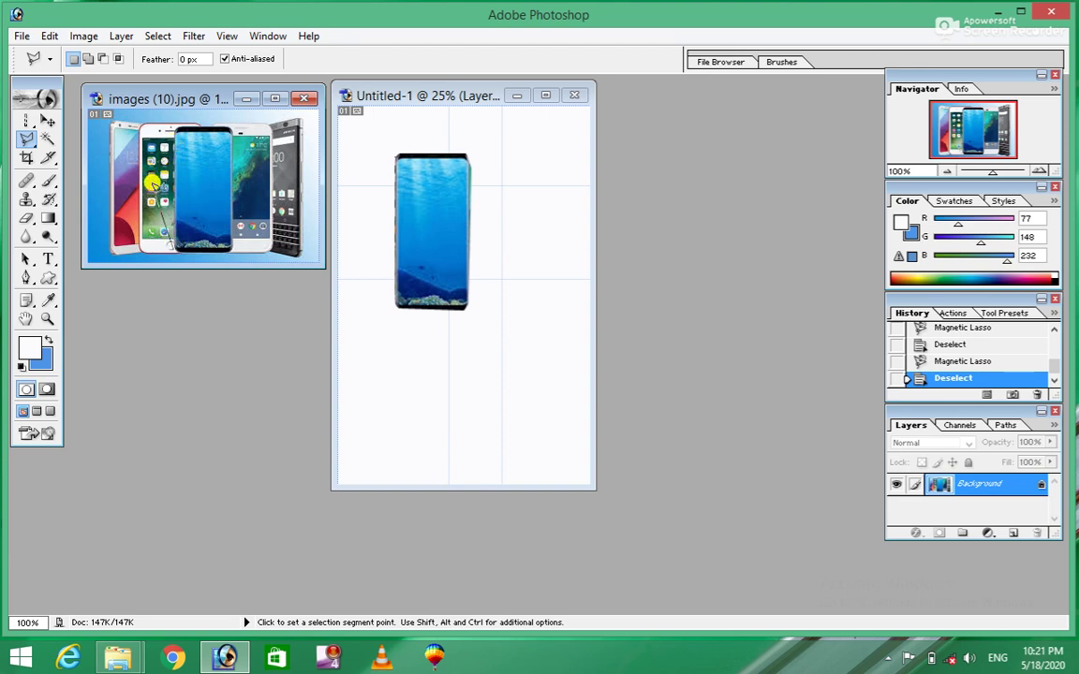
{"action": "left_click", "coordinate": [182, 118]}
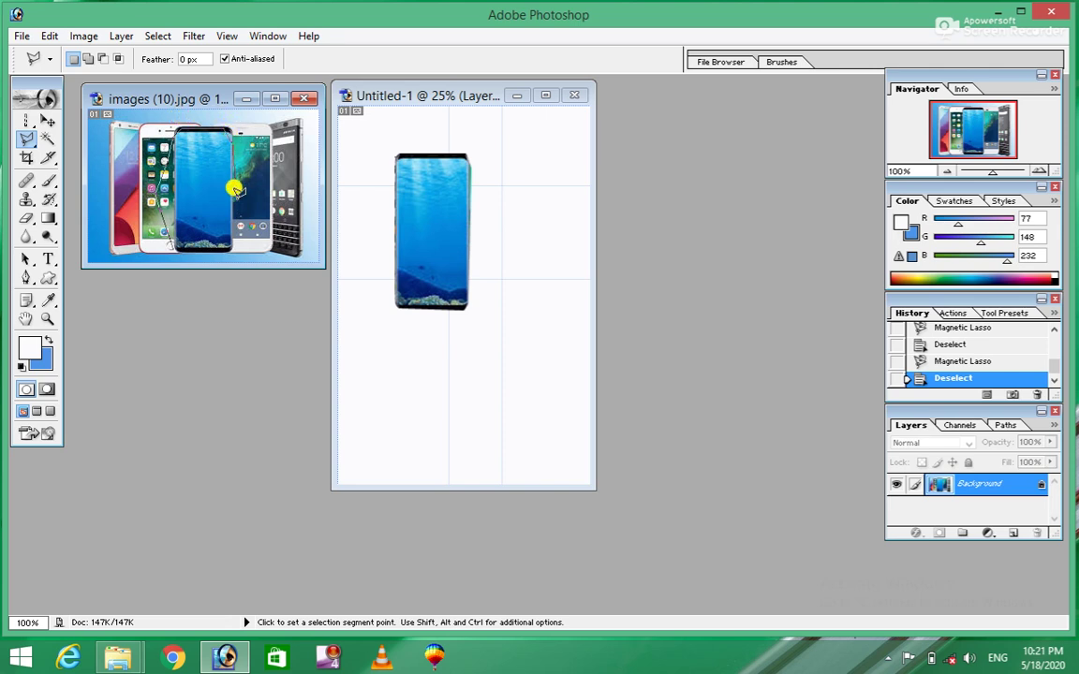
{"action": "left_click", "coordinate": [231, 241]}
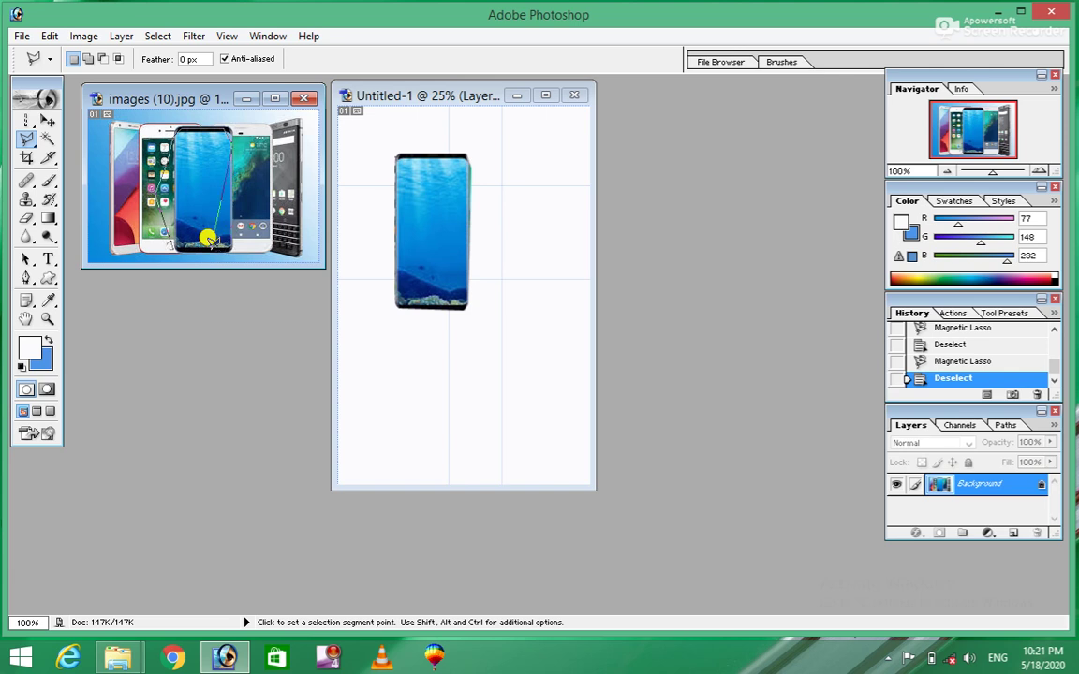
{"action": "double_click", "coordinate": [148, 108]}
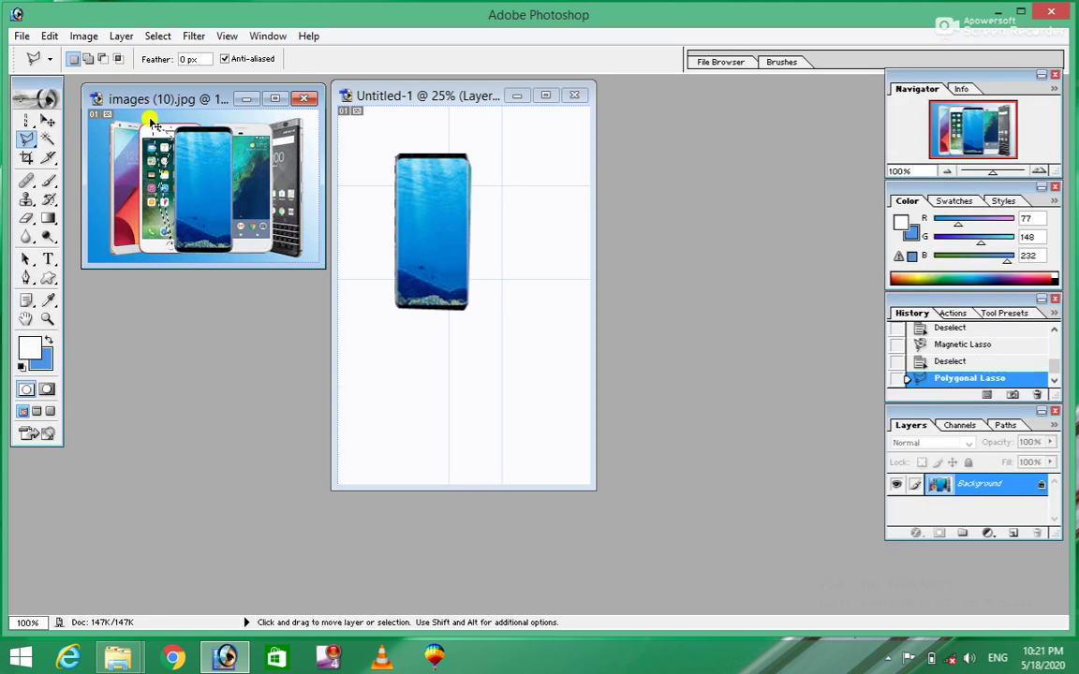
{"action": "left_click", "coordinate": [149, 119]}
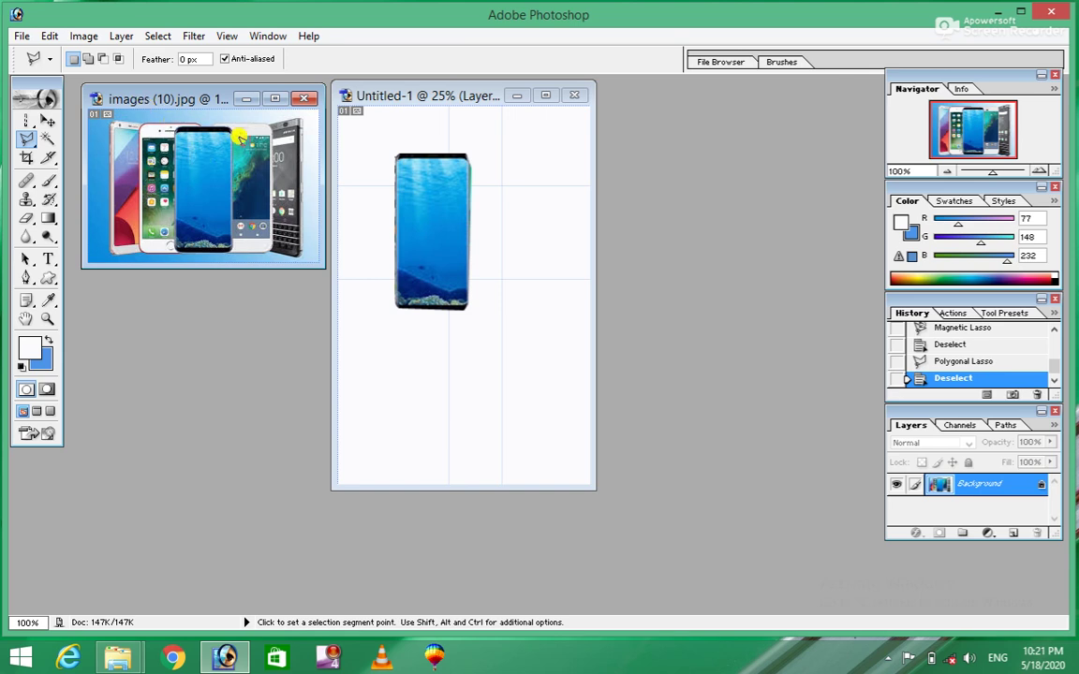
{"action": "key", "text": "ctrl"}
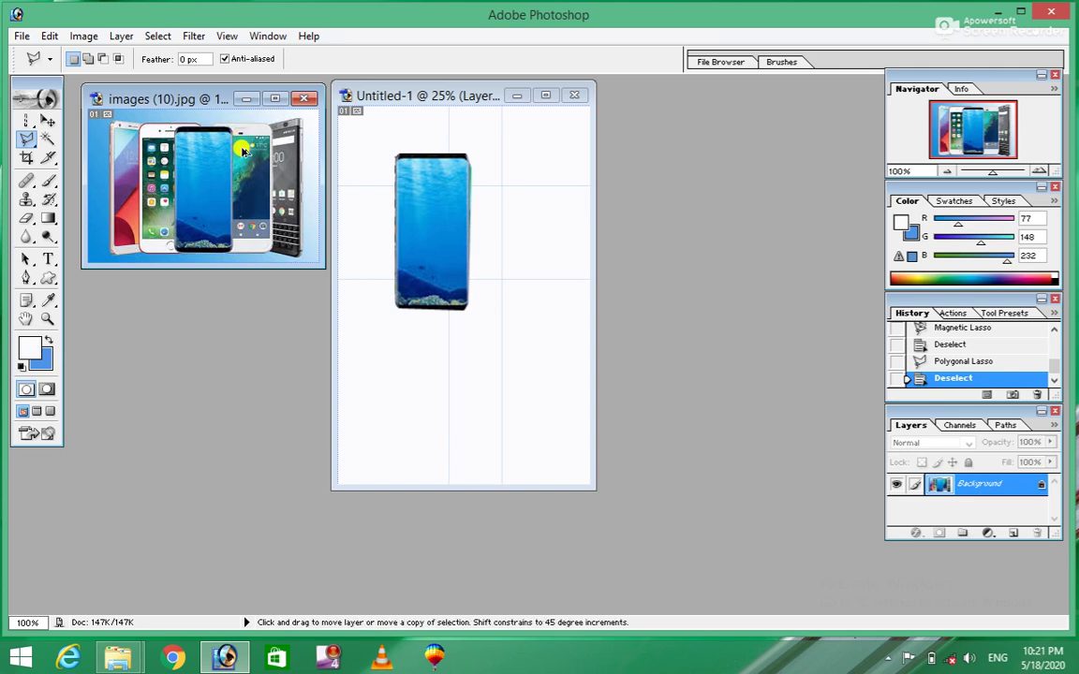